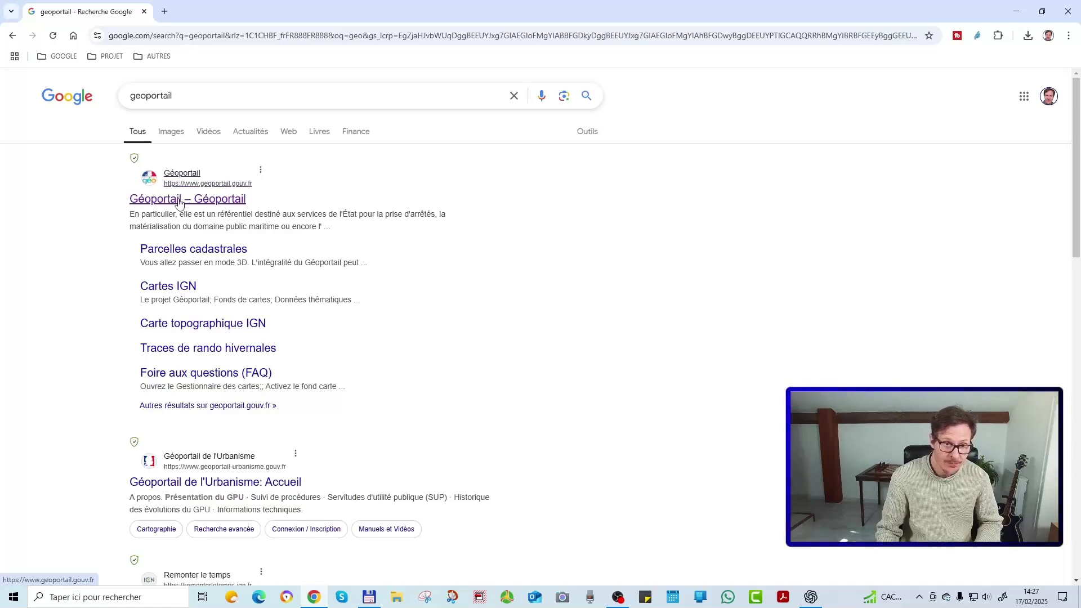
Step: Open the official Géoportail website from the search results for "geoportail"
drag(176, 94, 42, 111)
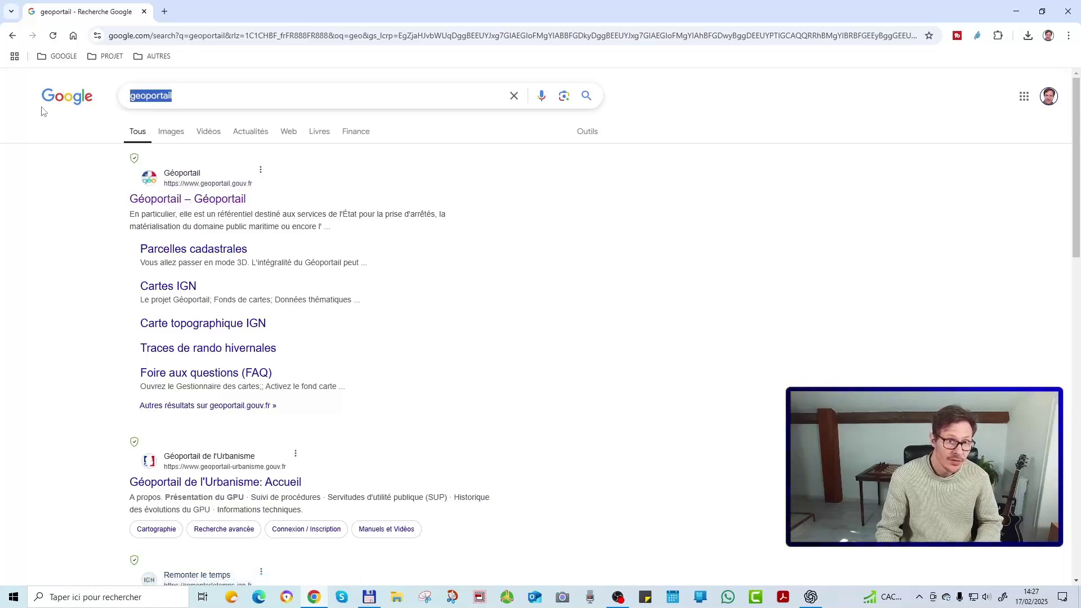
click(188, 90)
click(63, 162)
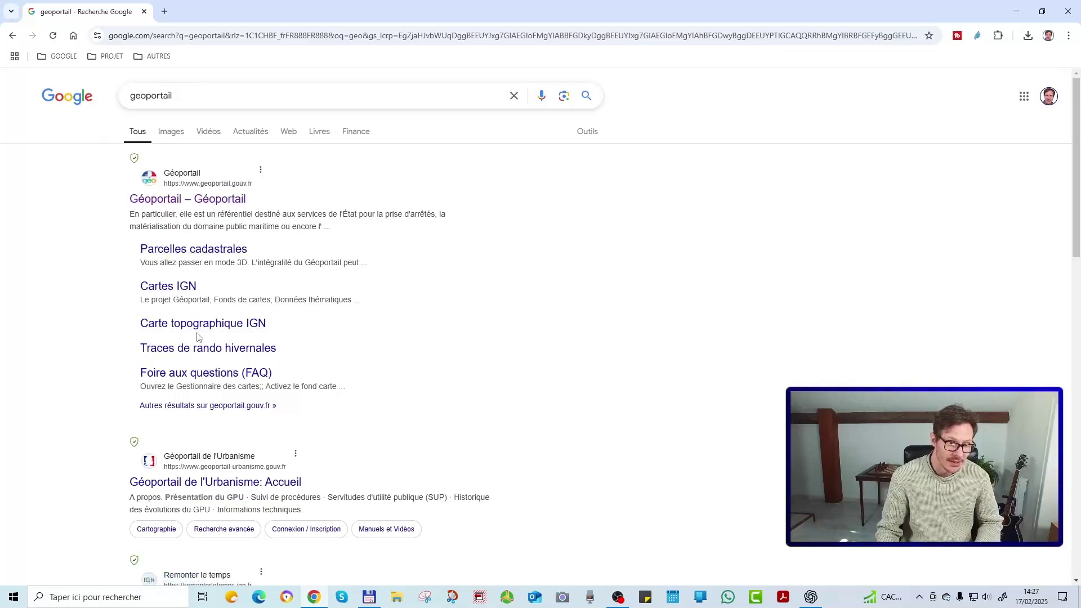
click(164, 203)
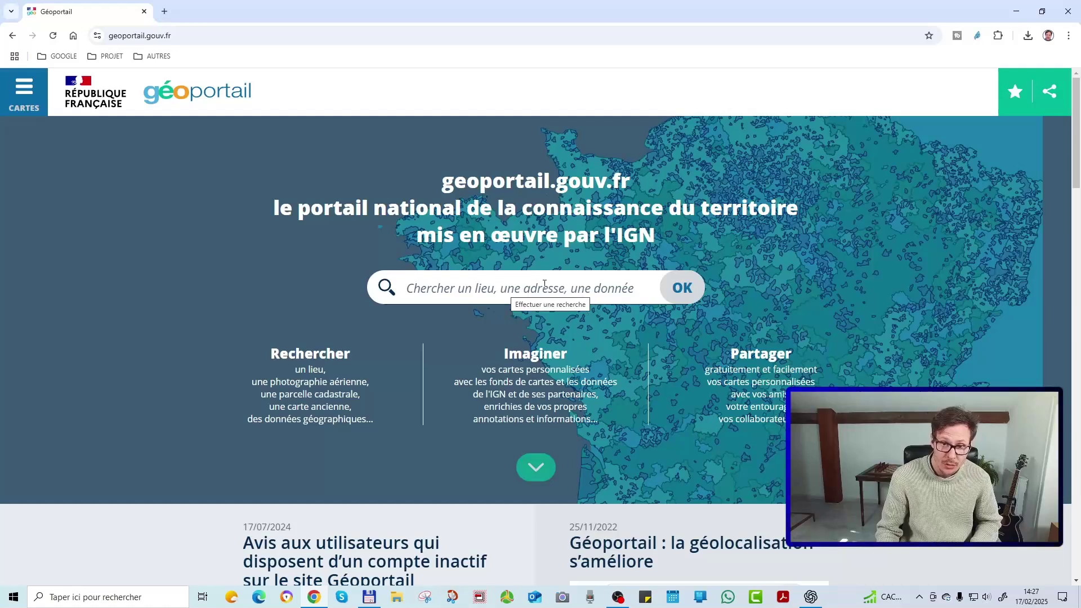
Step: Search for the place "pont de beauvoisin" and open the map at Le Pont-de-Beauvoisin, 38480
click(526, 284)
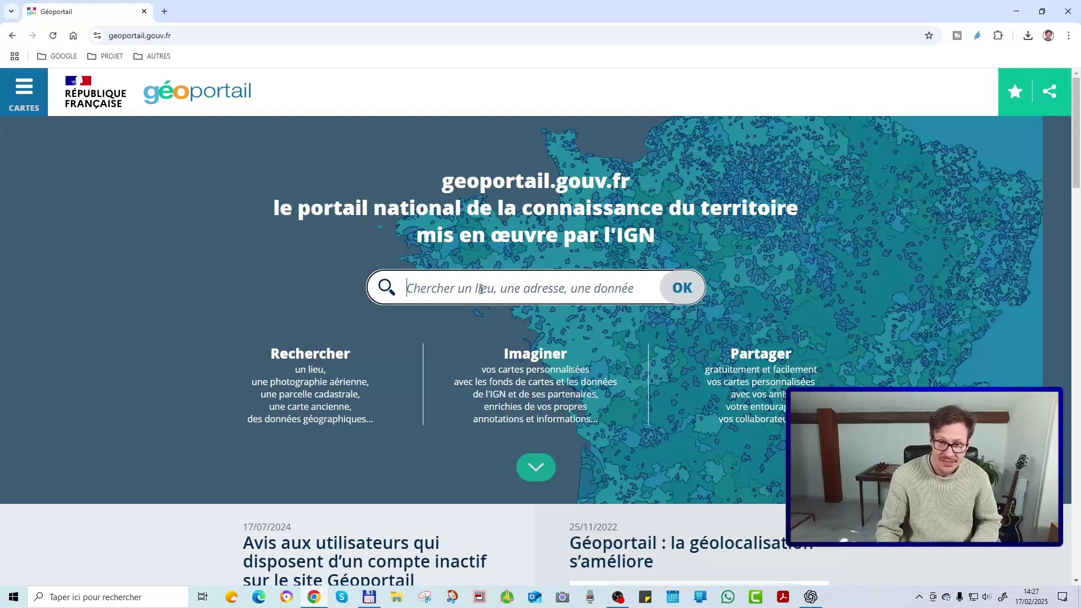
scroll(640, 288, down, 1)
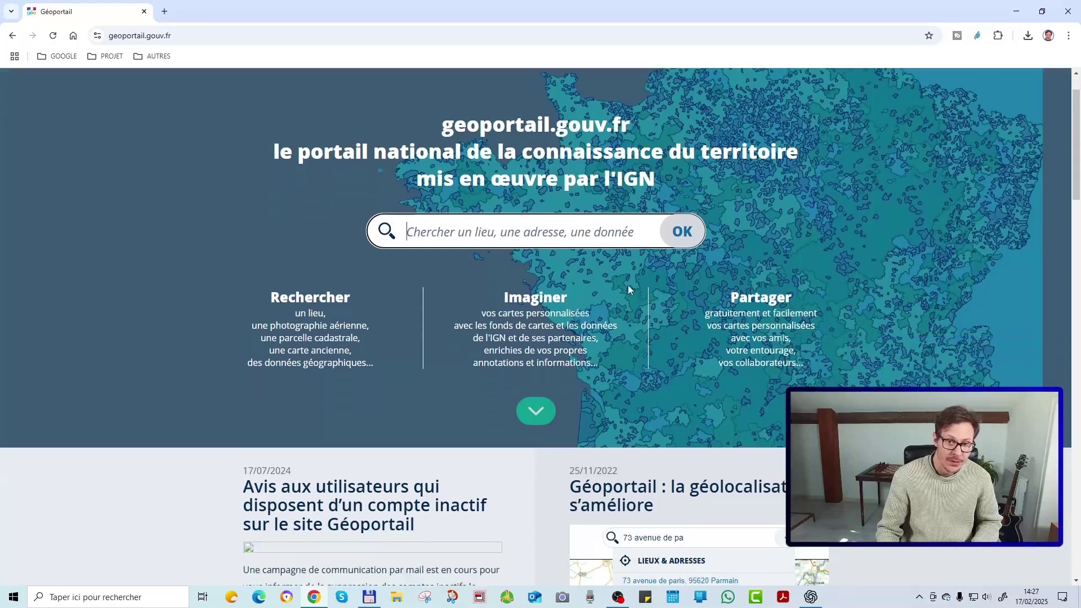
scroll(535, 267, up, 1)
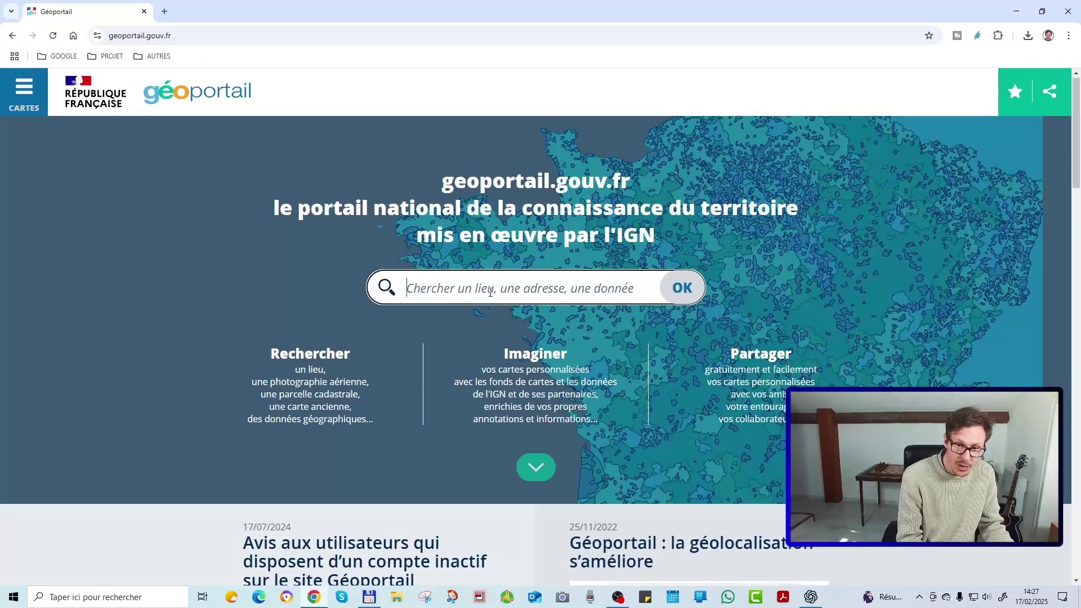
text(pont de)
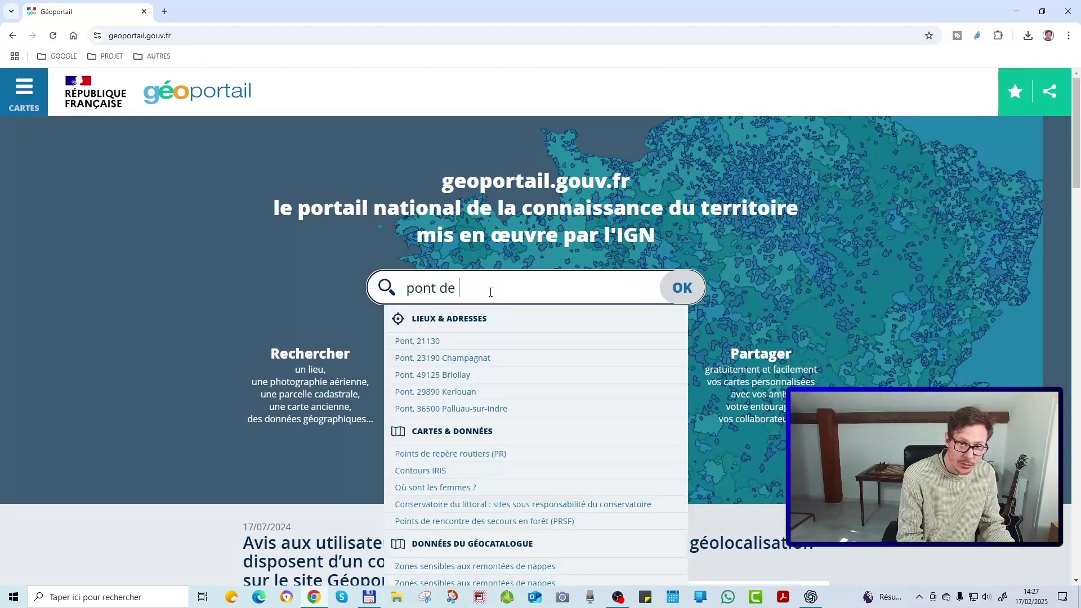
text( beauvoisin)
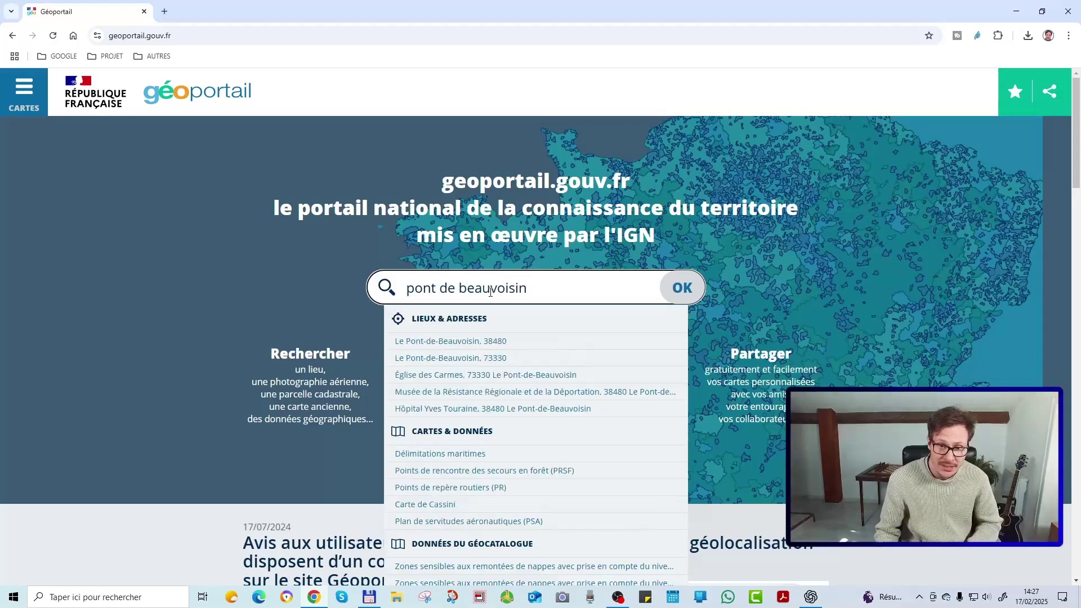
click(500, 345)
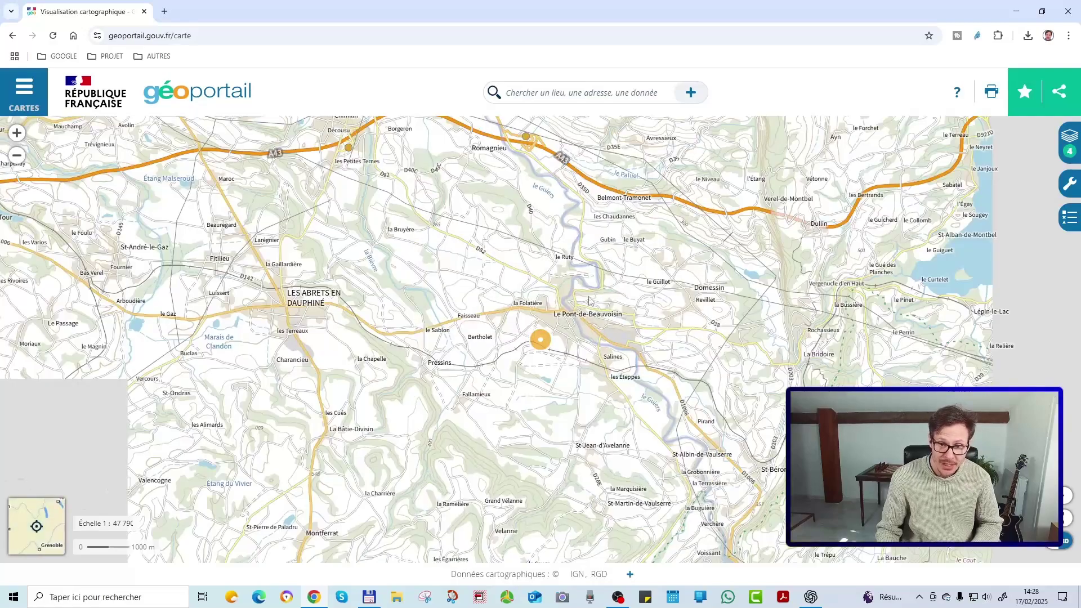
Step: Examine the map around Le Pont-de-Beauvoisin, from the regional scale down to the town level
scroll(515, 327, down, 3)
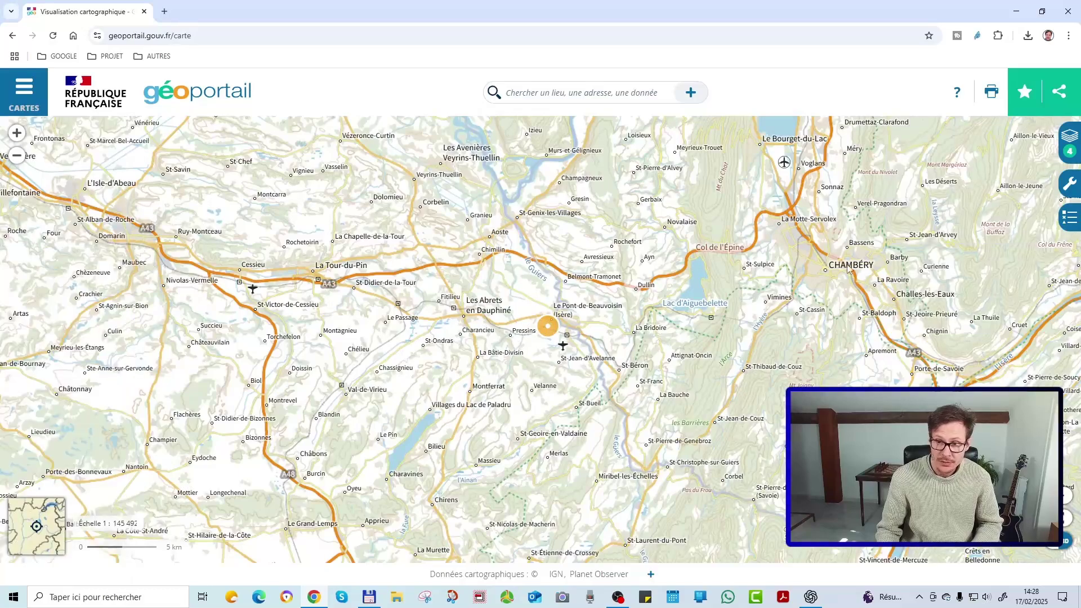
scroll(578, 361, down, 2)
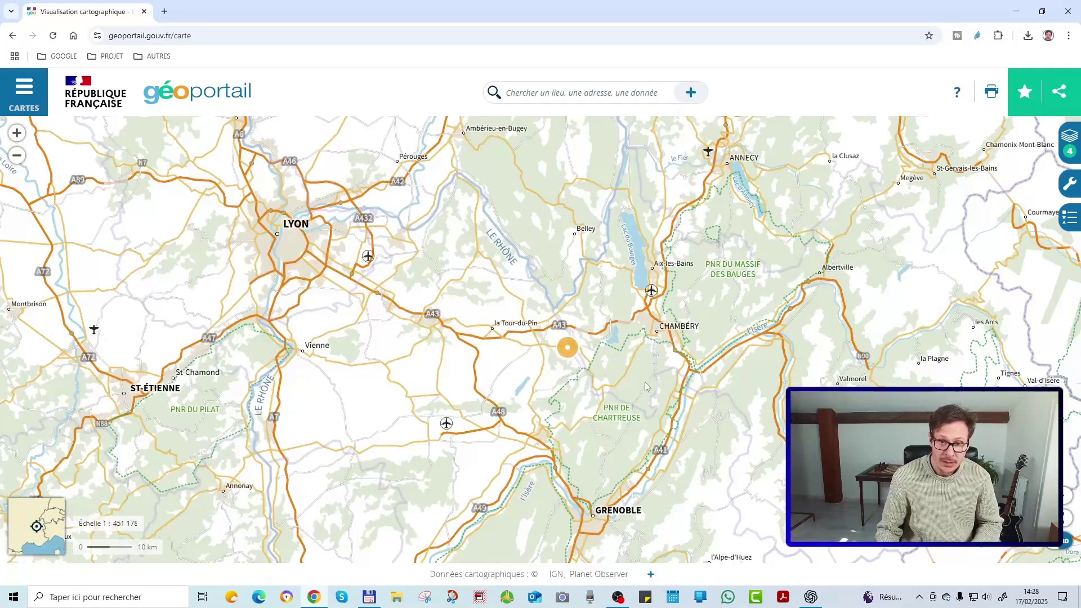
scroll(565, 353, up, 3)
scroll(566, 354, up, 3)
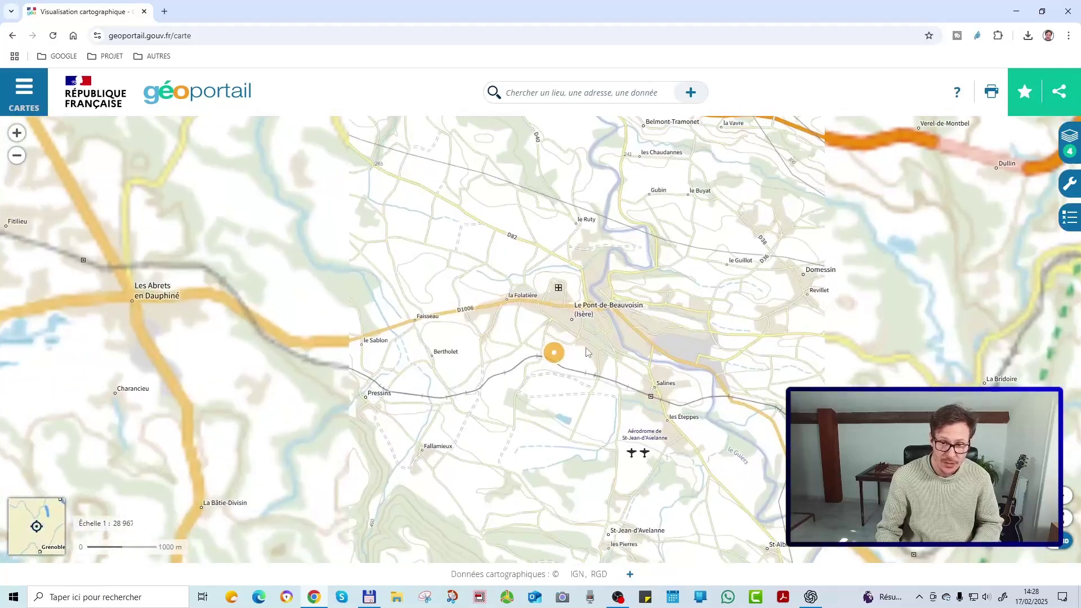
scroll(588, 352, up, 2)
scroll(567, 319, up, 1)
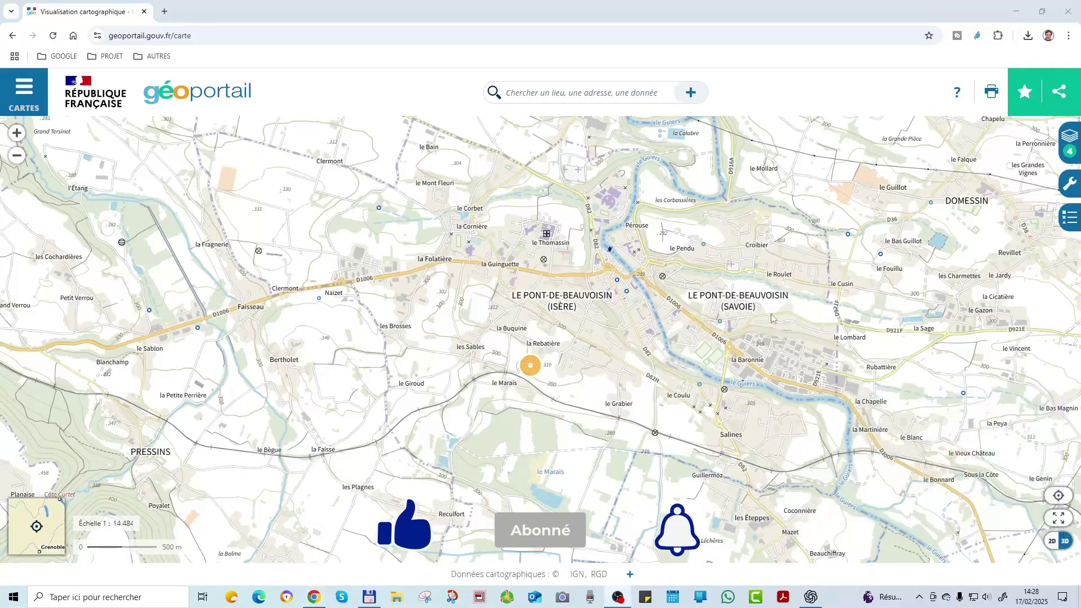
scroll(804, 314, up, 2)
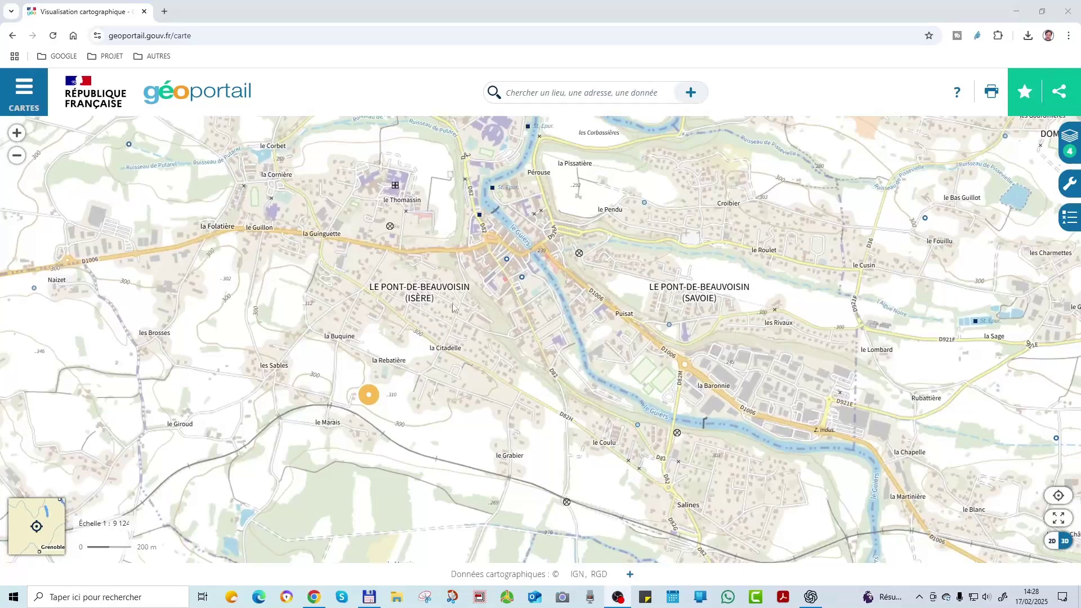
scroll(589, 307, down, 1)
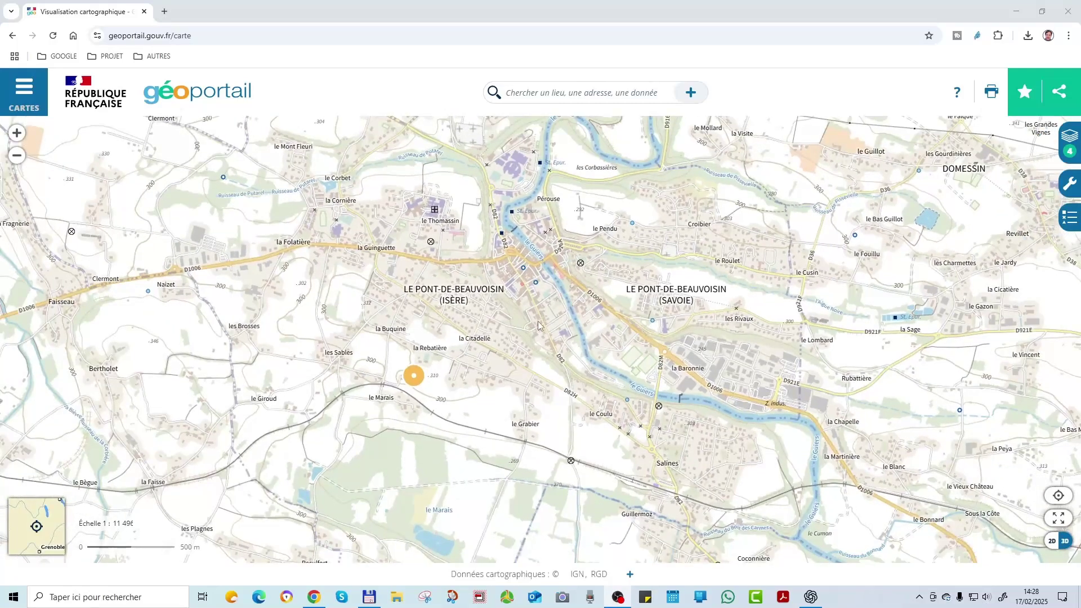
Step: Show the current map's layers, open the data catalogue for adding layers, and review its base maps and thematic data
click(1071, 136)
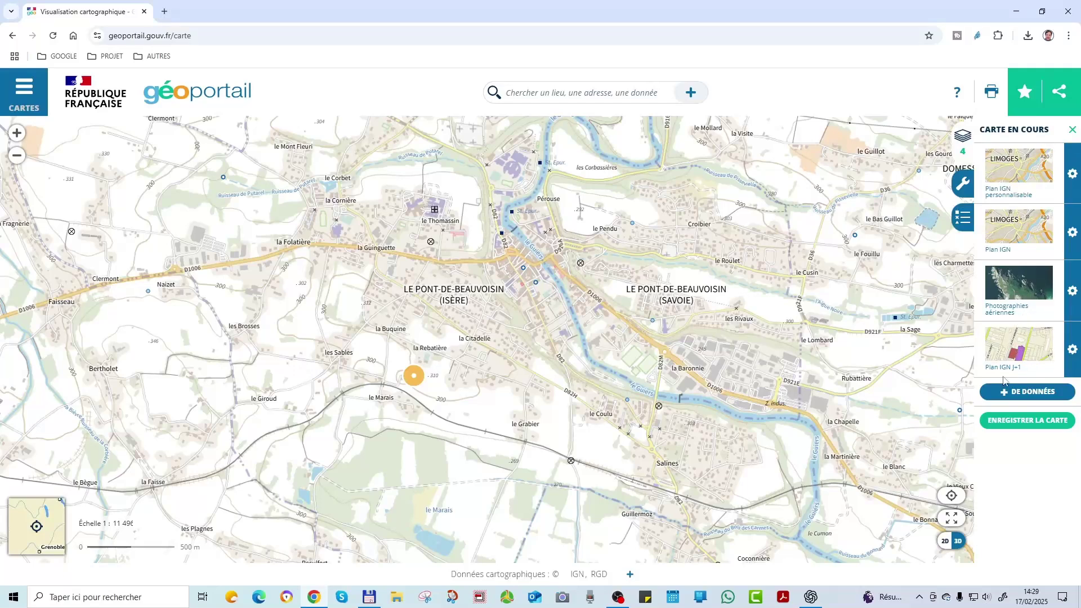
click(1047, 398)
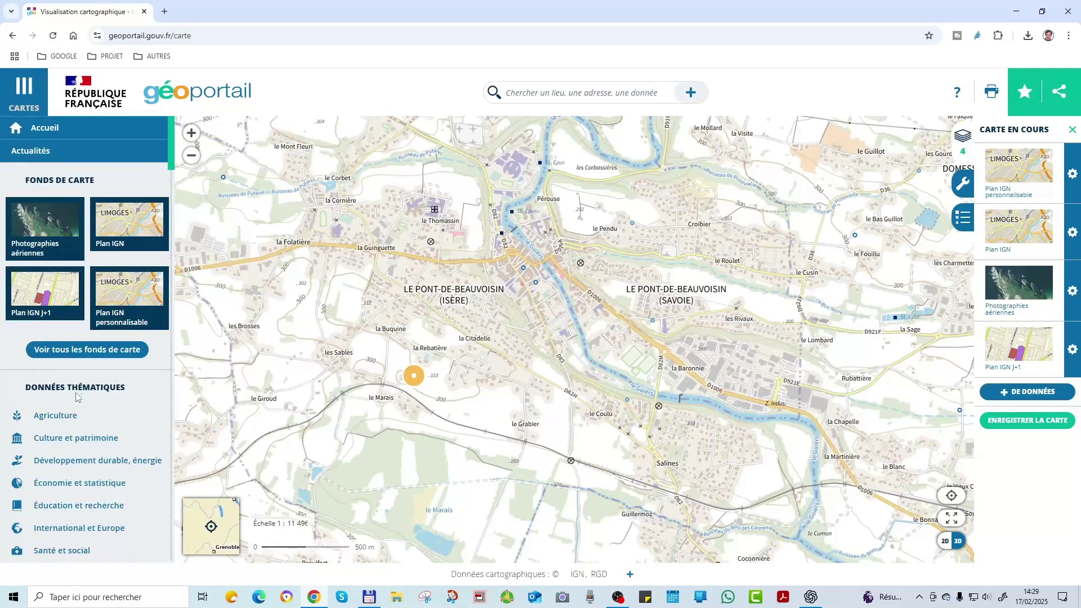
scroll(101, 470, down, 2)
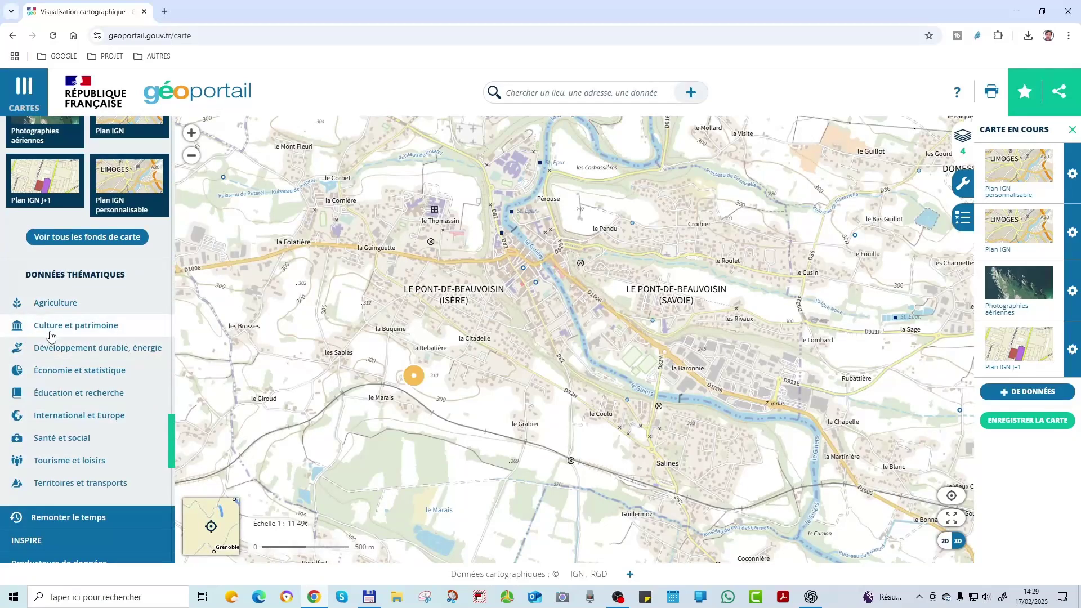
scroll(72, 336, up, 3)
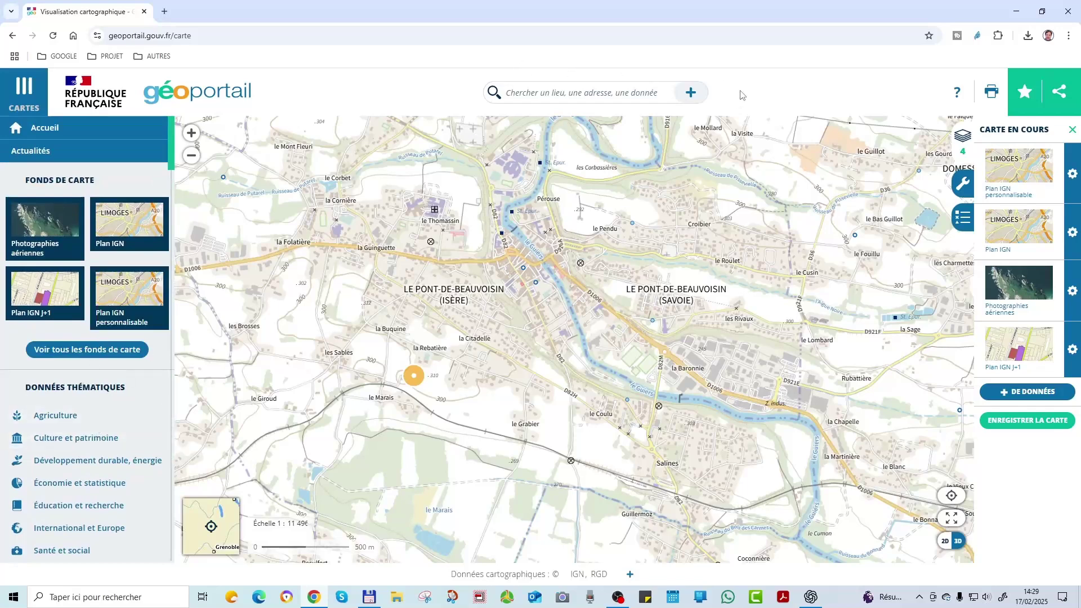
scroll(93, 450, down, 2)
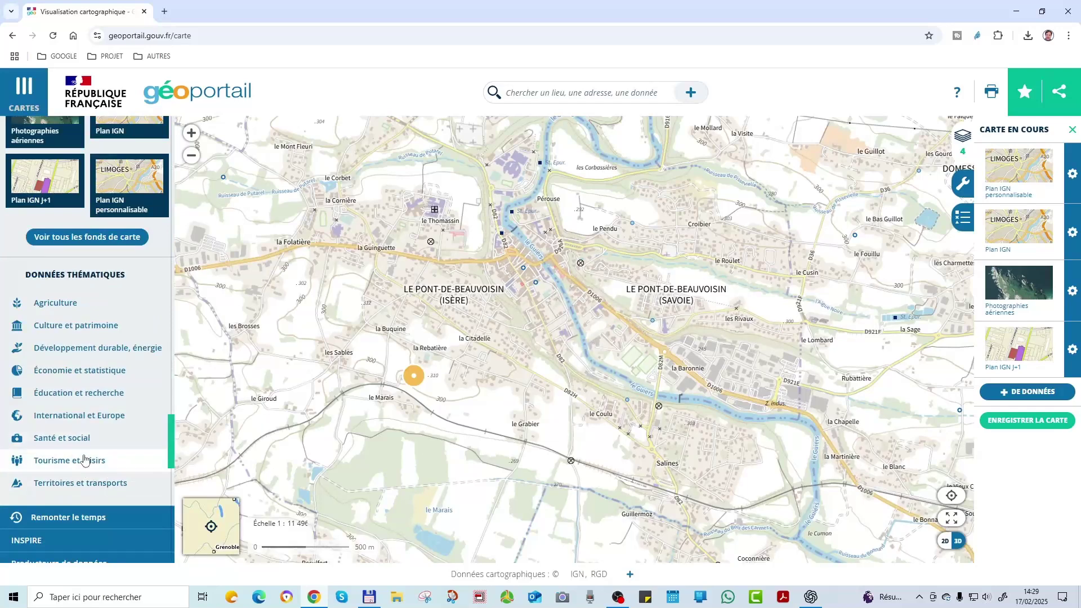
scroll(77, 433, down, 1)
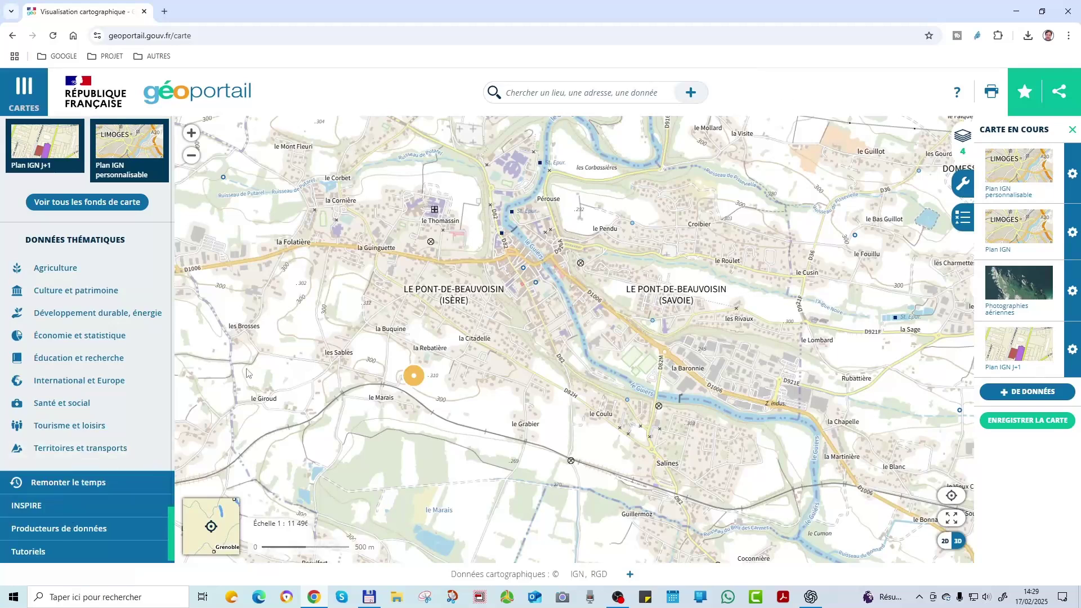
Step: Open the Remonter le temps option and choose to stay on Géoportail
click(73, 479)
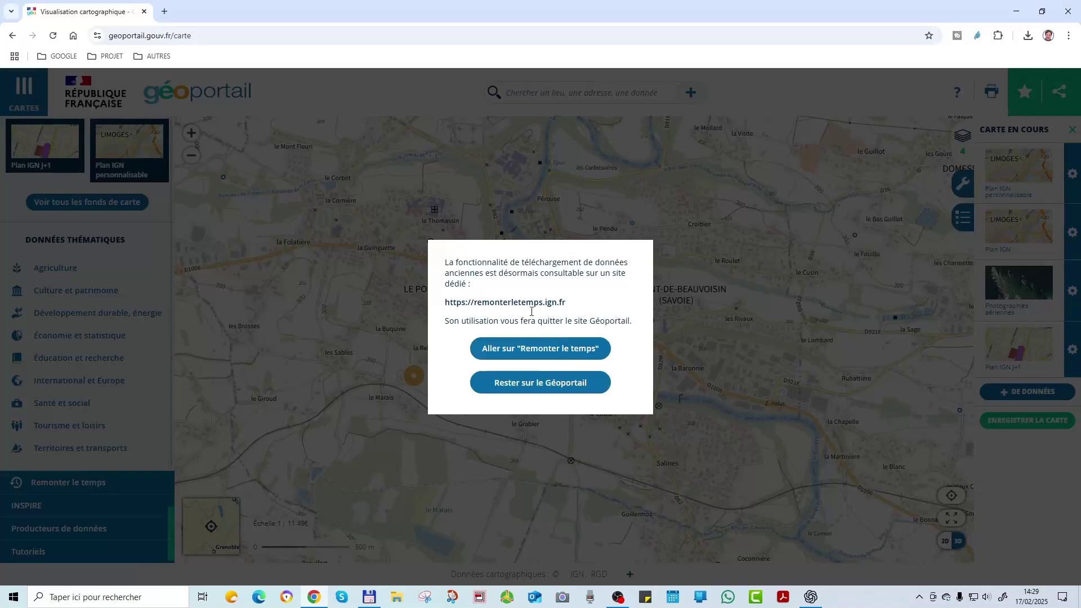
click(563, 382)
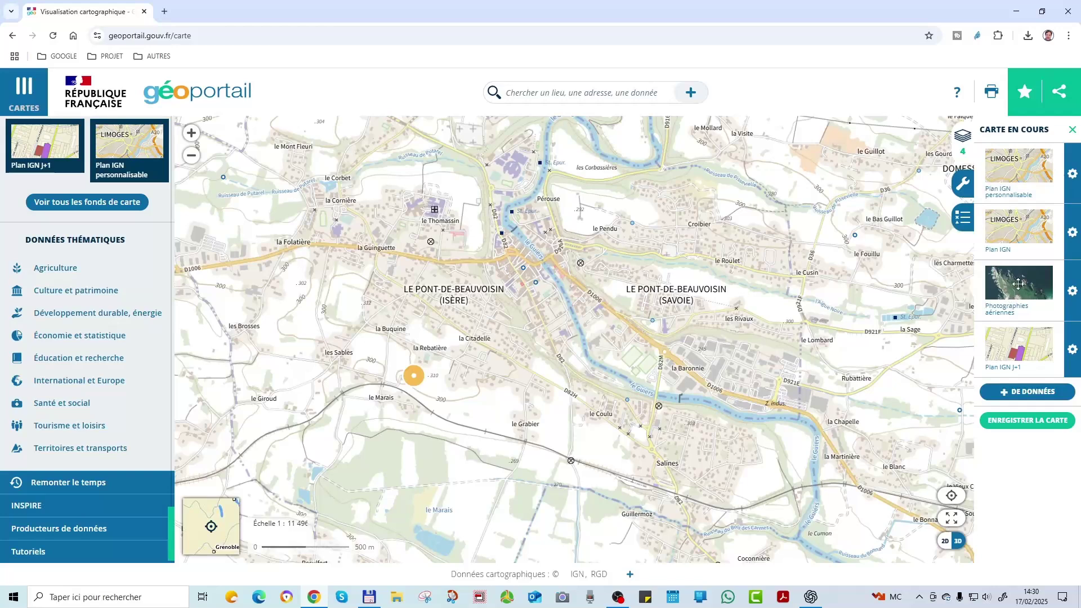
Step: Open the Photographies aériennes layer's settings, turn its visibility off and on, and toggle its Couleur/NB display
click(1073, 291)
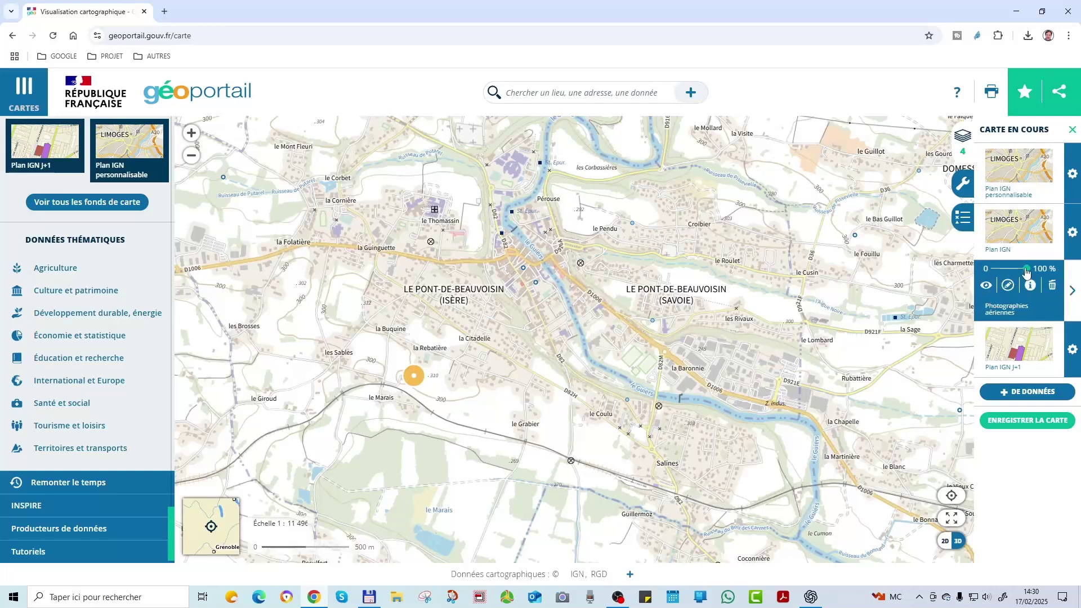
mouse_move(1028, 270)
mouse_down()
mouse_move(978, 274)
mouse_move(1045, 269)
mouse_up()
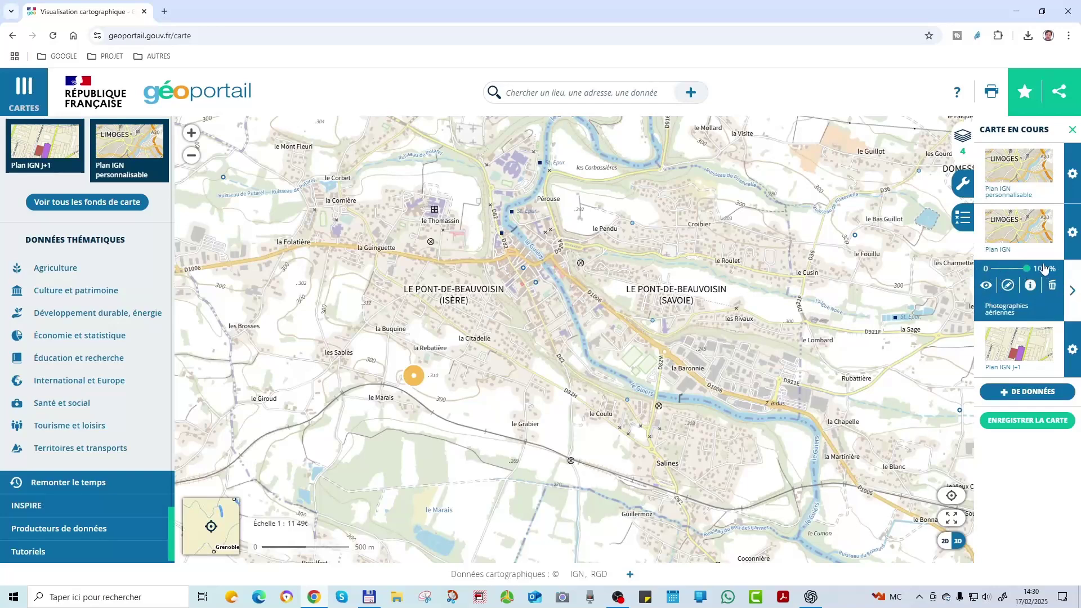
click(986, 287)
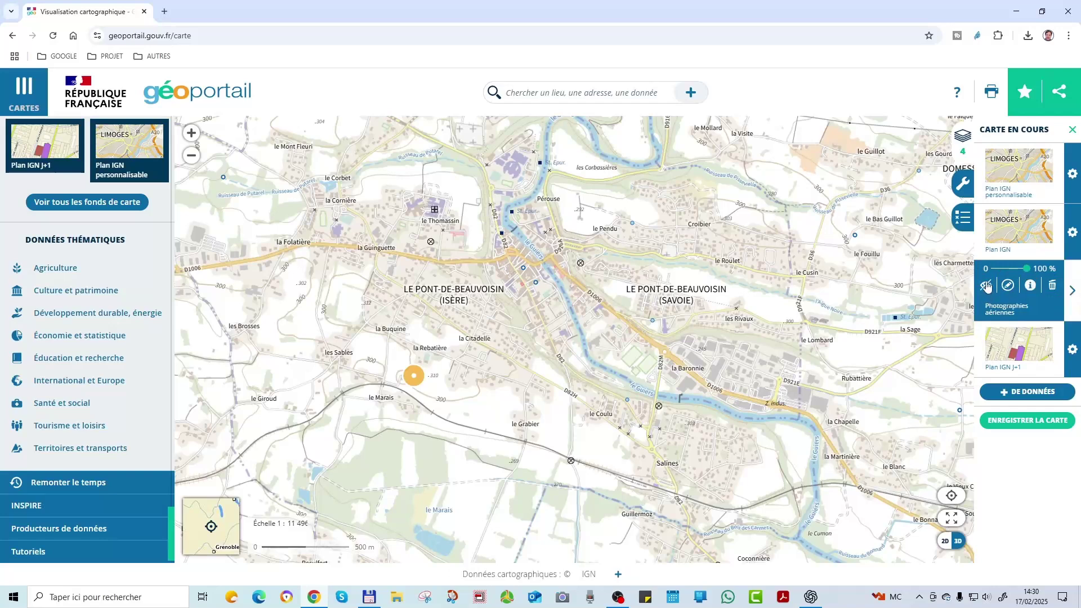
click(988, 285)
click(990, 286)
click(989, 287)
scroll(551, 353, down, 4)
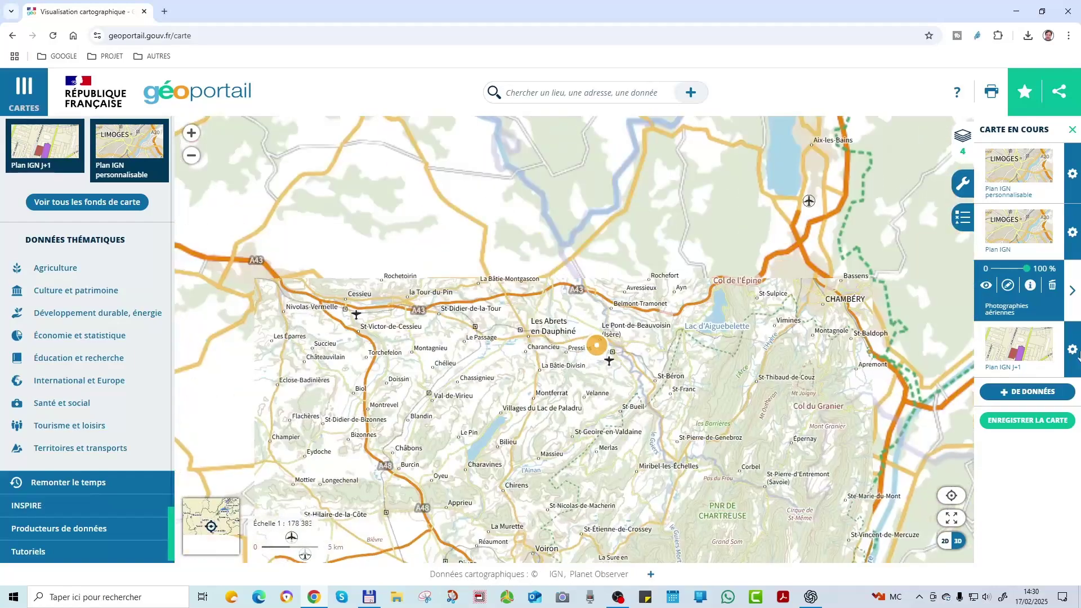
click(987, 287)
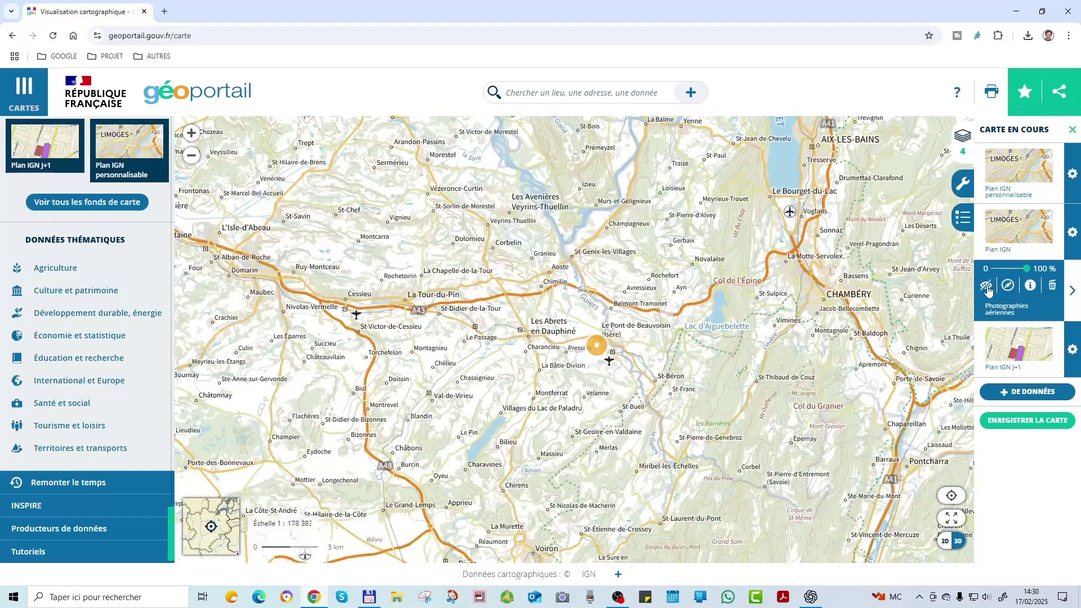
click(987, 288)
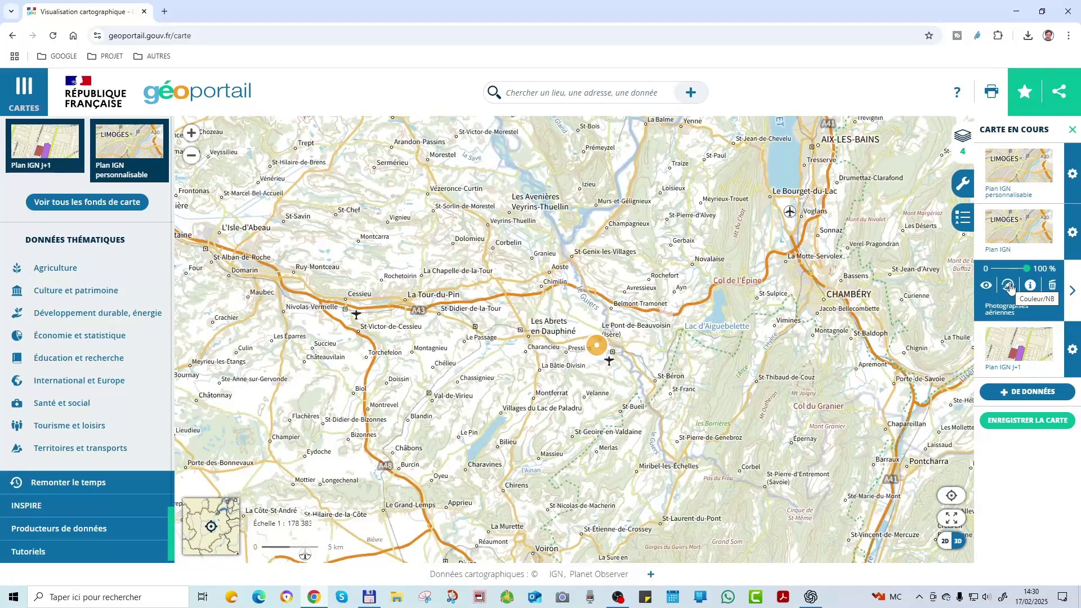
click(1011, 288)
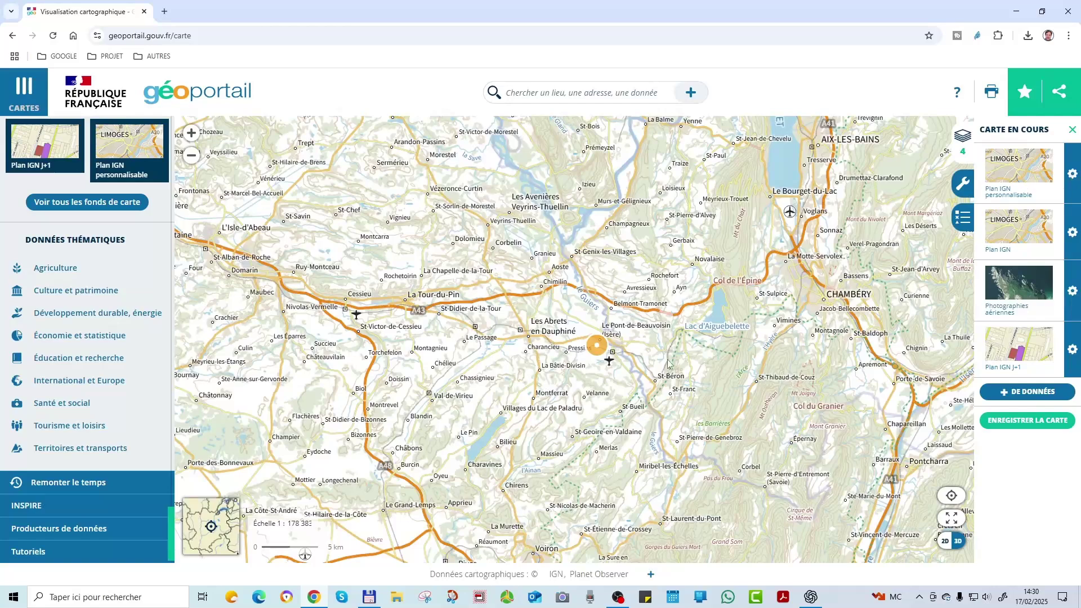
Step: Examine the map closely around le Marais, south of Le Pont-de-Beauvoisin
scroll(597, 337, up, 4)
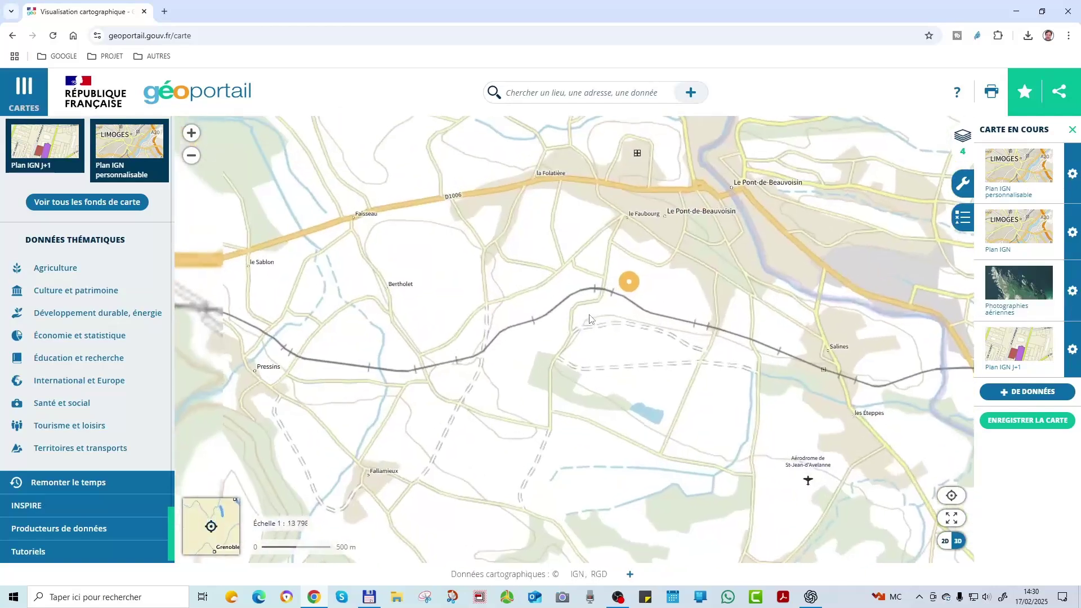
scroll(589, 319, up, 1)
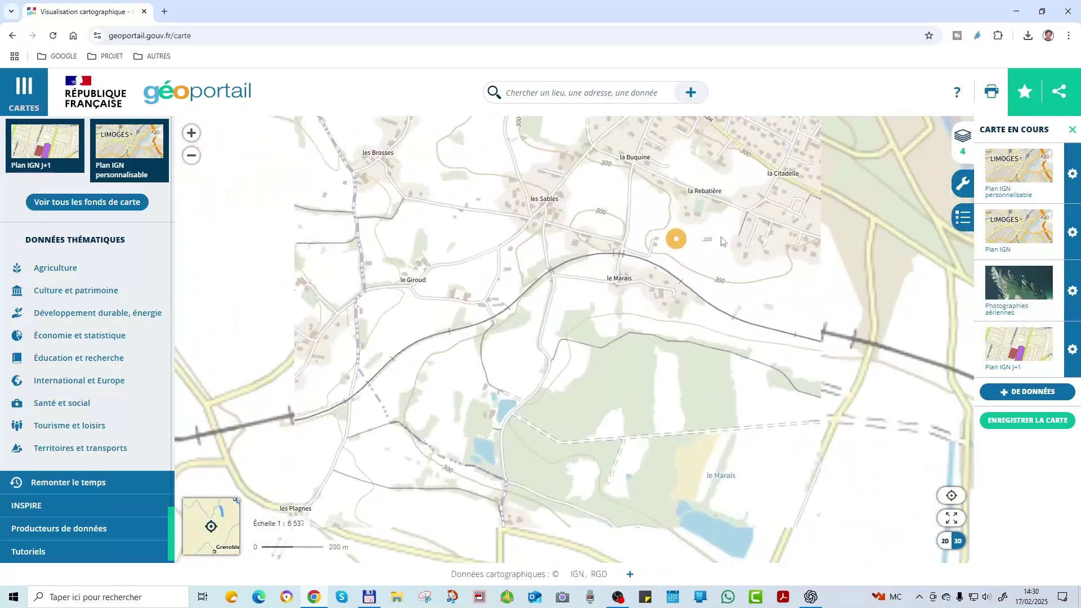
drag(722, 241, 626, 304)
scroll(518, 442, up, 1)
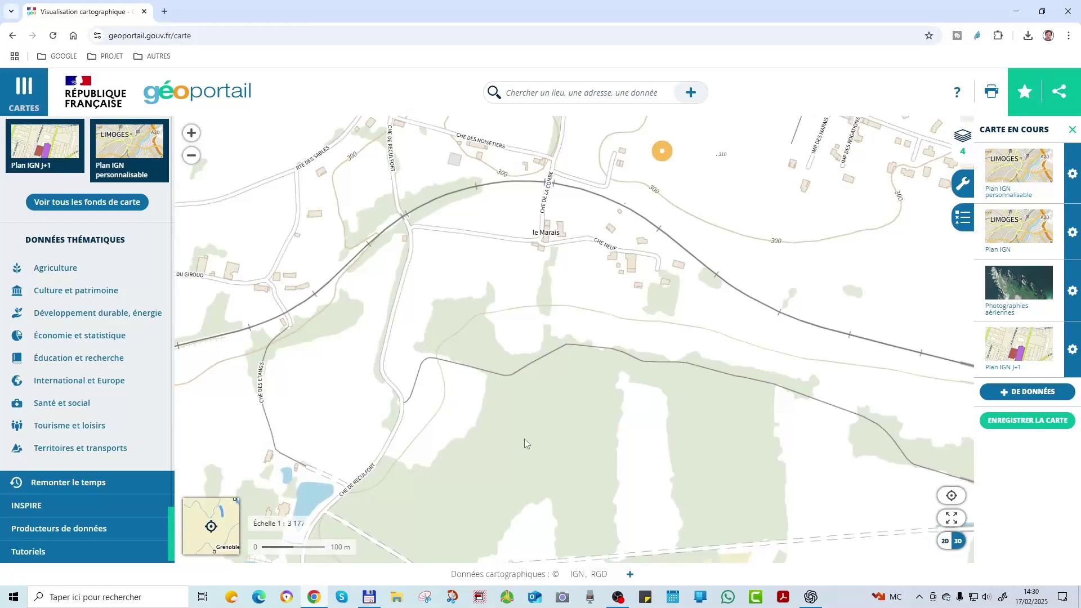
scroll(570, 395, up, 1)
scroll(666, 304, down, 2)
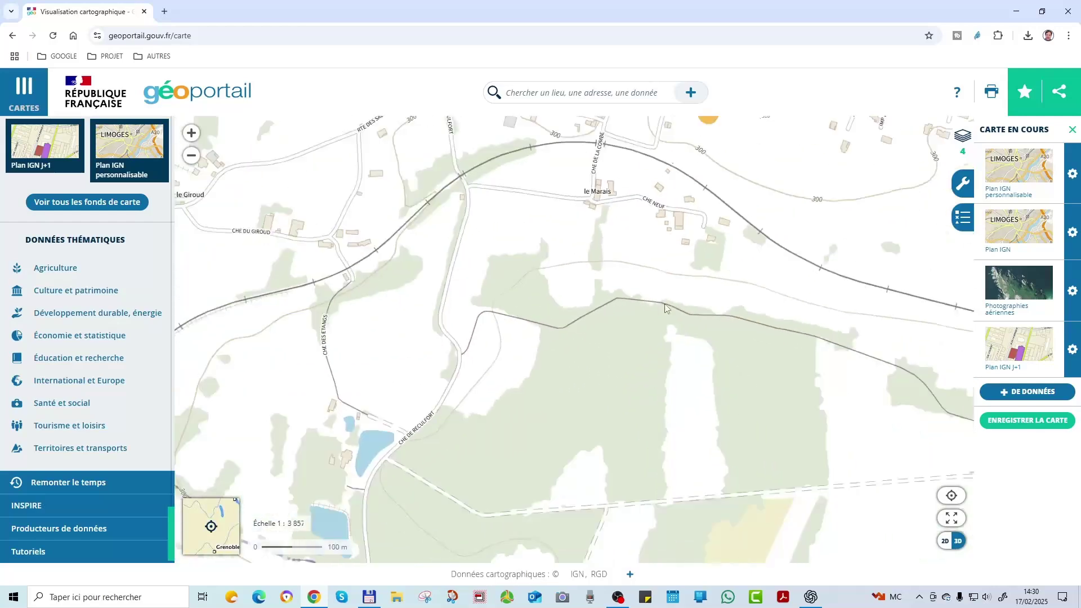
scroll(722, 164, up, 2)
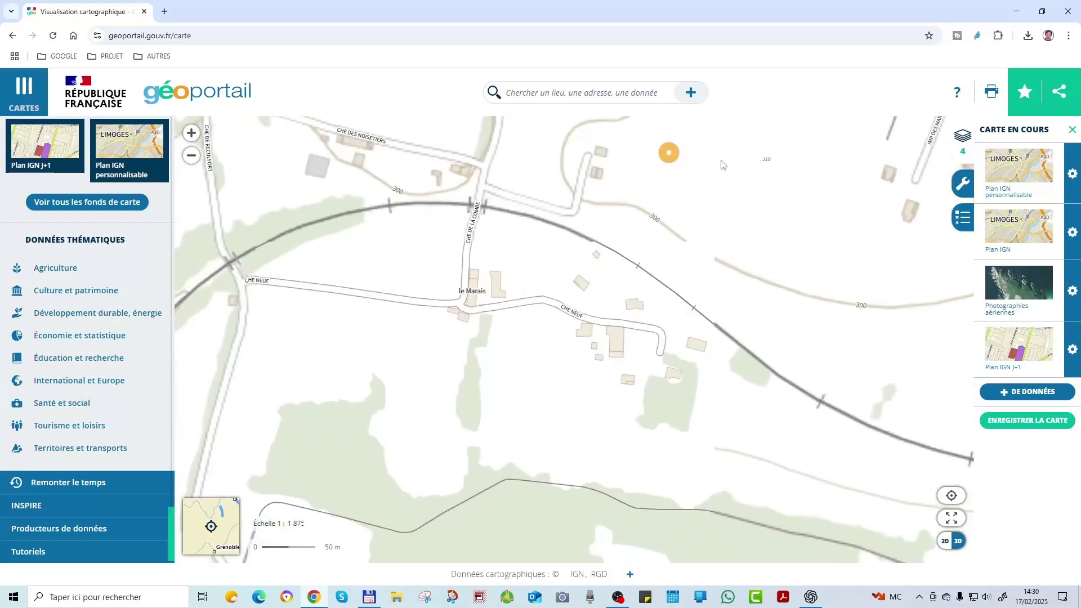
Step: Examine the map closely from Chemin des Noisetiers eastward to the houses along Chemin des Rogations
drag(755, 176, 667, 293)
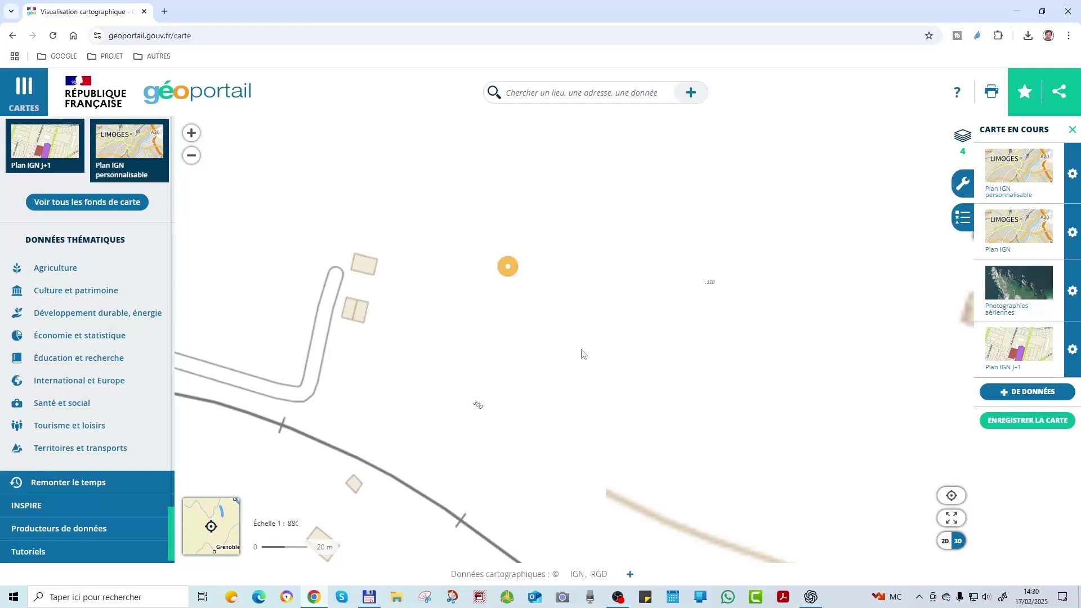
scroll(555, 383, down, 1)
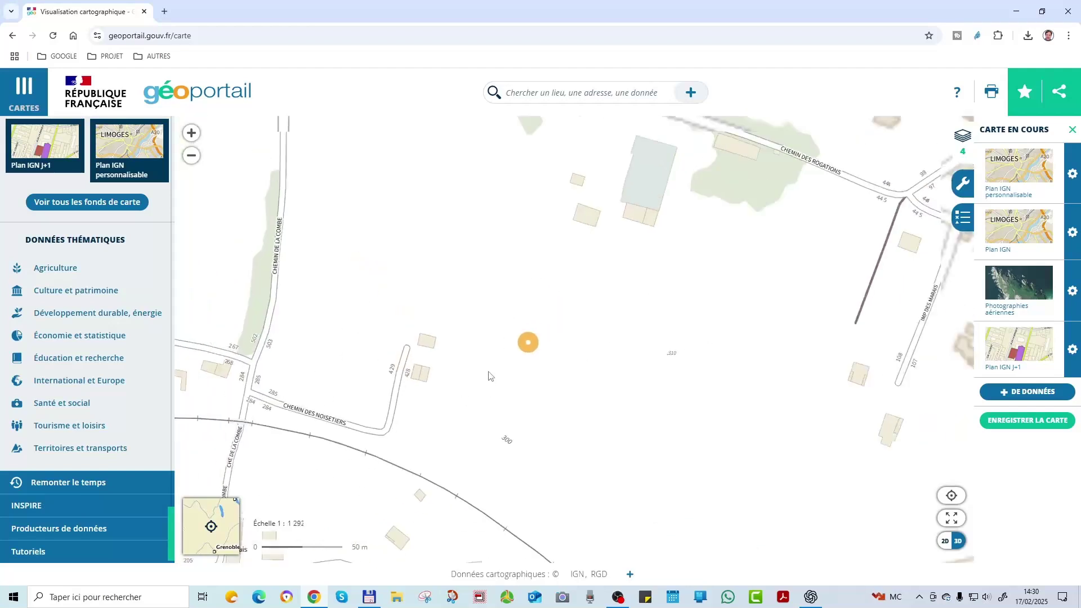
scroll(432, 353, up, 3)
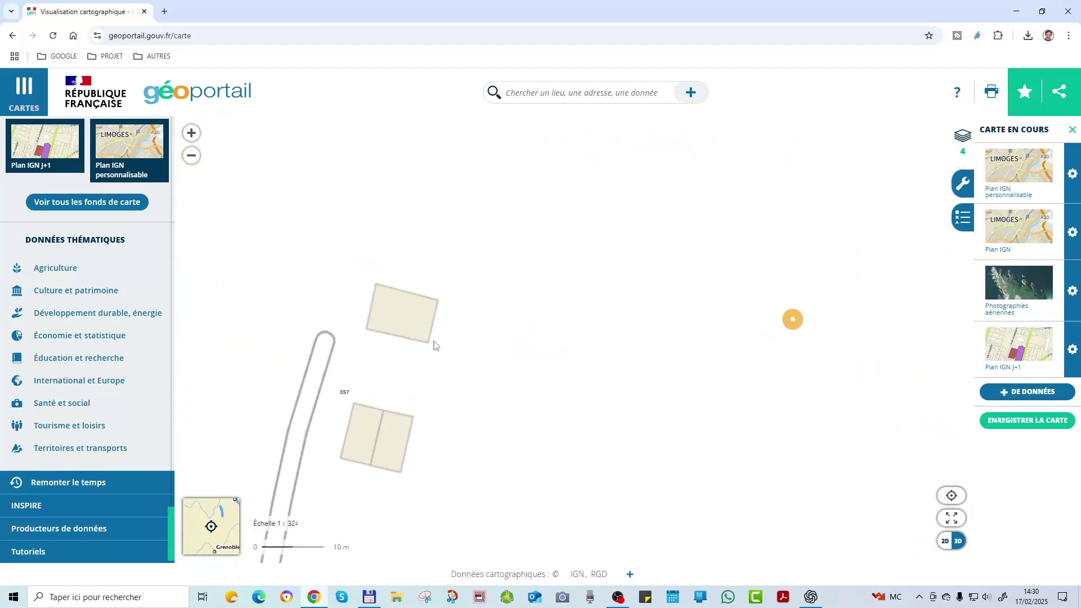
scroll(491, 361, down, 1)
scroll(480, 370, down, 1)
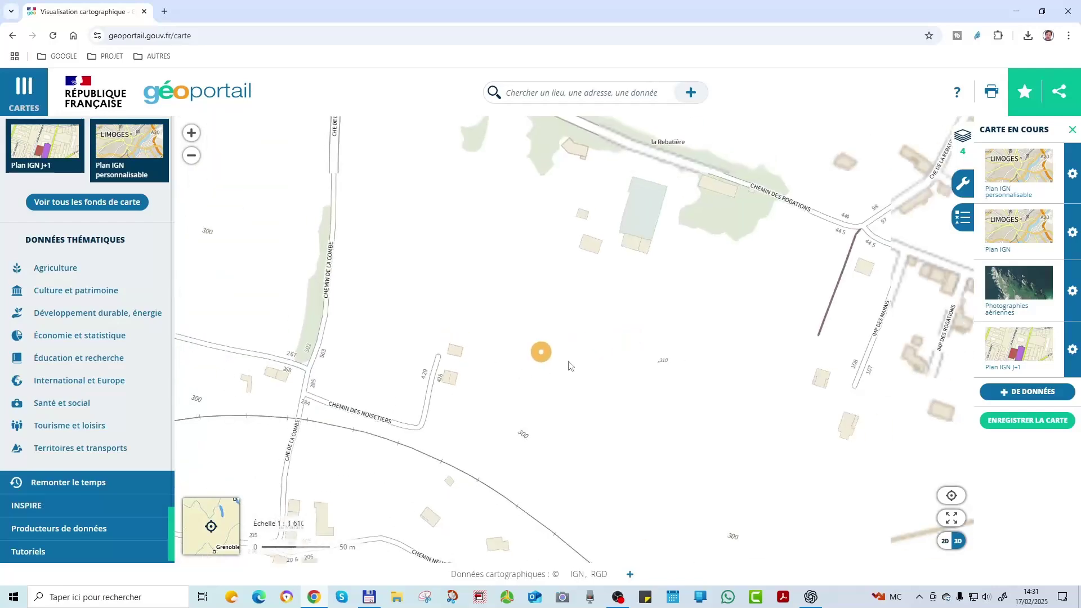
drag(771, 366, 593, 280)
scroll(684, 202, up, 1)
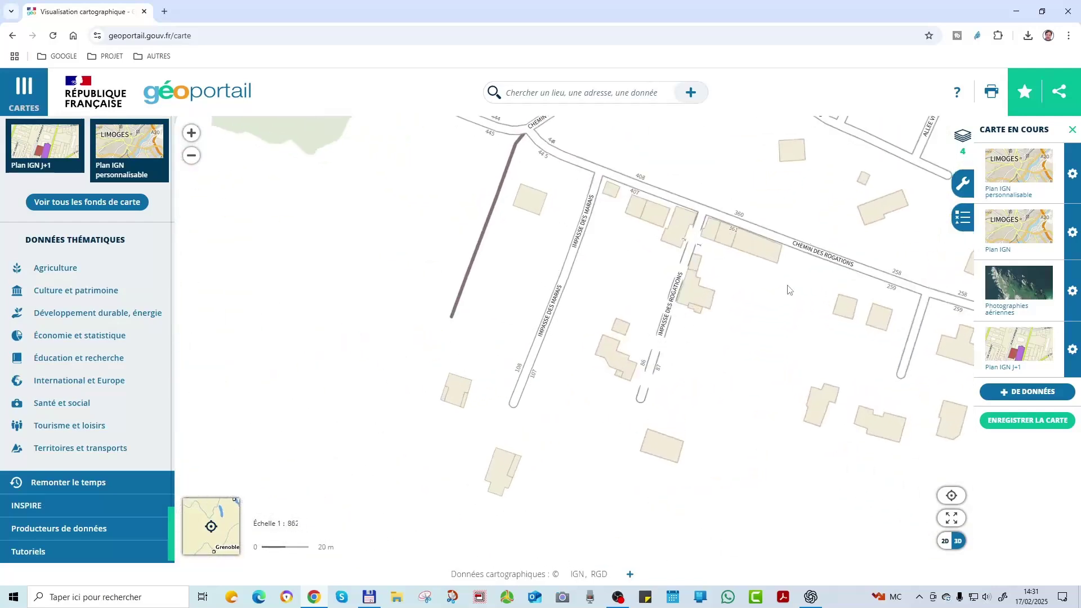
drag(788, 290, 651, 290)
scroll(704, 289, up, 1)
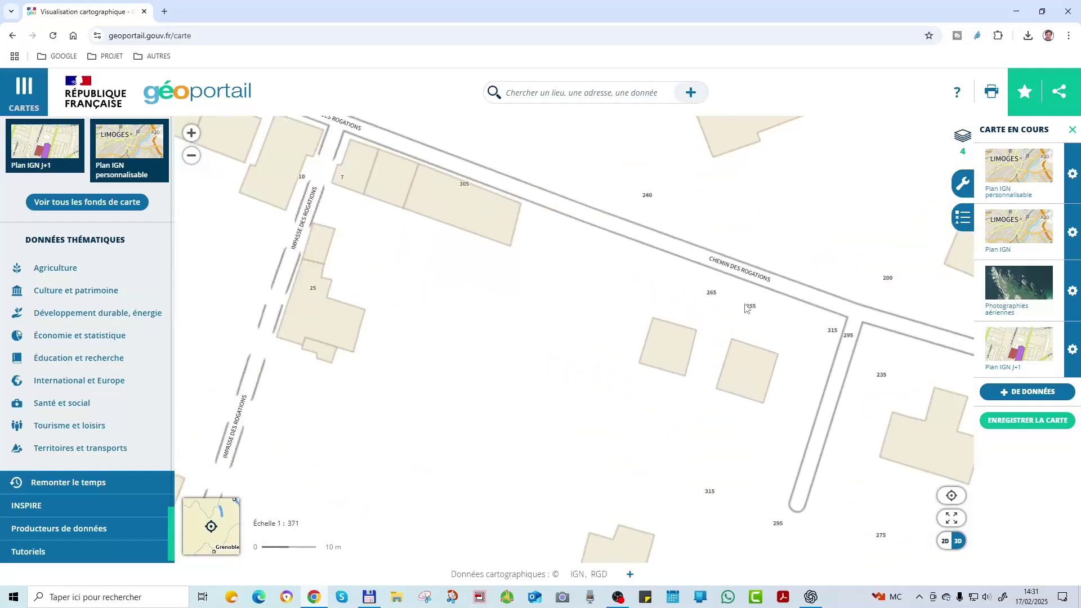
scroll(749, 309, up, 1)
scroll(749, 315, down, 2)
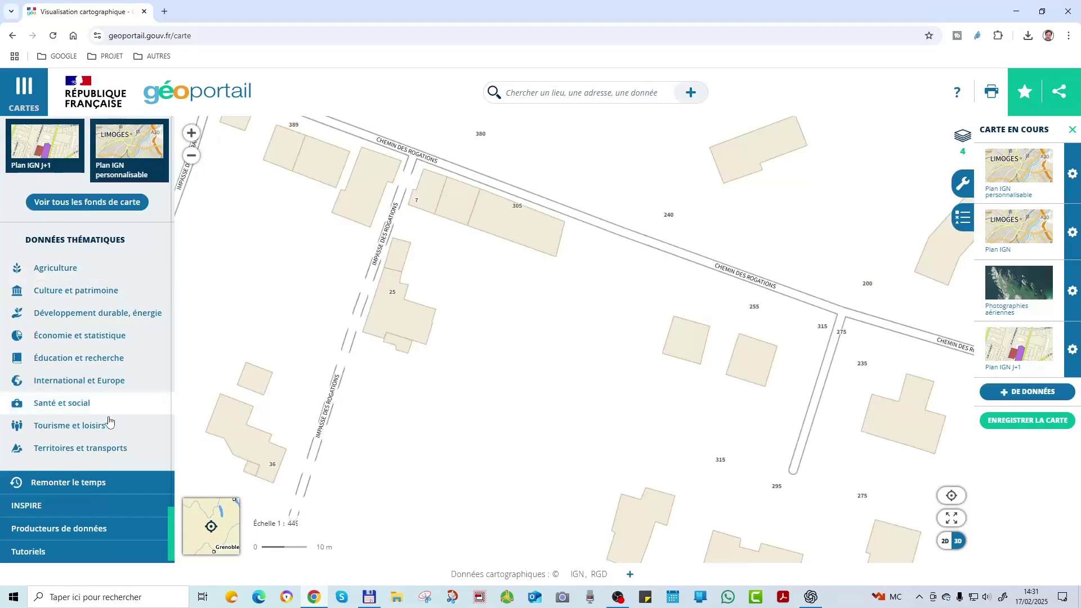
Step: Open the full list of base maps and add the Parcelles cadastrales layer to the map
click(86, 202)
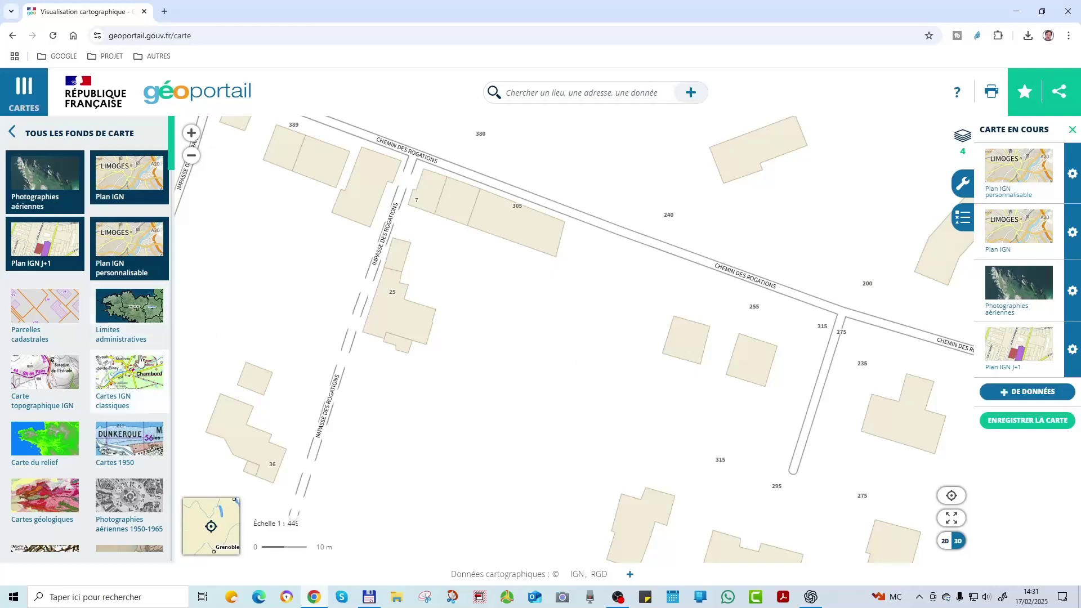
click(29, 333)
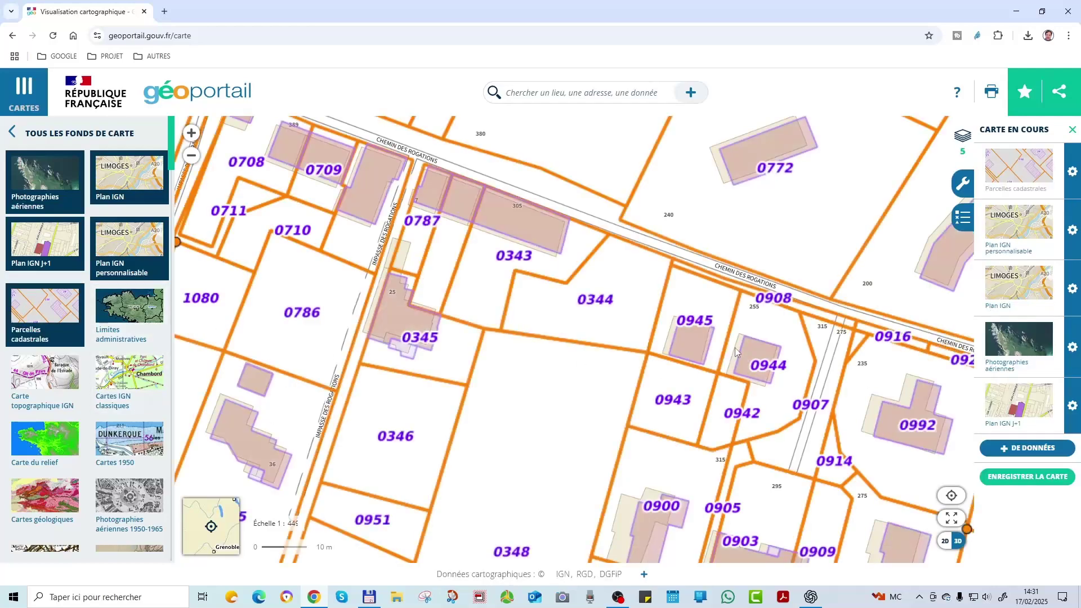
scroll(644, 367, down, 3)
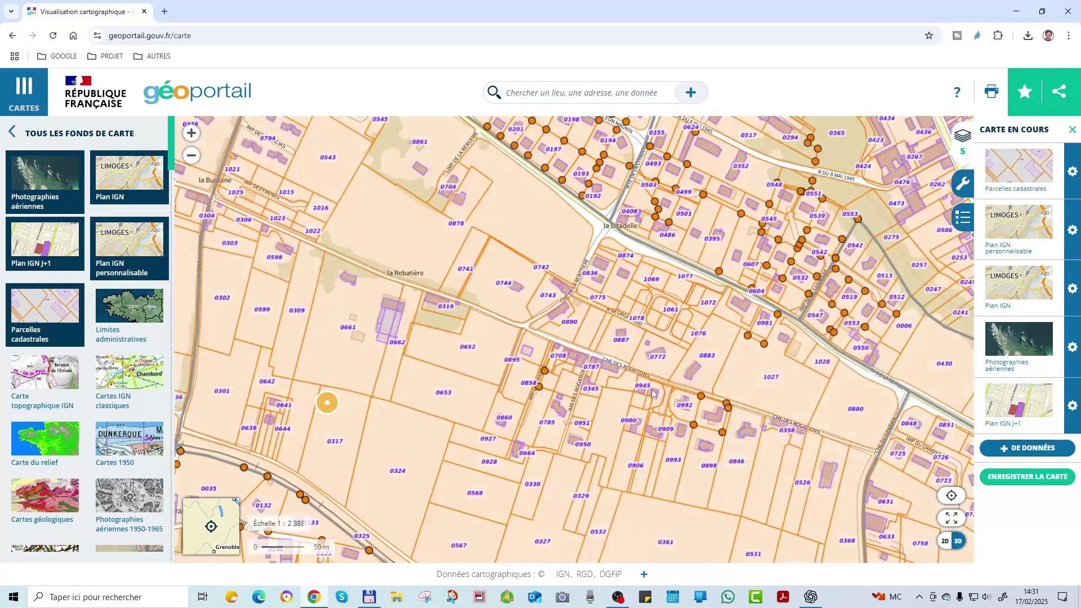
scroll(653, 393, up, 1)
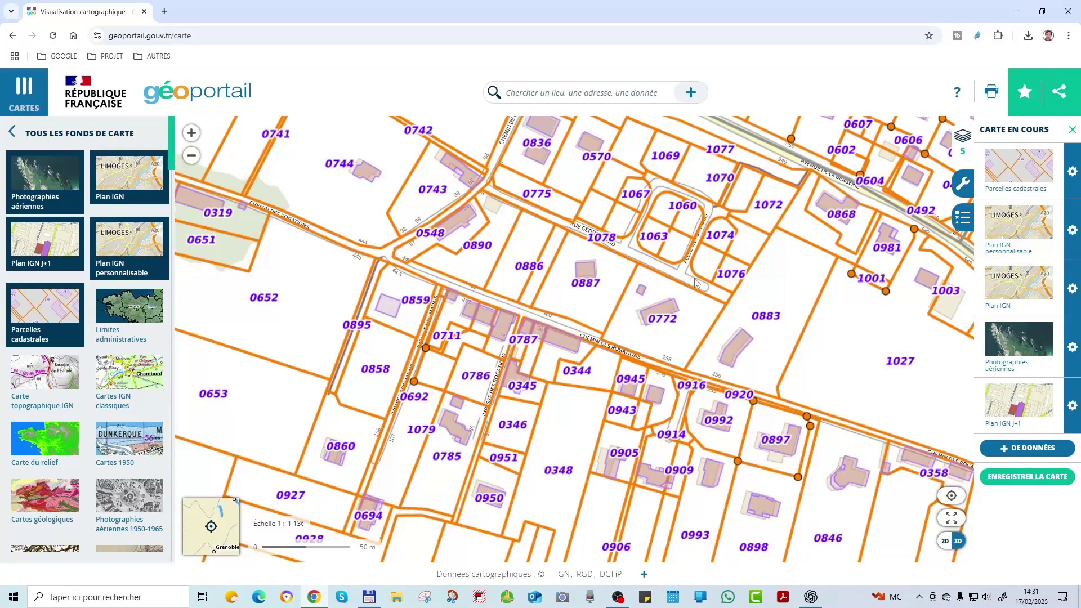
Step: Examine the cadastral parcel boundaries and numbers on both sides of Chemin des Rogations
scroll(696, 283, up, 1)
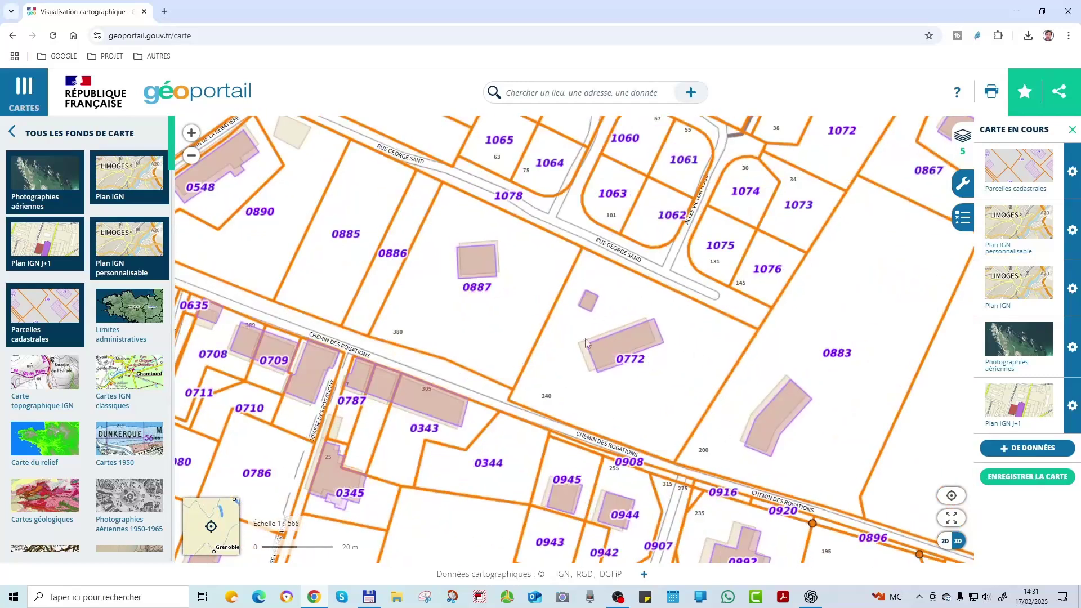
scroll(672, 294, down, 1)
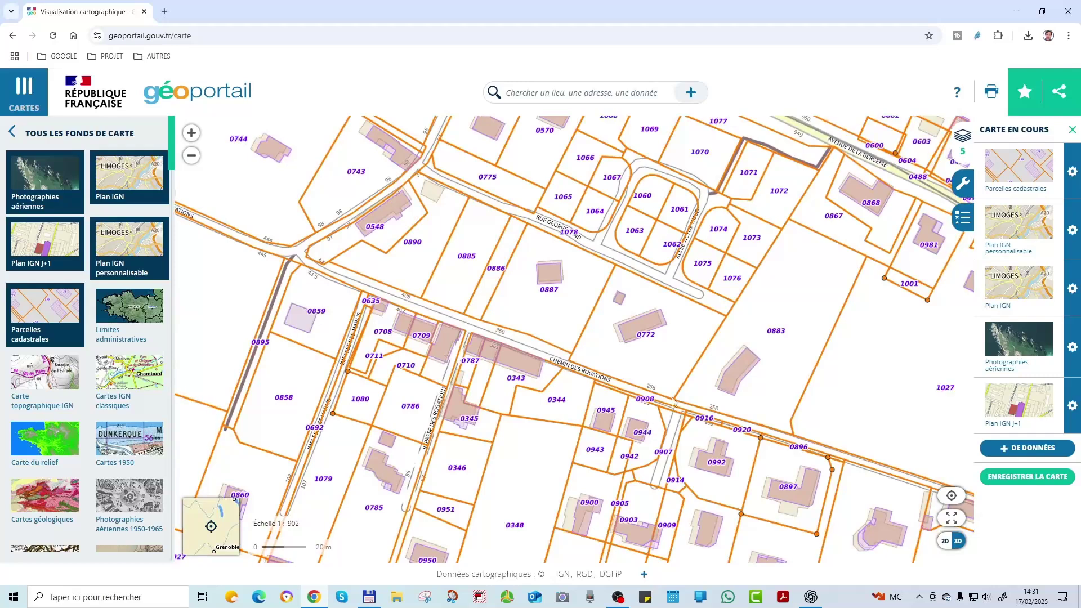
scroll(748, 371, down, 1)
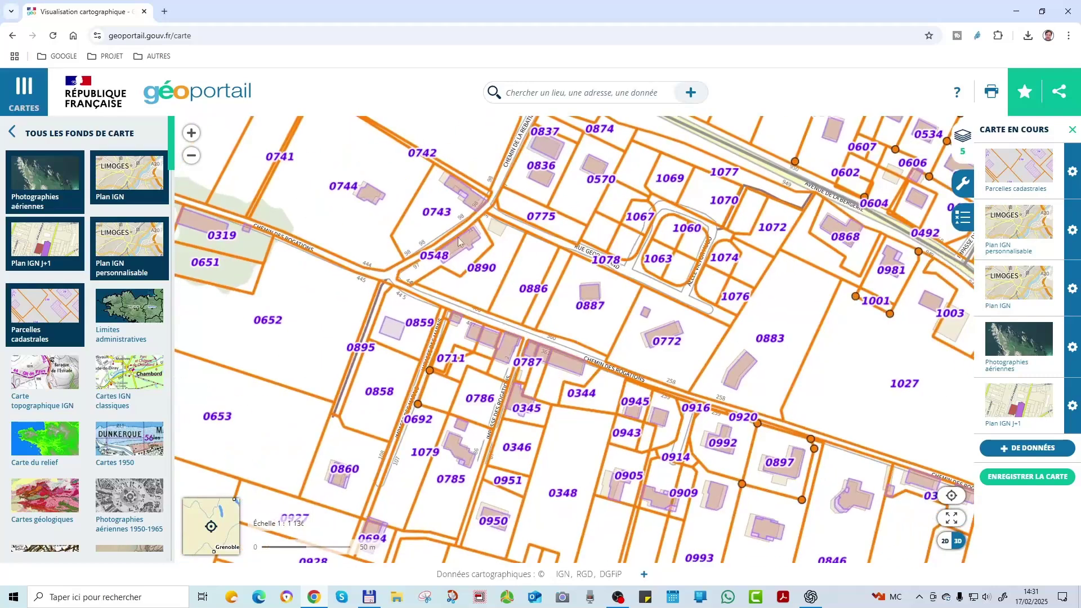
scroll(702, 371, down, 1)
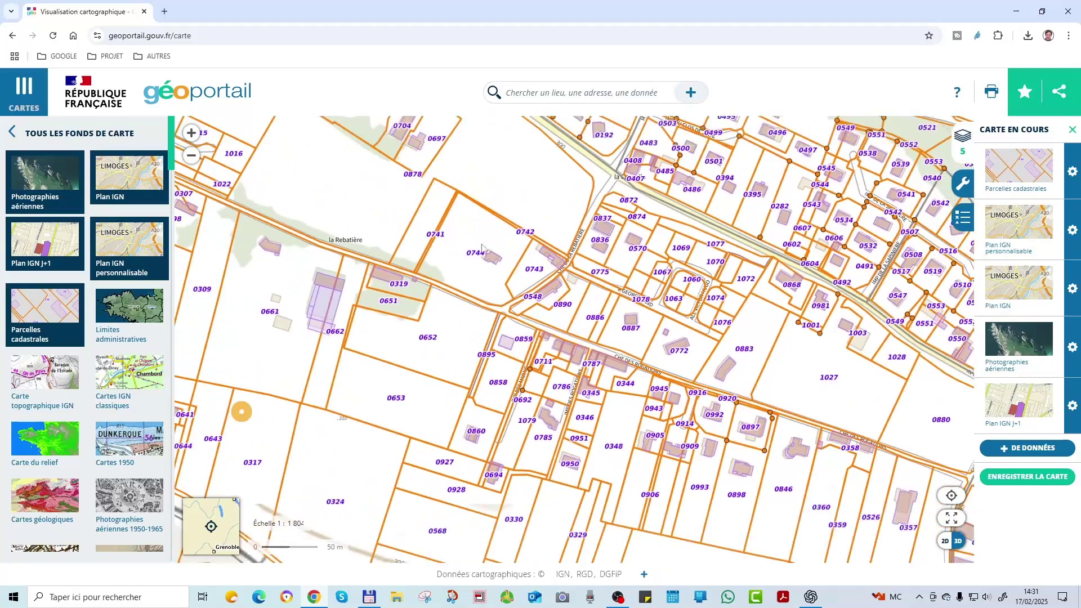
scroll(623, 362, up, 3)
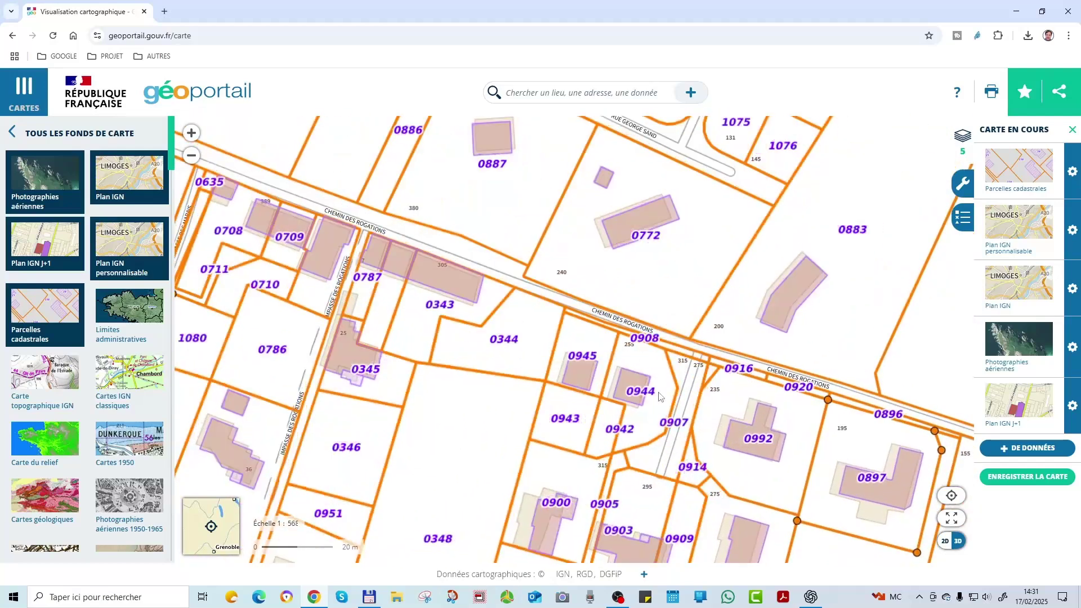
scroll(622, 423, up, 1)
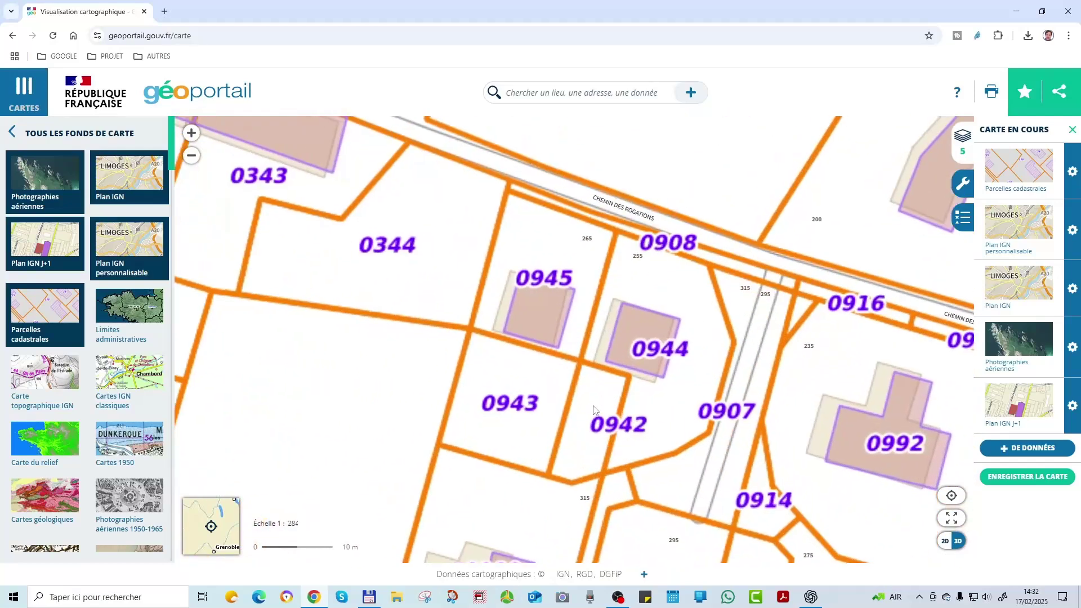
scroll(602, 392, down, 1)
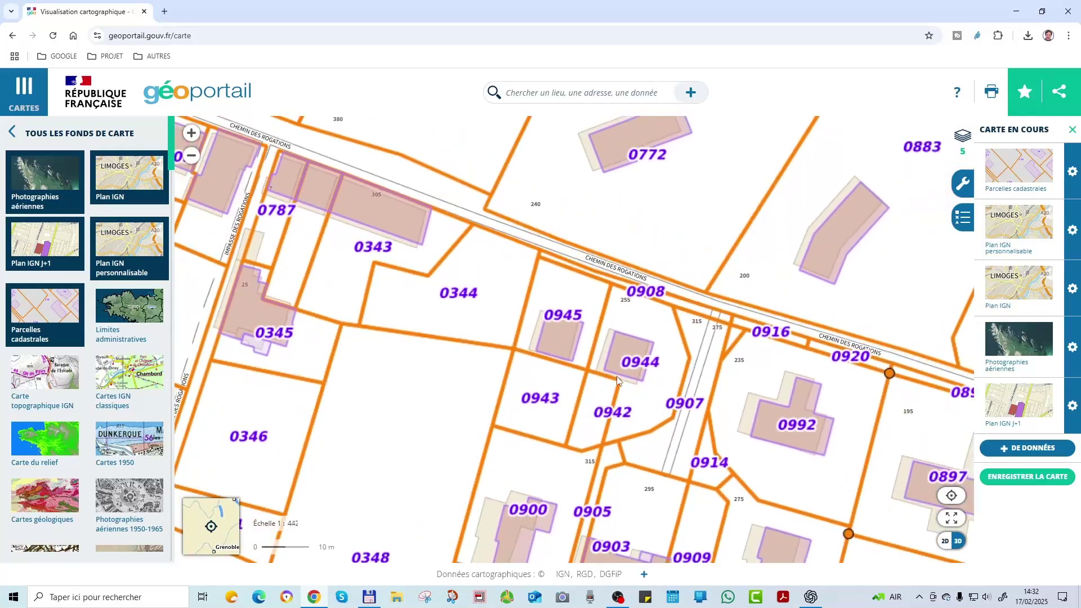
scroll(616, 377, down, 4)
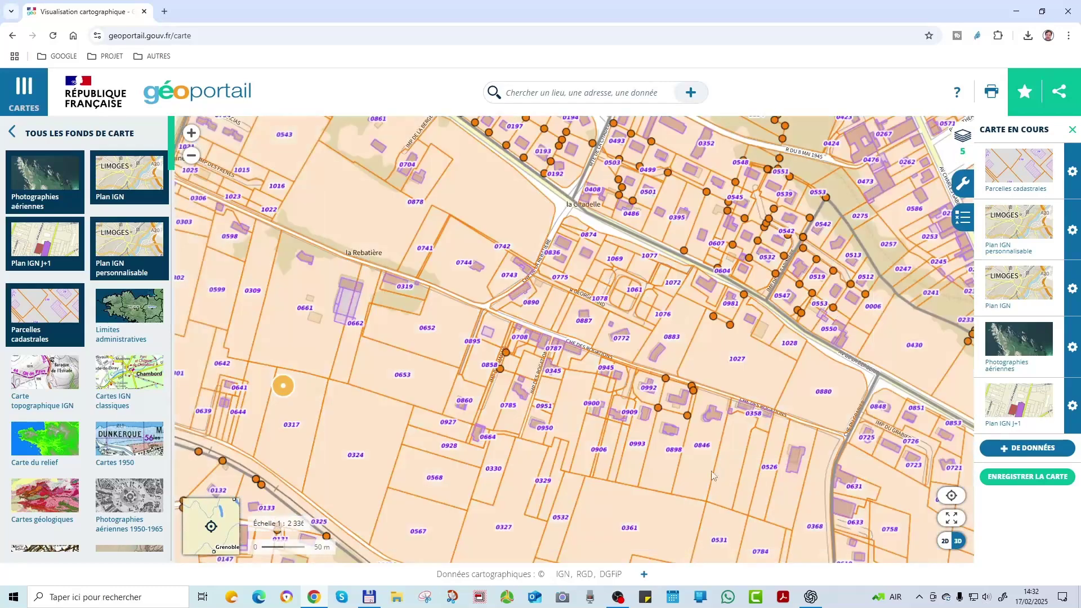
scroll(708, 488, up, 1)
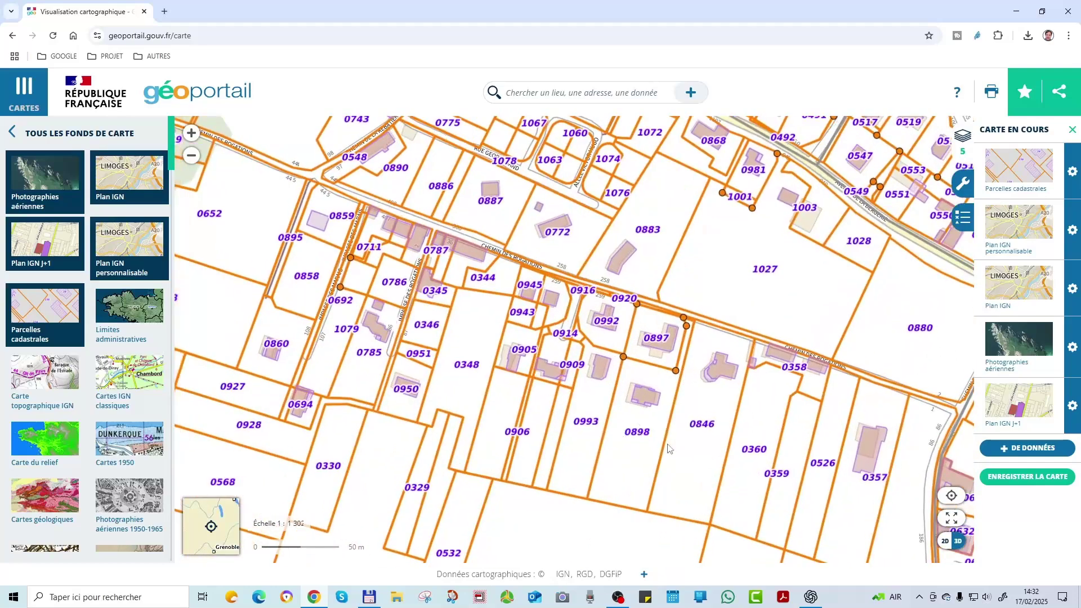
scroll(660, 359, up, 1)
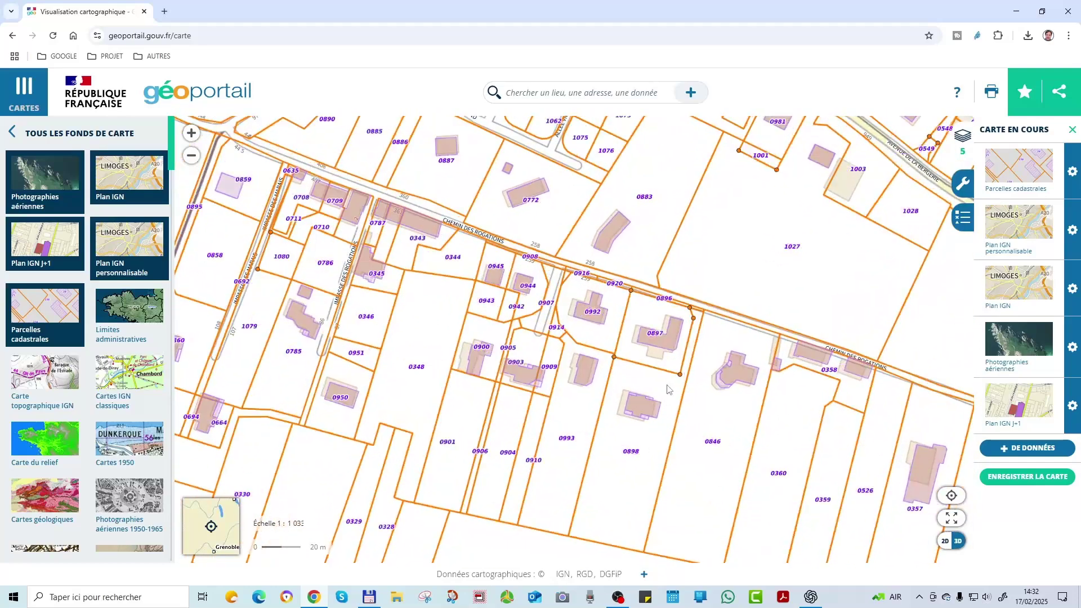
Step: Review the parcel coverage across Le Pont-de-Beauvoisin and inspect the plots around Rue George Sand and Allée Victor Hugo
scroll(623, 399, down, 3)
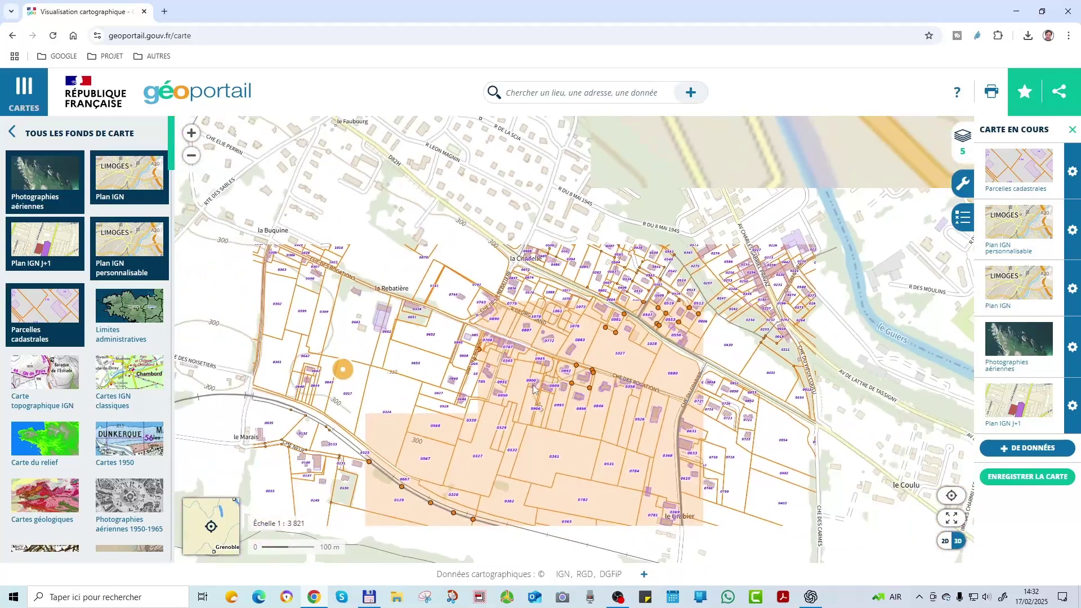
scroll(562, 322, down, 1)
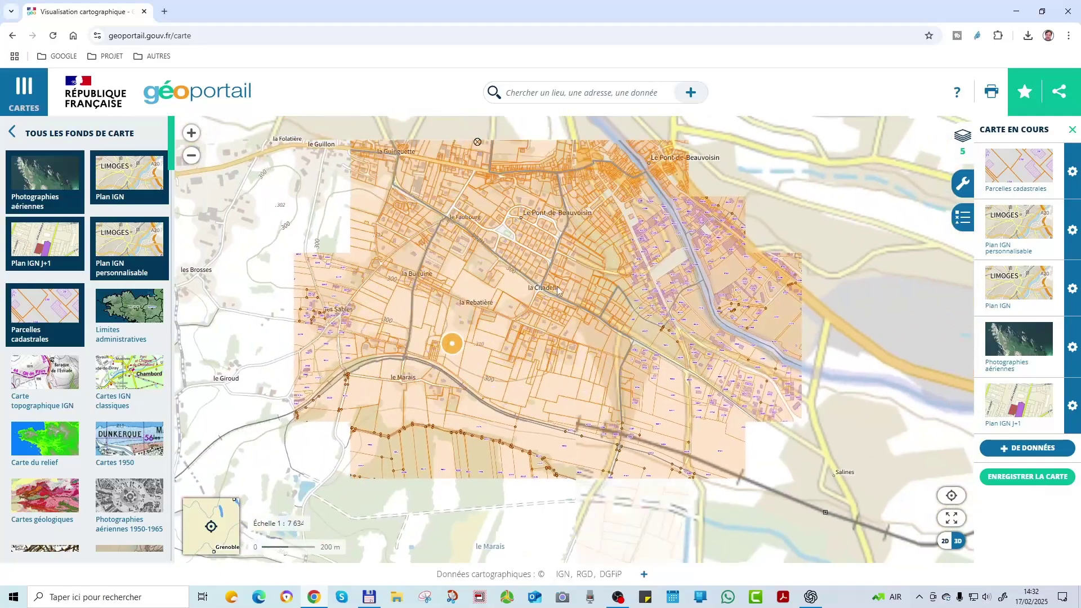
scroll(555, 325, up, 3)
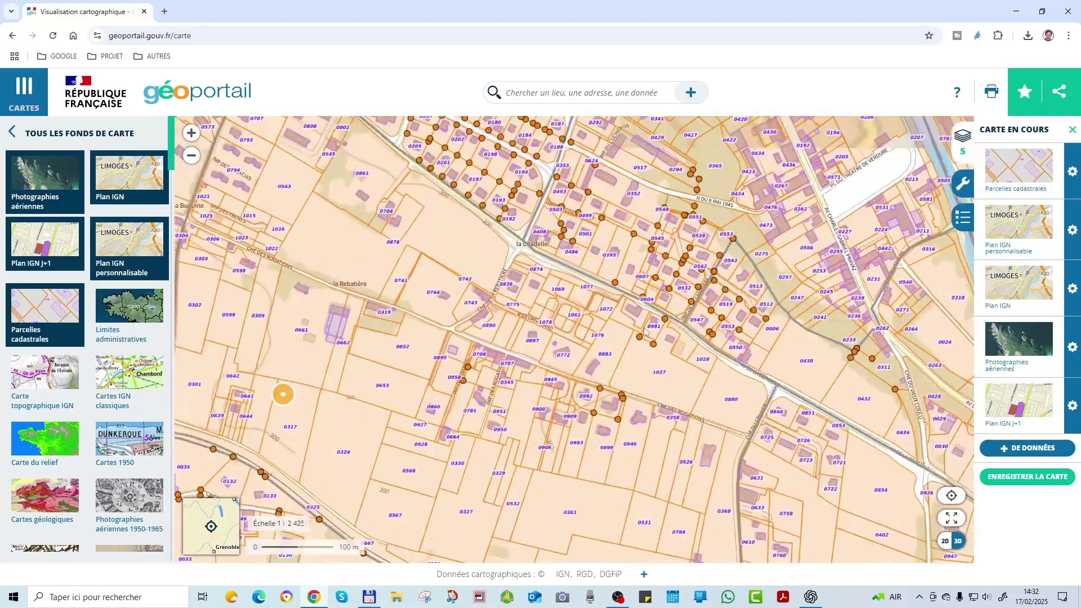
scroll(557, 297, up, 1)
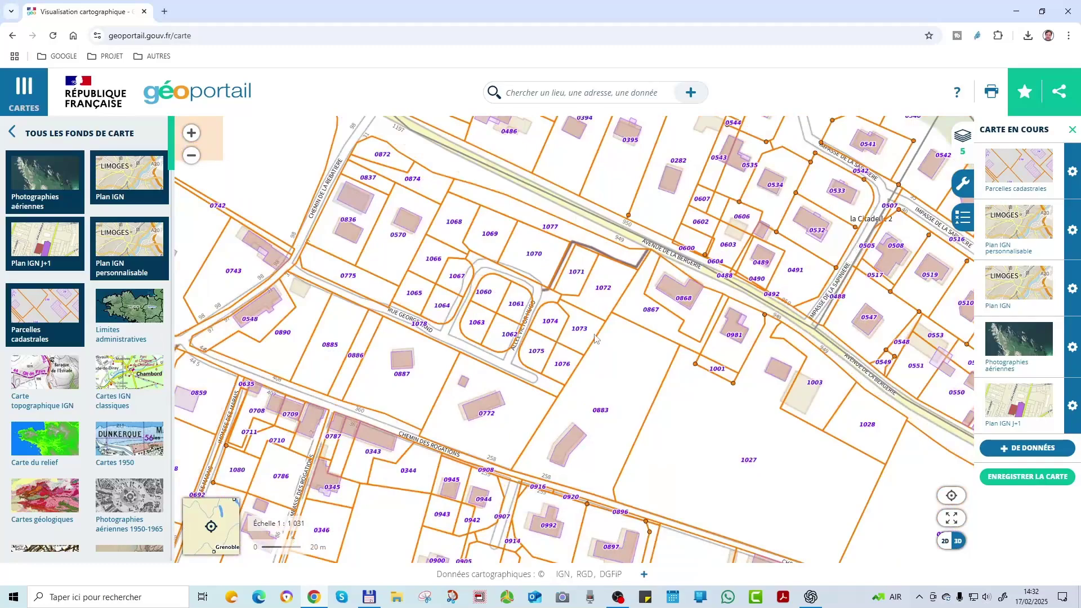
scroll(592, 337, down, 1)
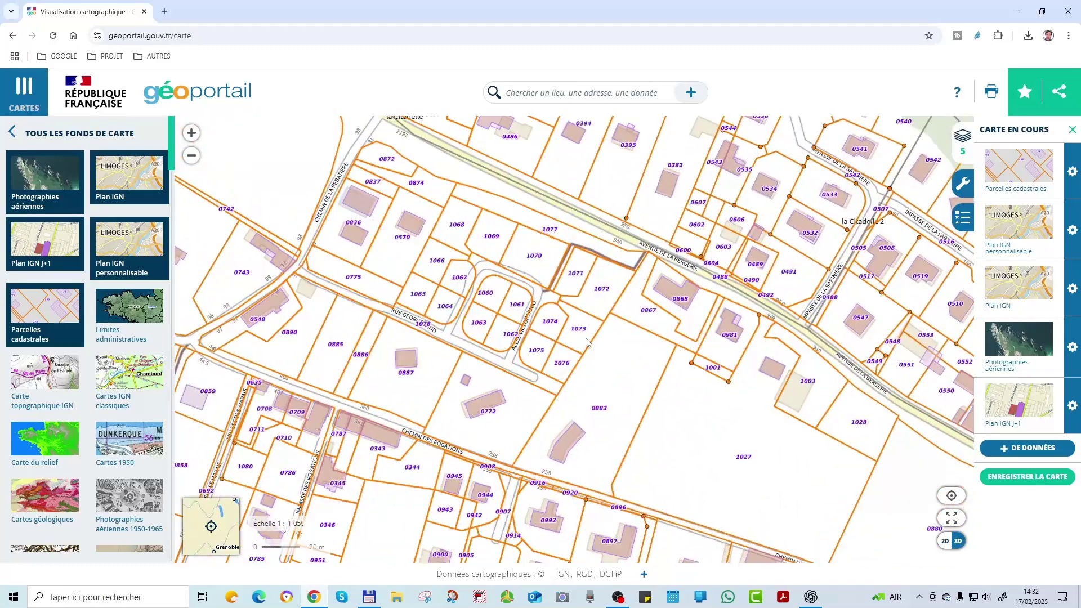
scroll(581, 333, up, 1)
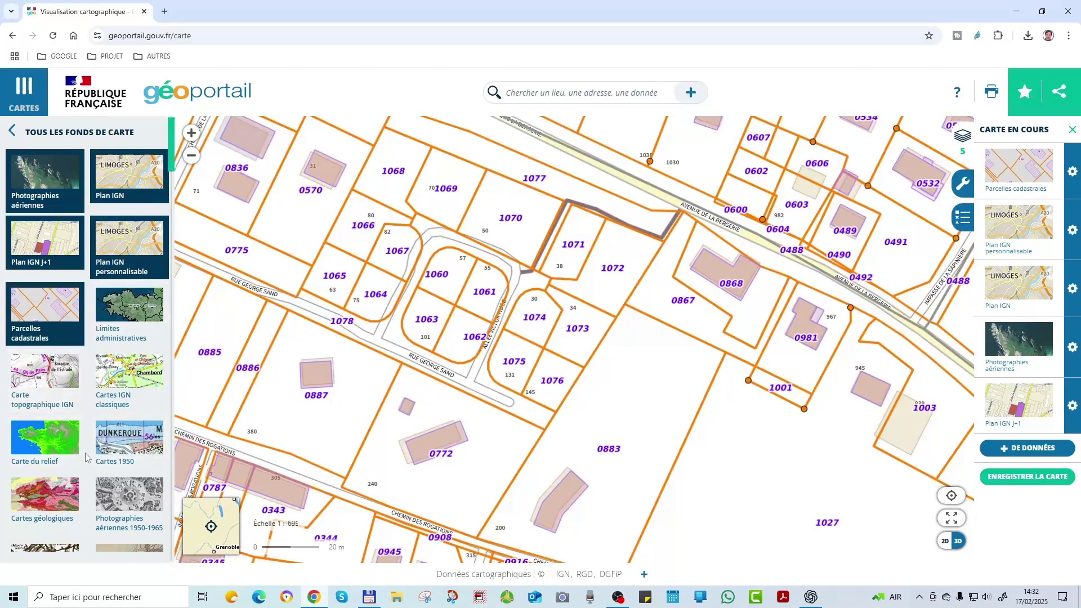
scroll(68, 467, down, 1)
scroll(81, 481, up, 1)
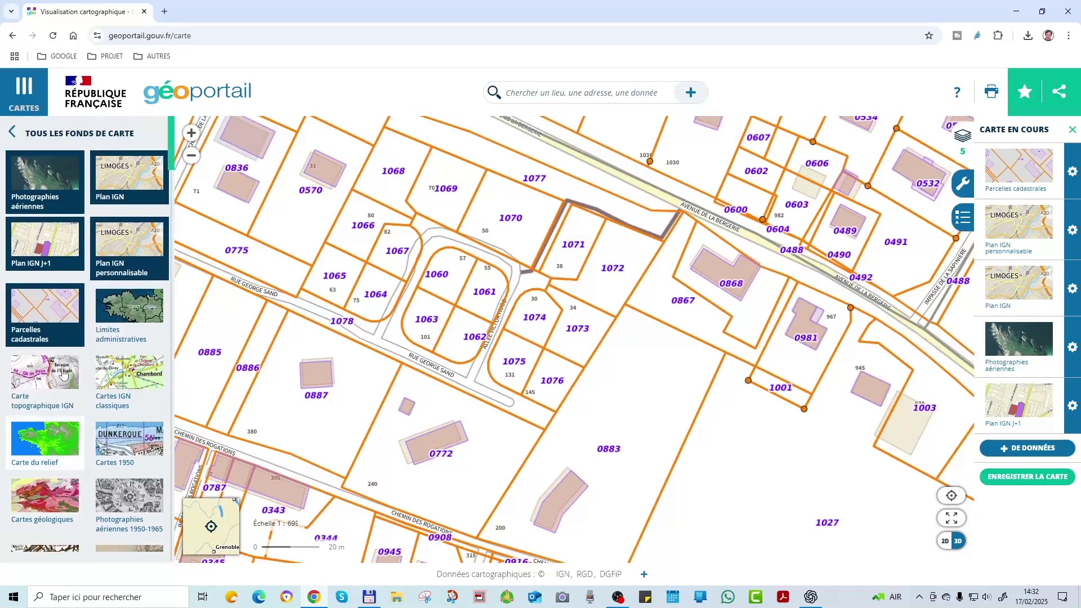
Step: Remove the Plan IGN, Photographies aériennes, Parcelles cadastrales, Plan IGN J+1 and Plan IGN personnalisable layers from the map
click(122, 196)
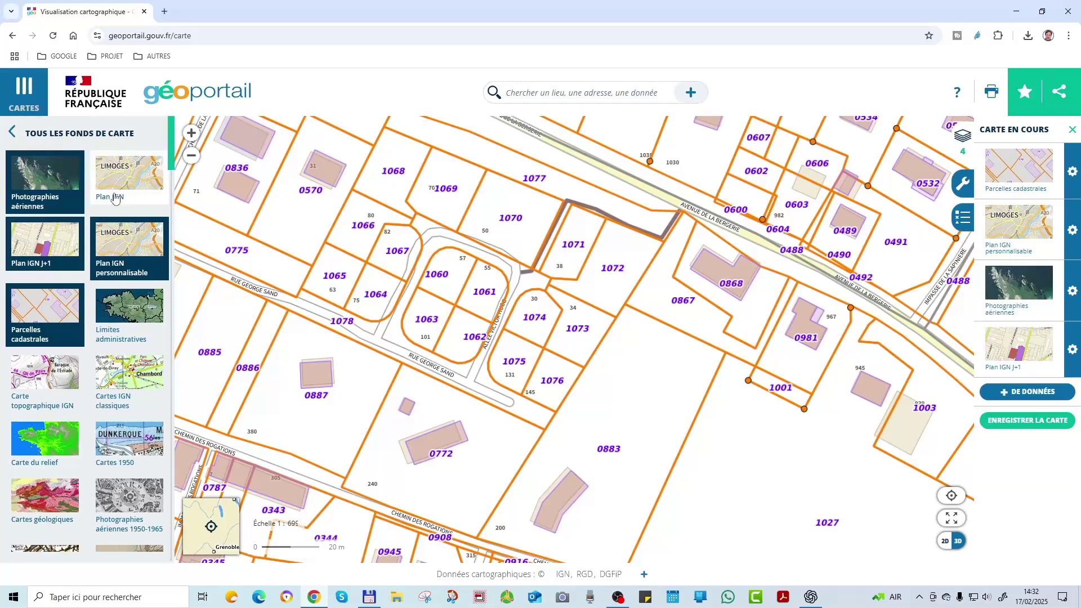
click(55, 188)
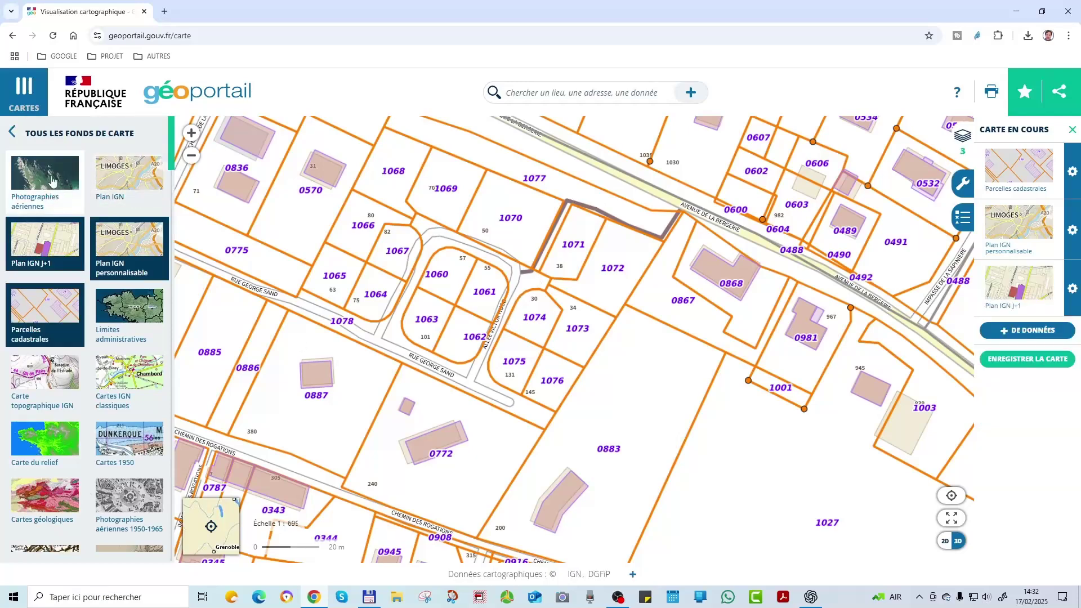
click(39, 326)
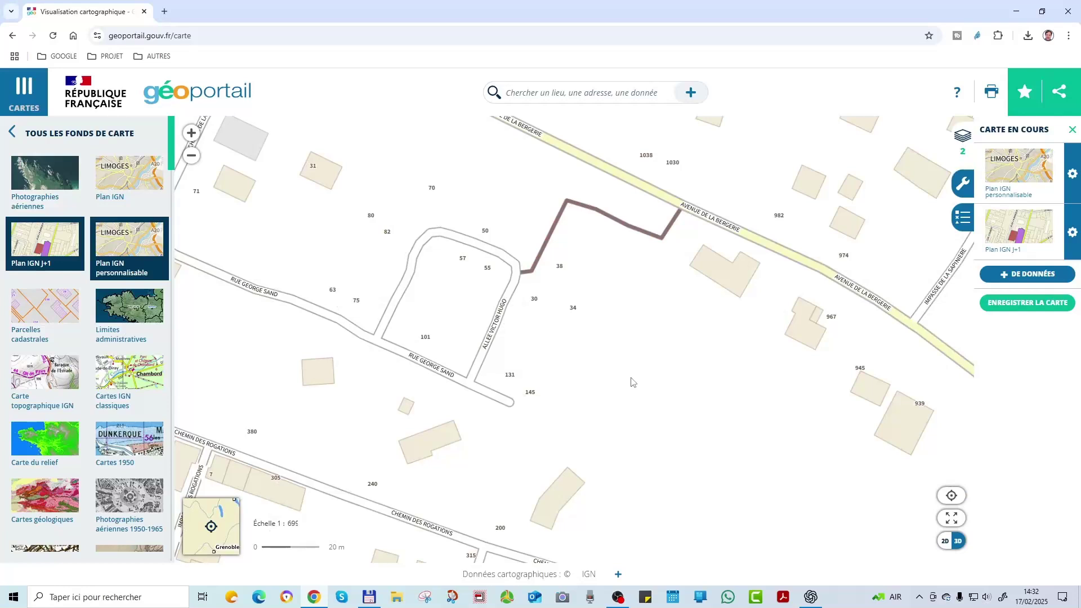
click(56, 259)
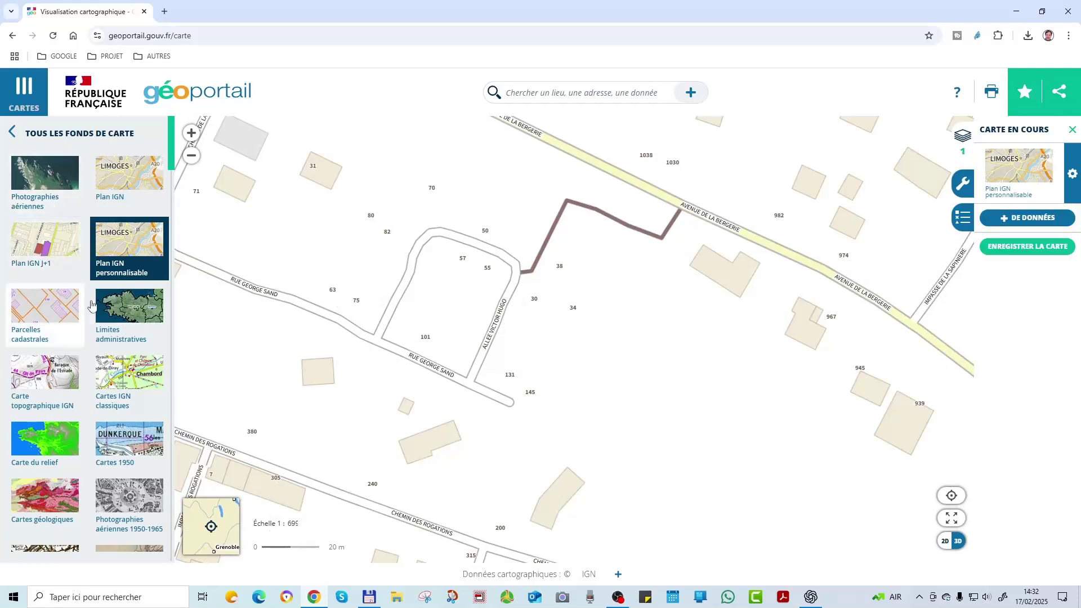
click(146, 260)
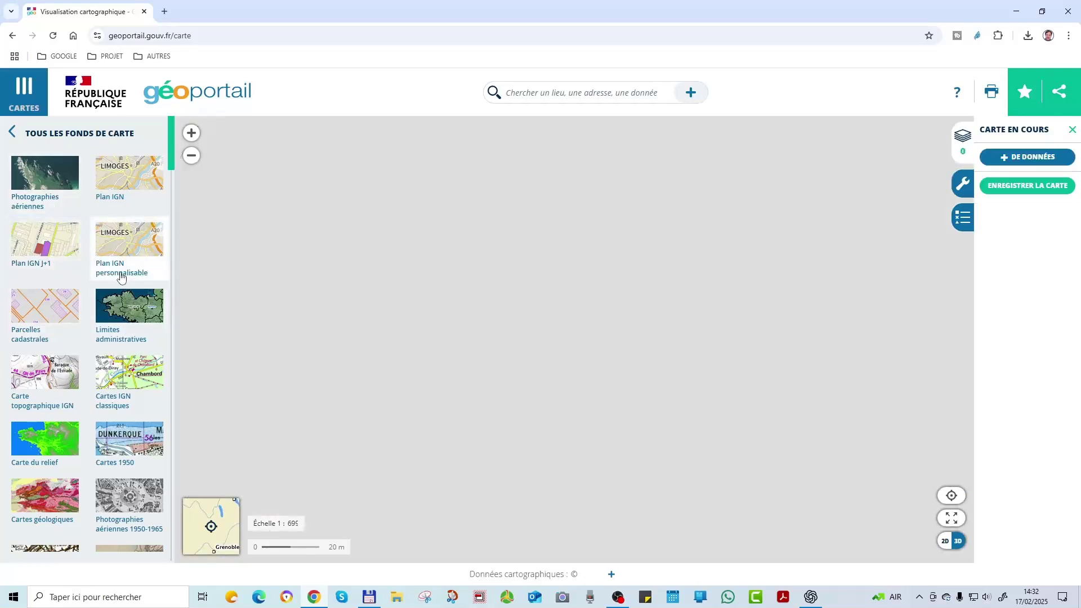
Step: Display the Photographies aériennes layer on its own and remove it again
click(35, 198)
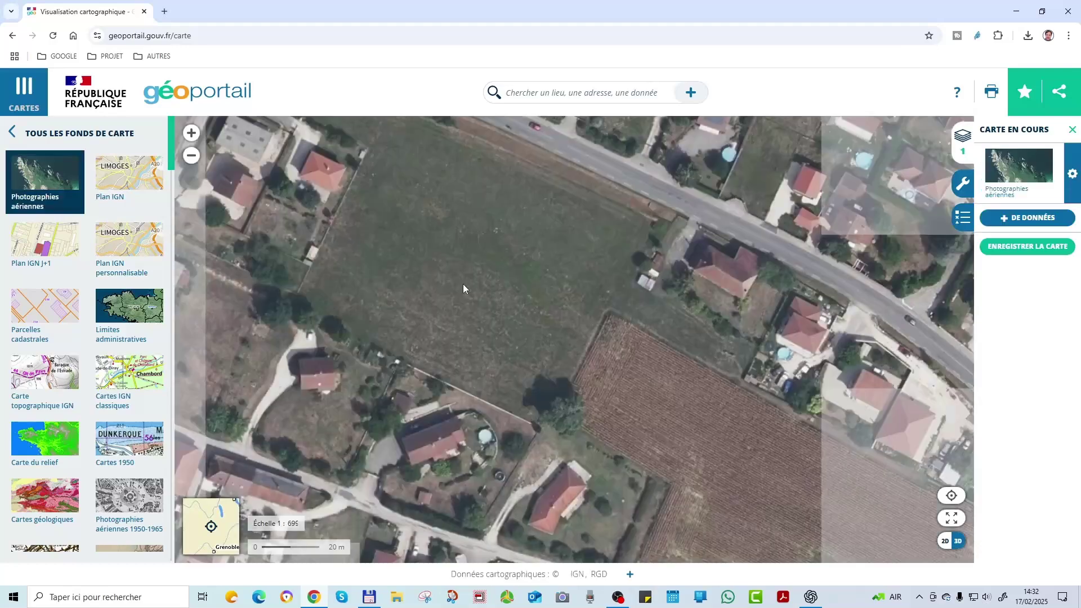
click(47, 203)
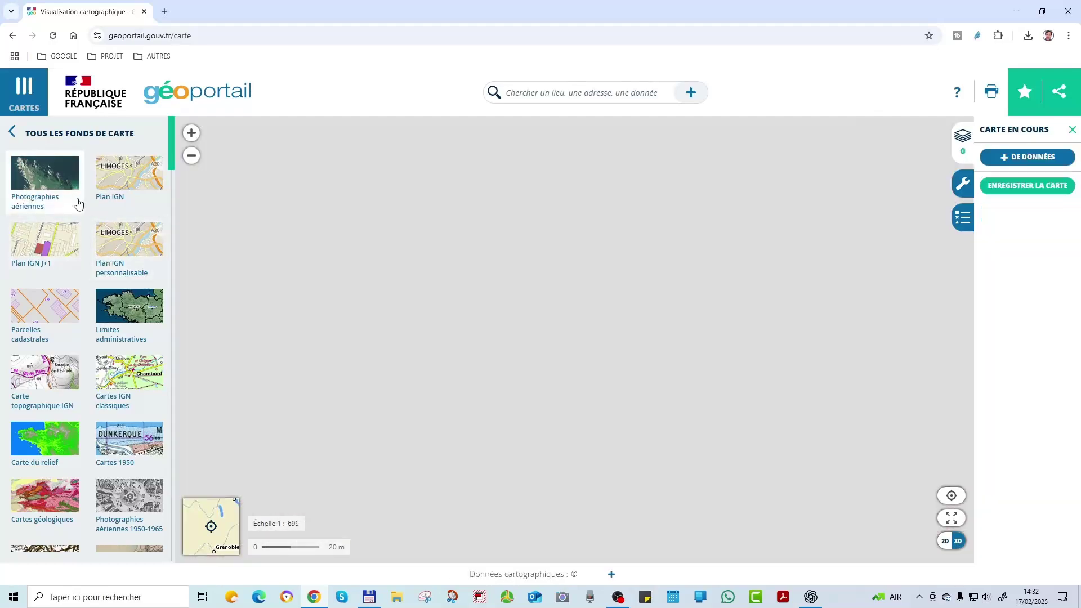
Step: Display the Photographies aériennes base map, briefly overlaying the Plan IGN layer and removing it again
click(53, 203)
scroll(538, 394, down, 1)
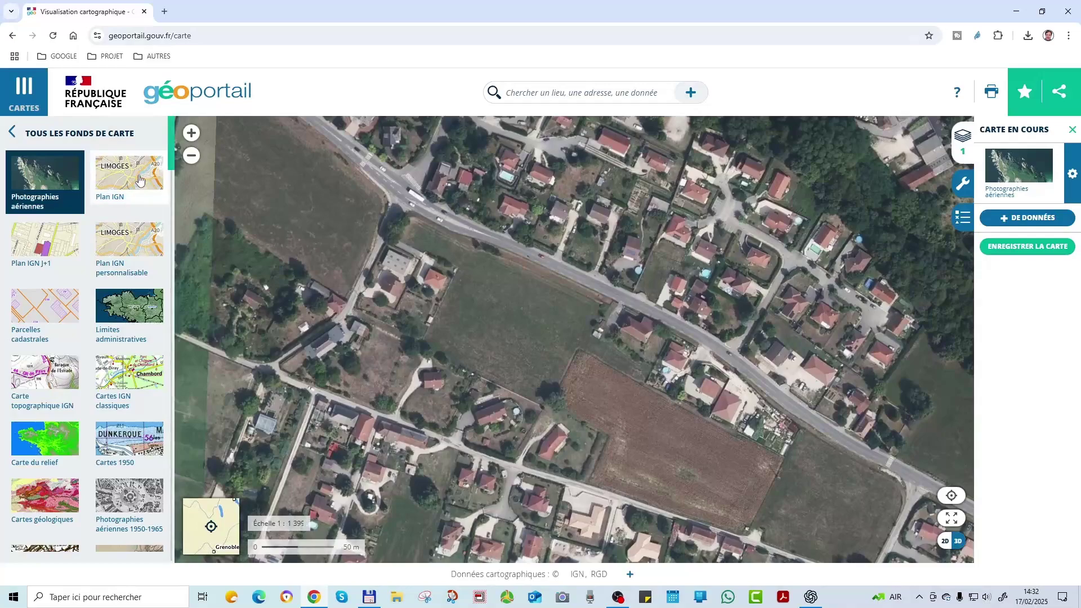
click(135, 180)
click(129, 179)
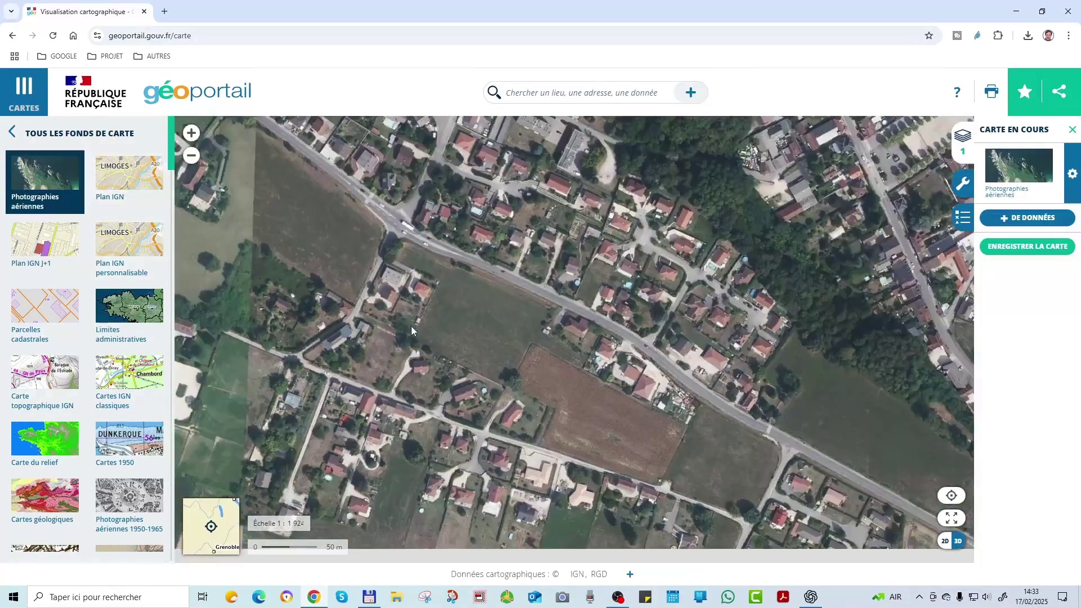
Step: Inspect the houses, fields and main road of the neighbourhood on the aerial photographs at several scales
scroll(545, 316, up, 2)
scroll(643, 322, down, 1)
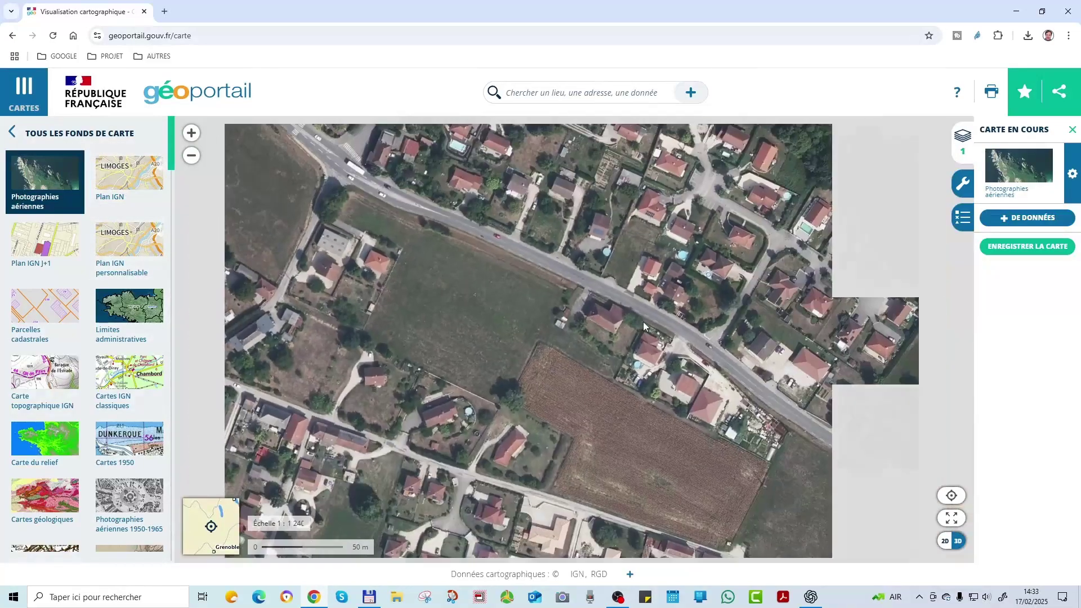
scroll(643, 317, up, 2)
scroll(587, 330, up, 1)
scroll(582, 309, down, 2)
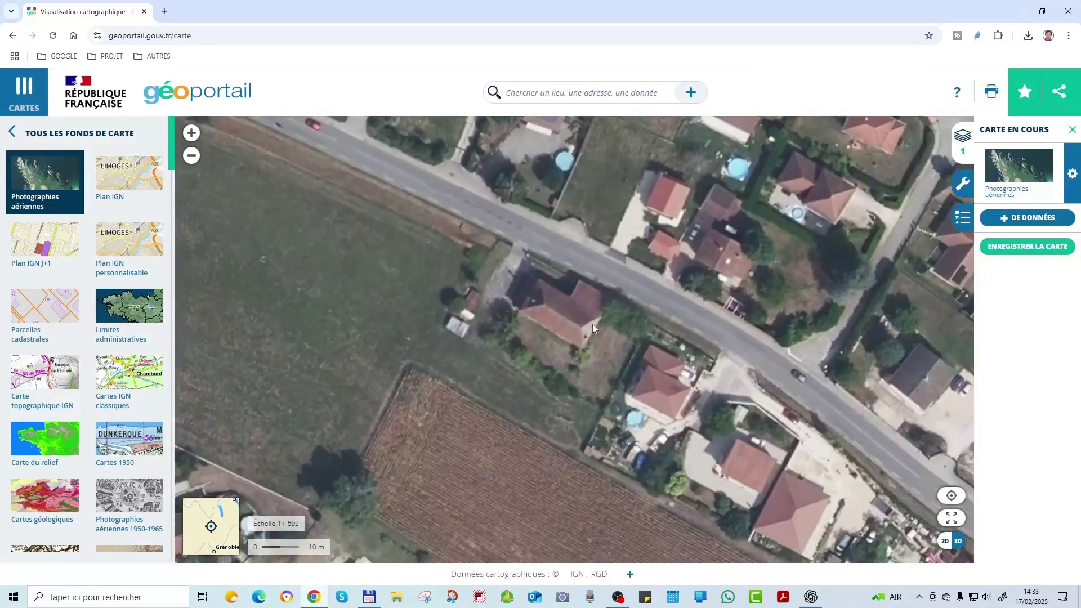
scroll(529, 371, up, 3)
scroll(522, 374, down, 2)
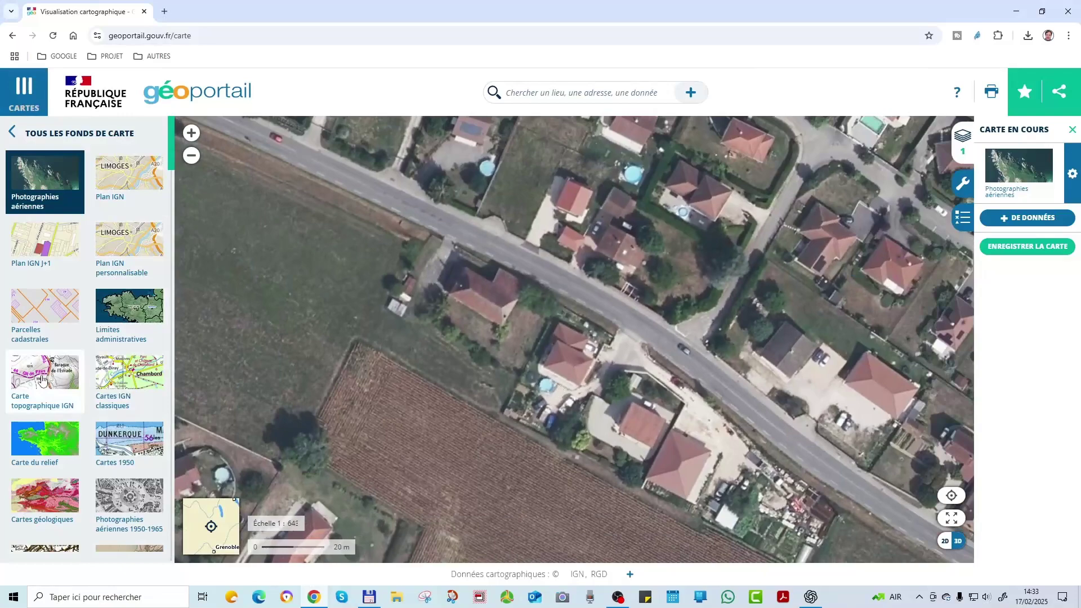
Step: Overlay Parcelles cadastrales on the aerial photographs, and show Plan IGN briefly on top before removing it
click(40, 332)
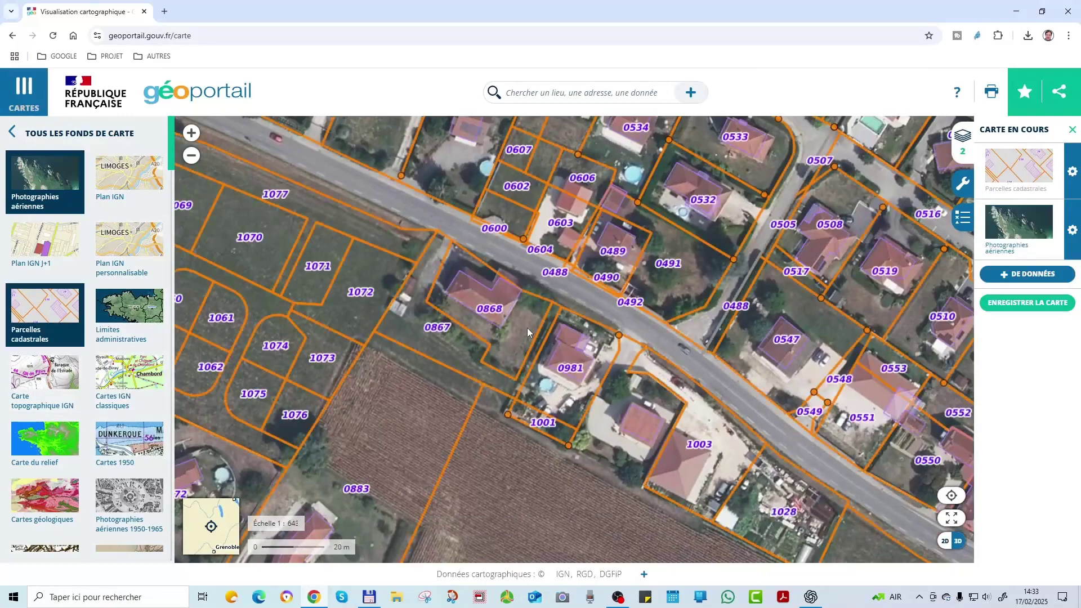
click(140, 195)
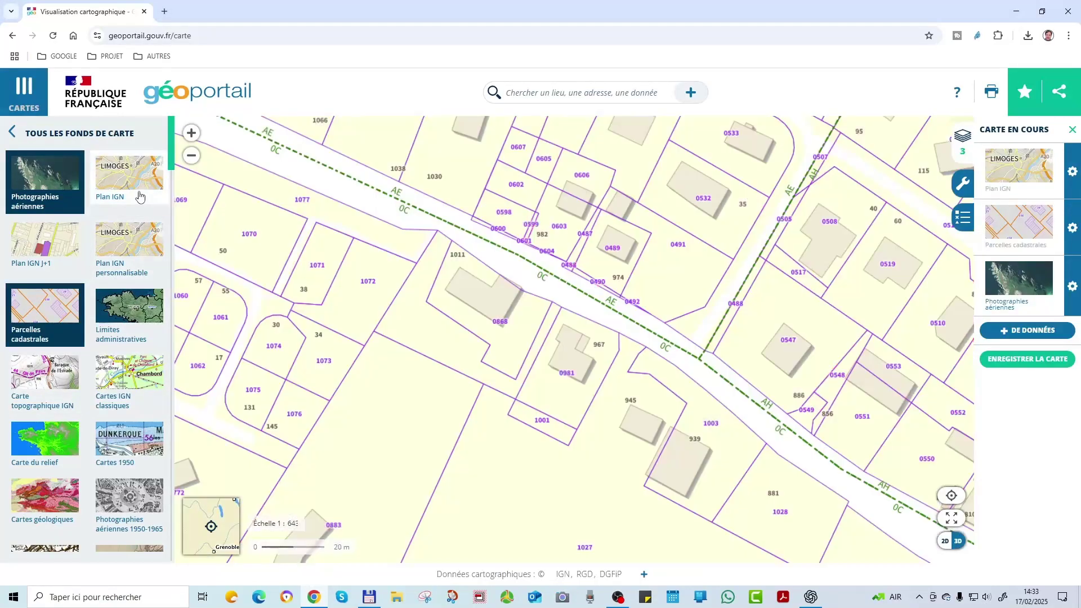
click(140, 195)
Step: Examine the numbered cadastral parcels over the aerial photographs, from the undivided-looking field to plots 0867 and 0868
scroll(457, 326, up, 1)
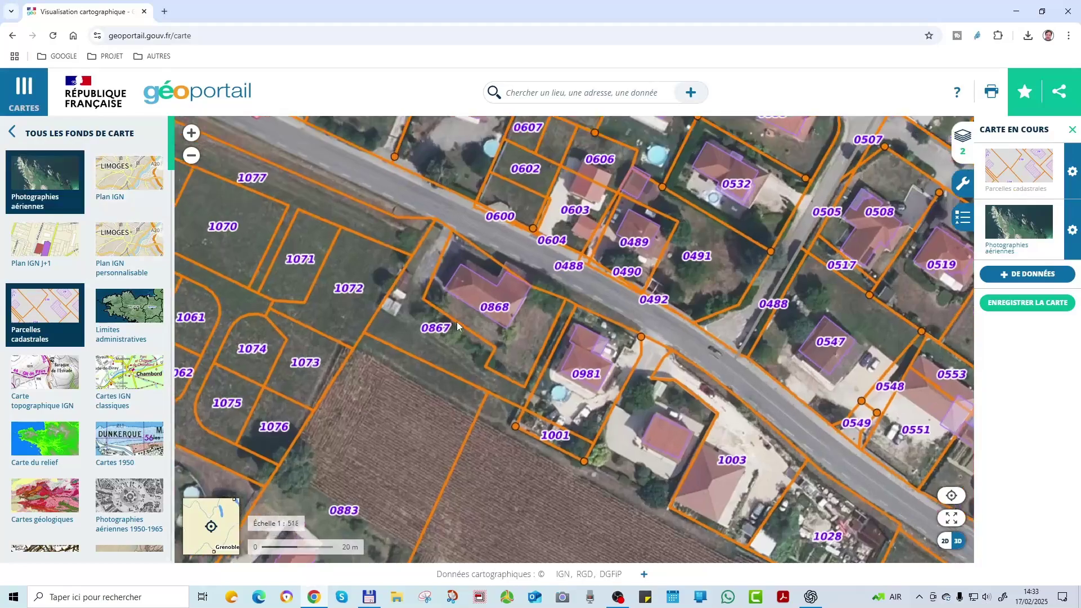
scroll(457, 326, up, 2)
scroll(662, 324, down, 3)
scroll(701, 314, up, 1)
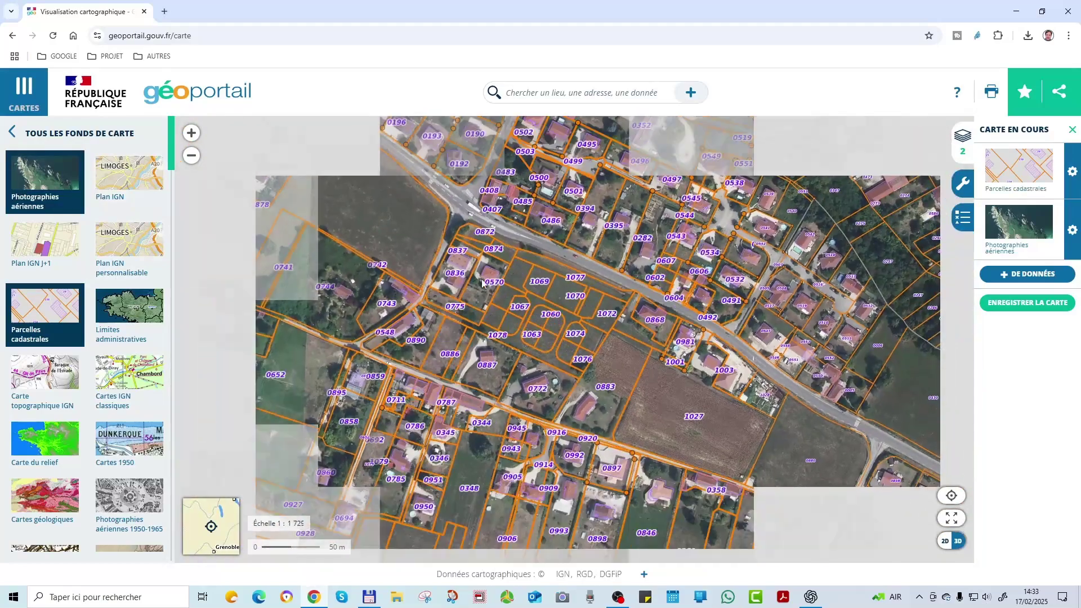
scroll(701, 316, up, 1)
scroll(455, 292, down, 1)
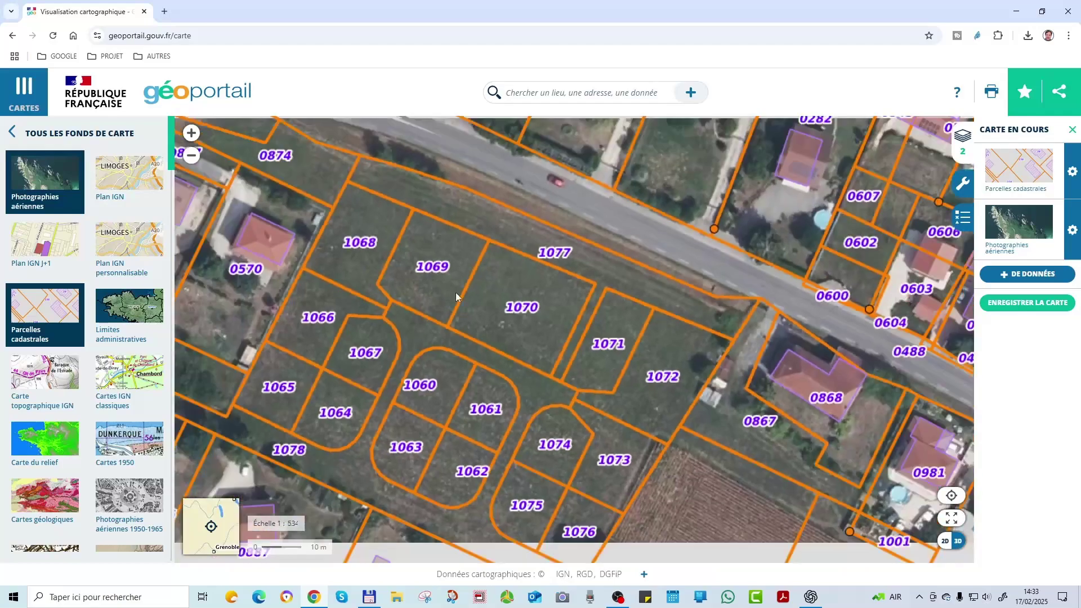
scroll(700, 346, up, 1)
scroll(510, 340, down, 2)
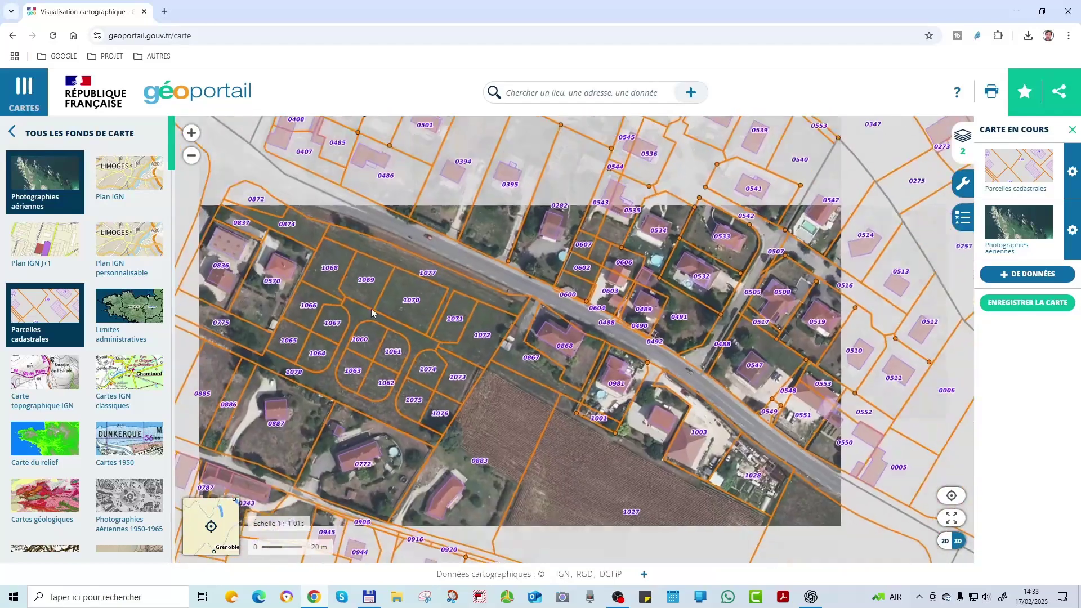
scroll(510, 340, up, 2)
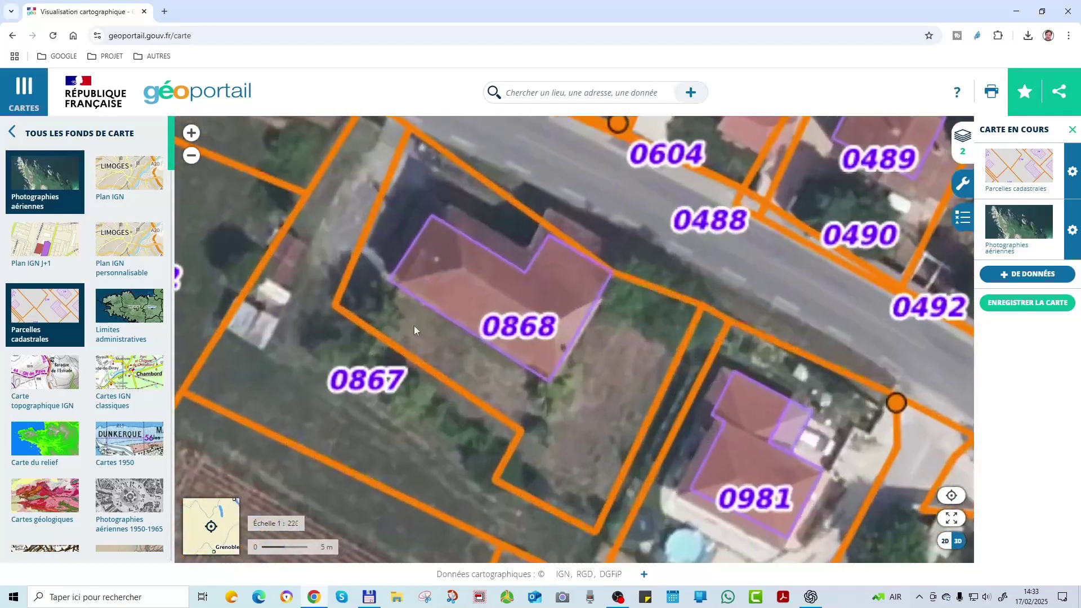
scroll(665, 322, down, 2)
Step: Remove the Parcelles cadastrales layer and inspect the bare field beside the main road on the aerial photographs
click(54, 315)
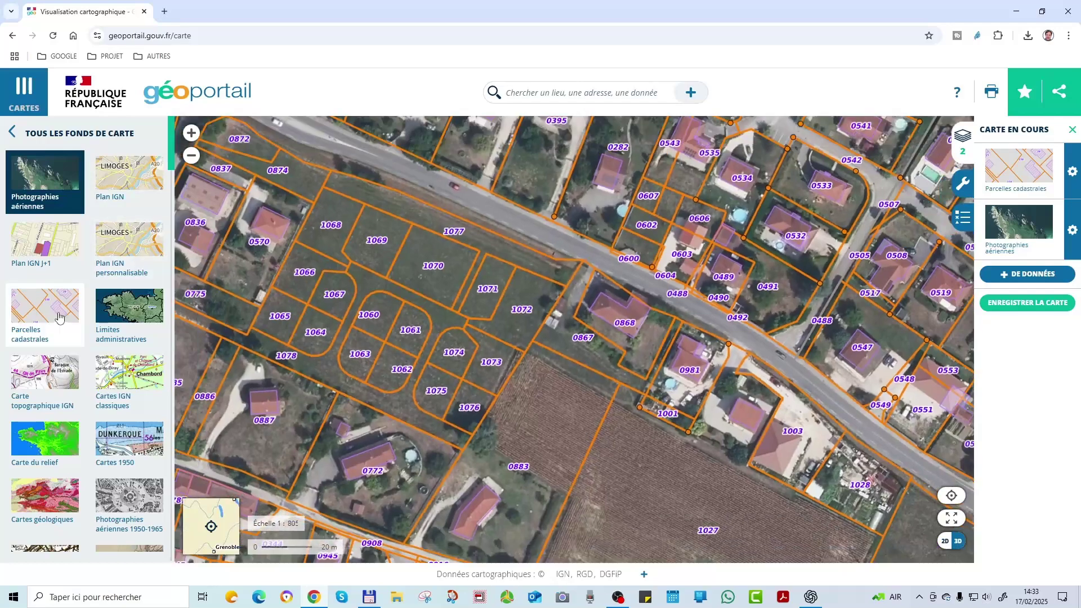
scroll(522, 359, down, 1)
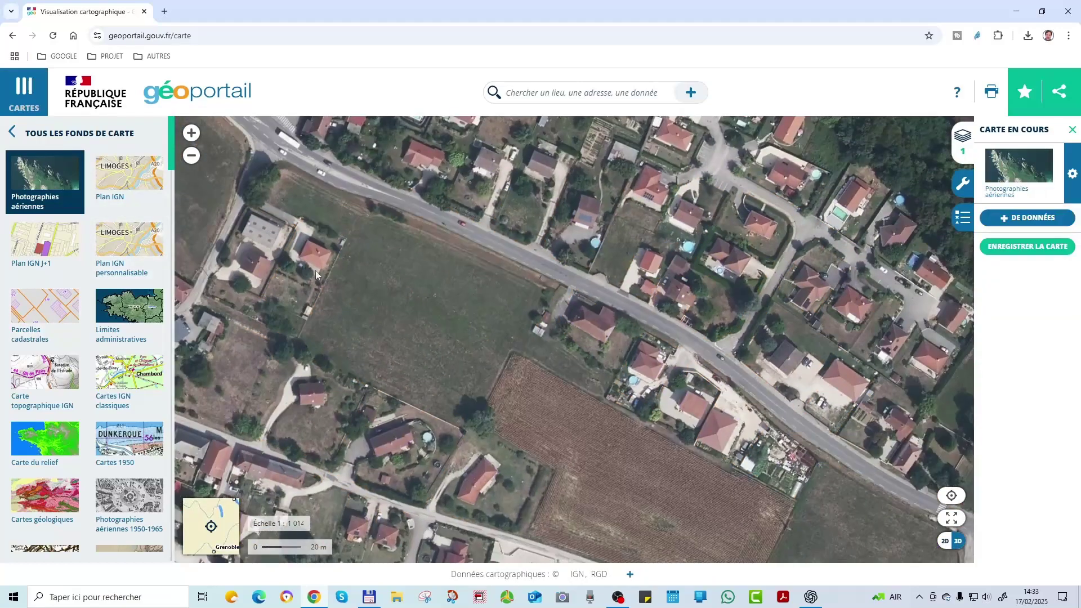
scroll(295, 253, up, 1)
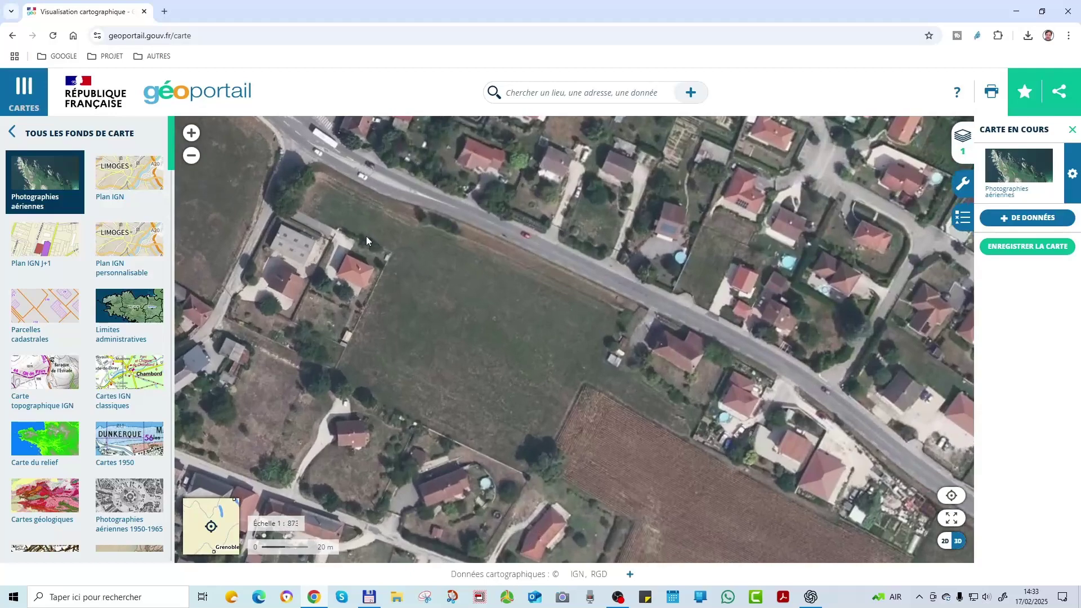
scroll(420, 341, up, 2)
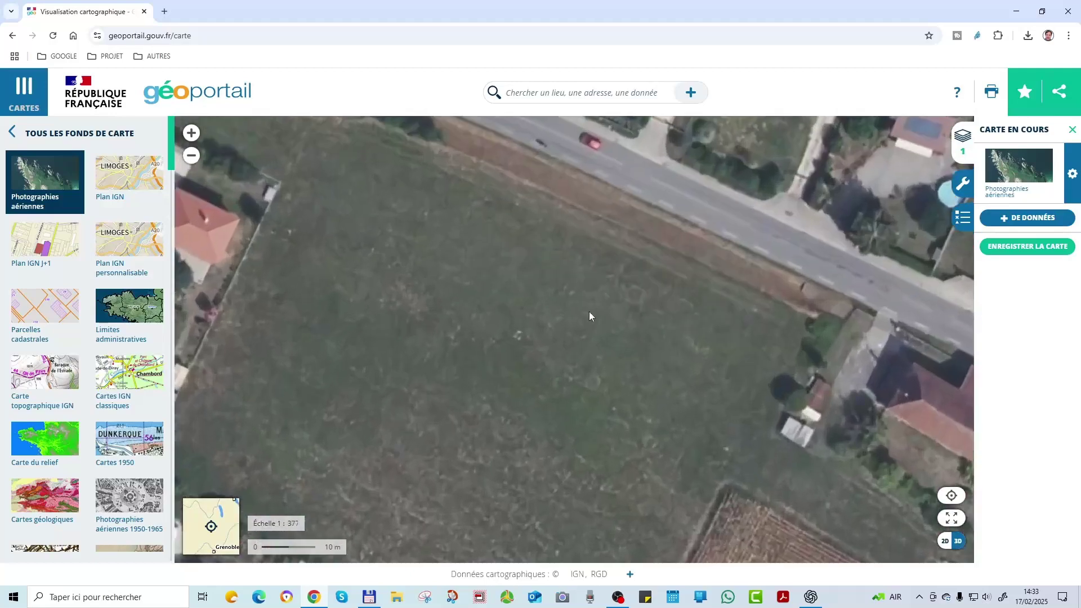
scroll(735, 334, down, 2)
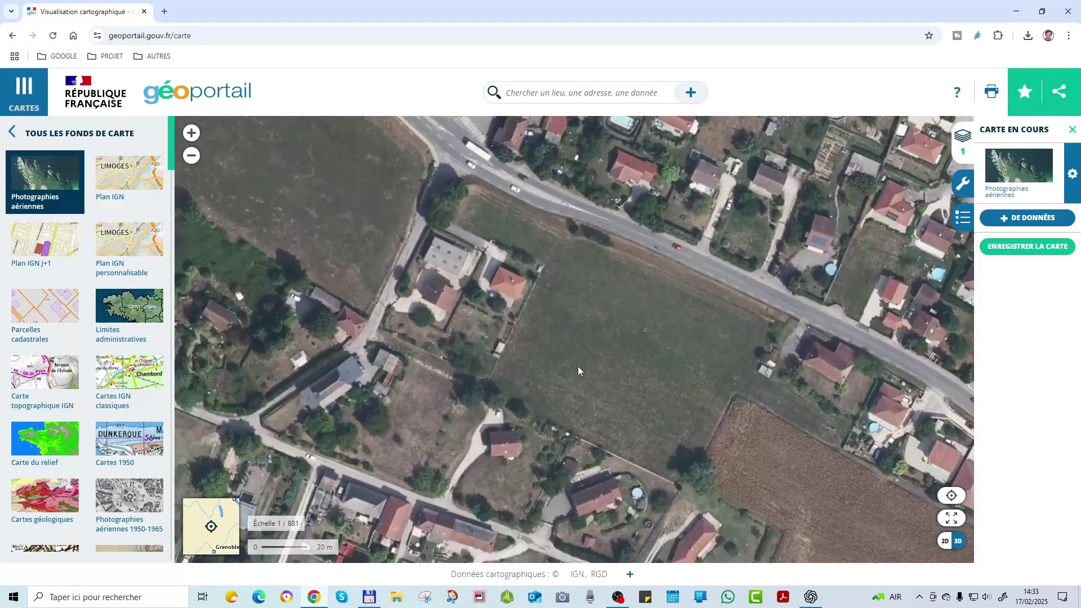
Step: Overlay Plan IGN J+1 on the aerial photographs and remove it again, twice, to compare the streets with the imagery
click(62, 260)
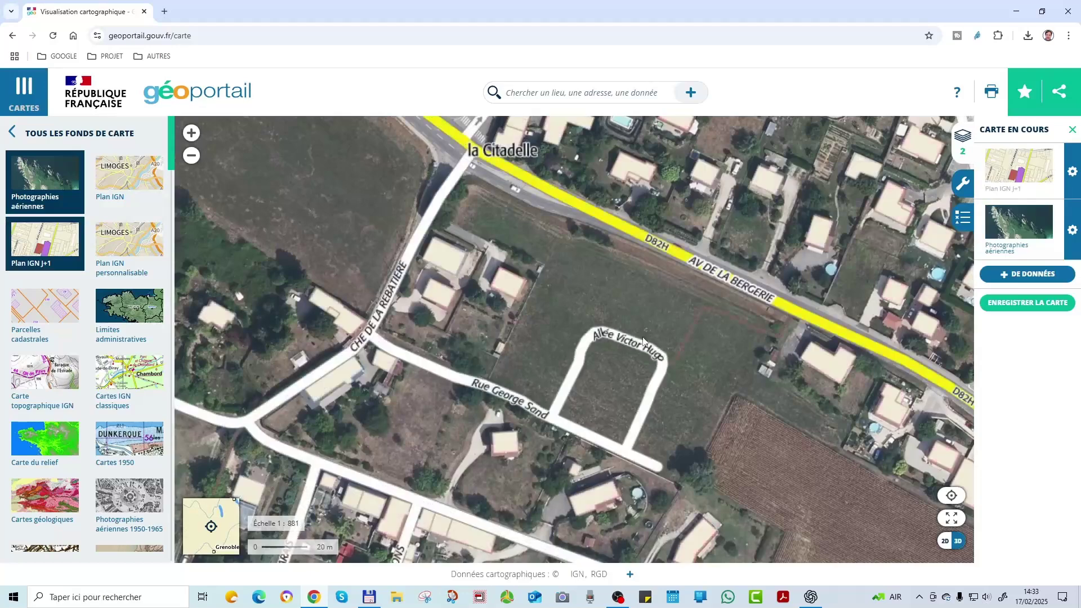
click(47, 253)
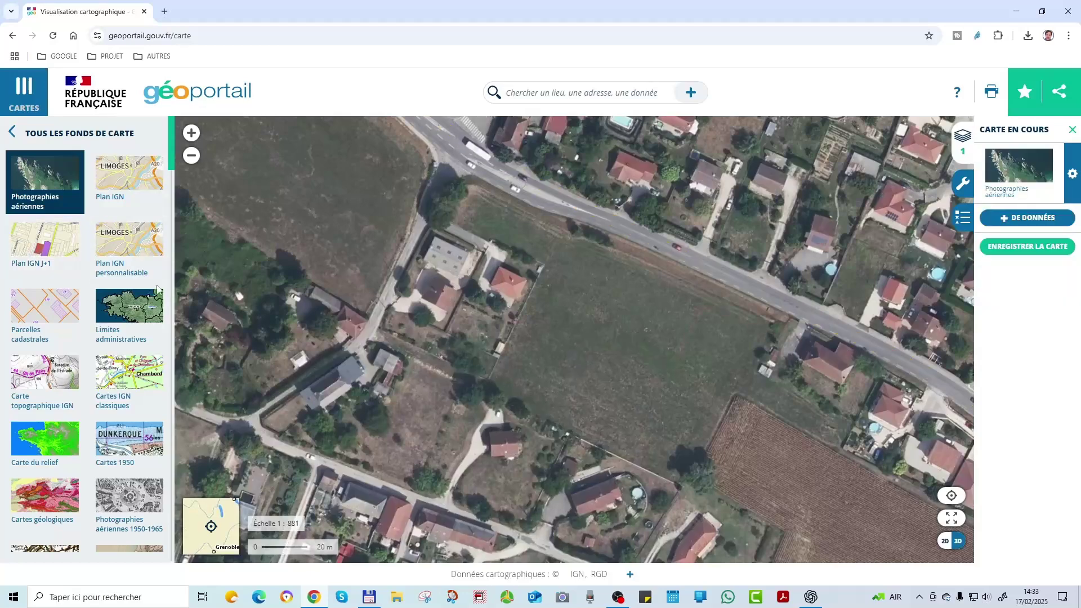
click(45, 256)
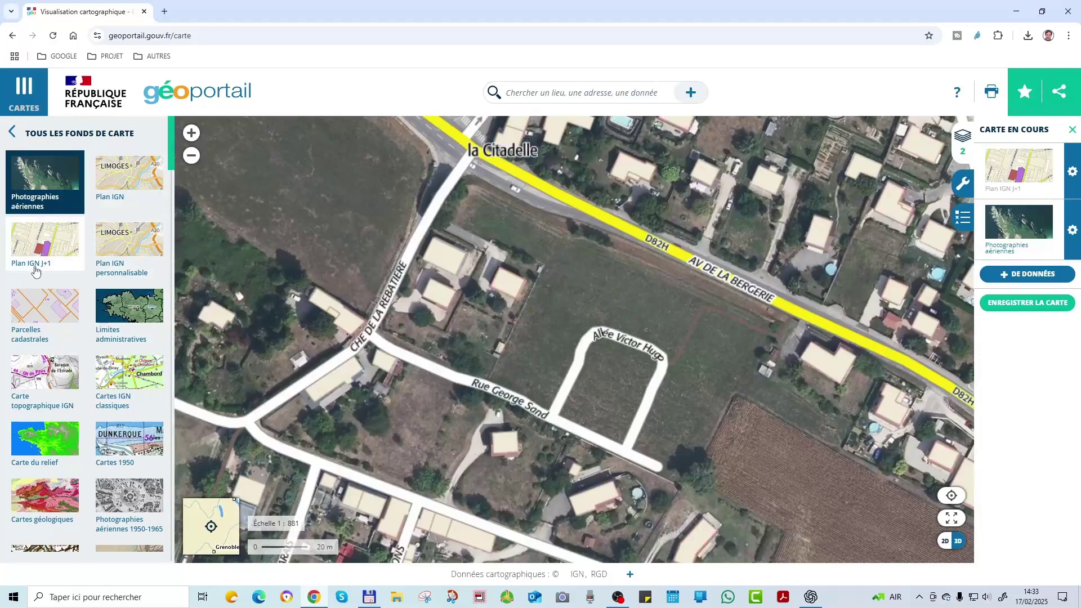
click(39, 255)
Step: Overlay Plan IGN and Plan IGN J+1 in turn on the aerial photographs, removing each one again
click(133, 188)
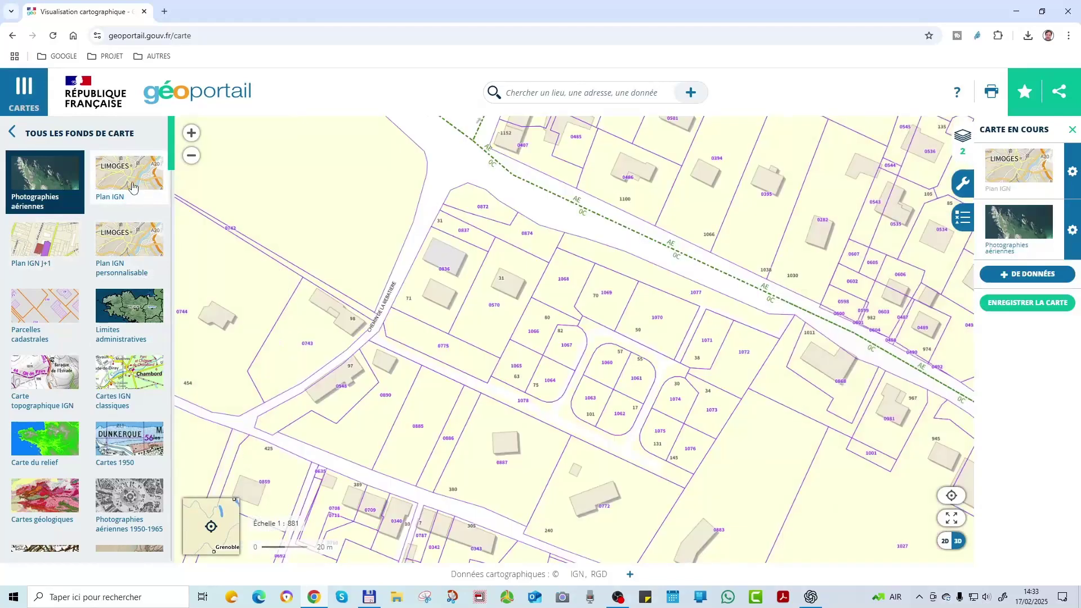
click(133, 188)
click(129, 196)
click(129, 197)
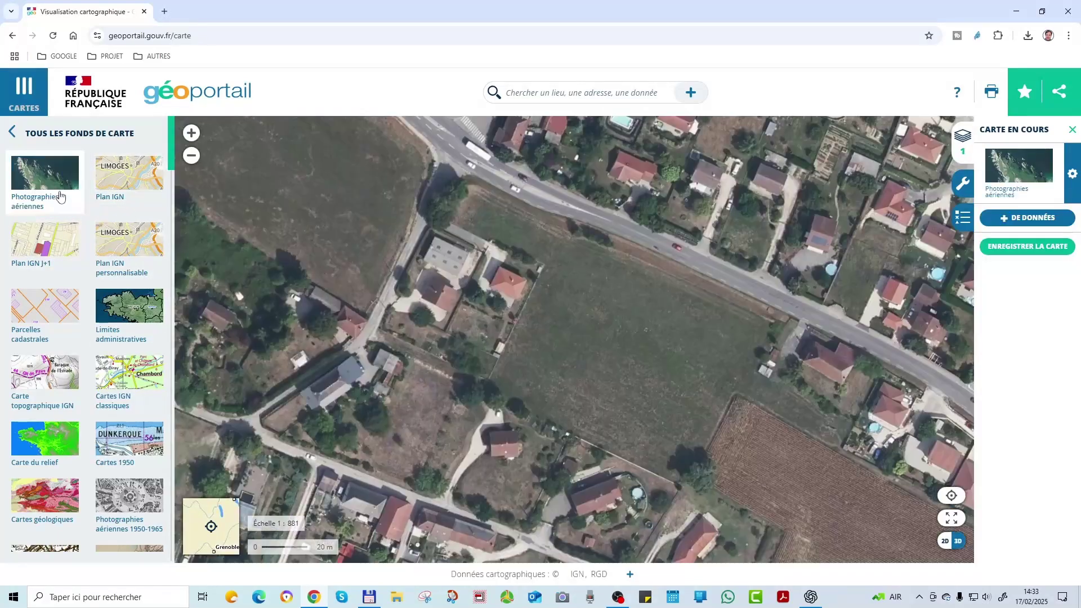
click(39, 256)
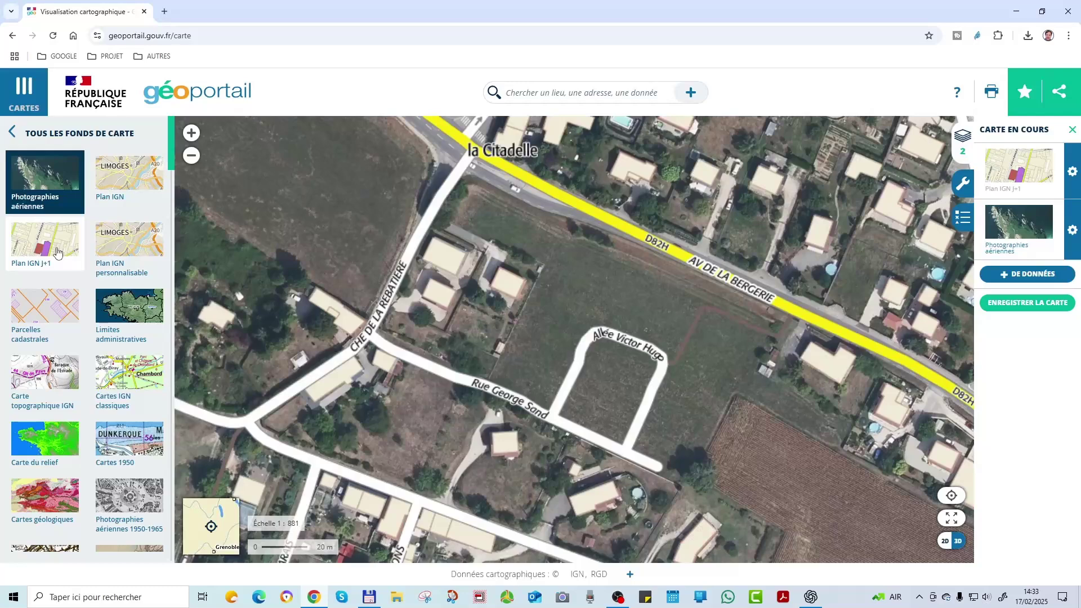
click(58, 251)
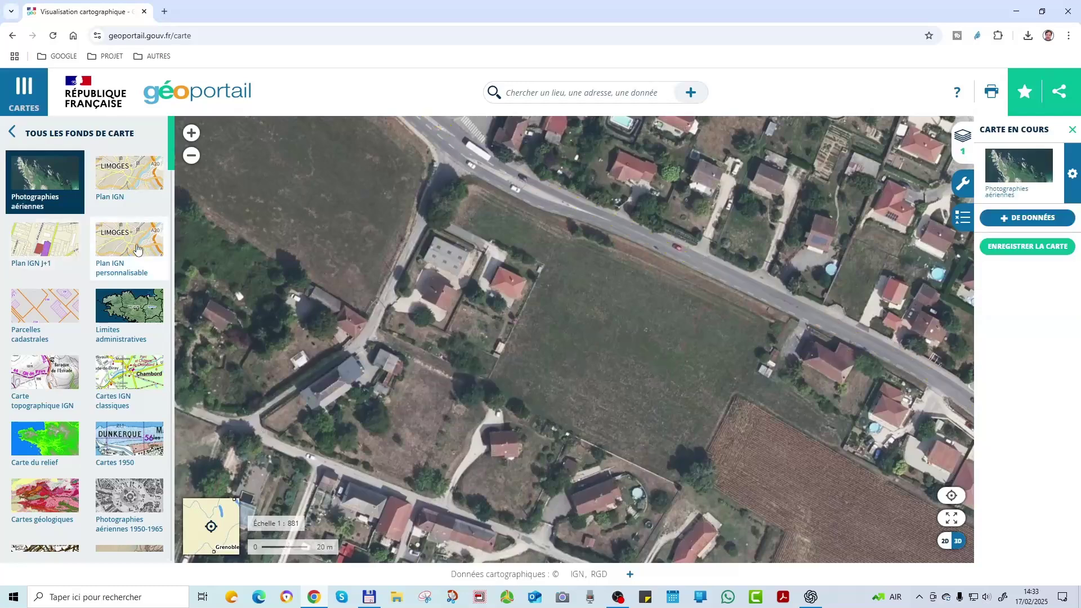
Step: Alternate Plan IGN personnalisable and Plan IGN over the aerial photographs, ending with Plan IGN personnalisable above Plan IGN
click(137, 248)
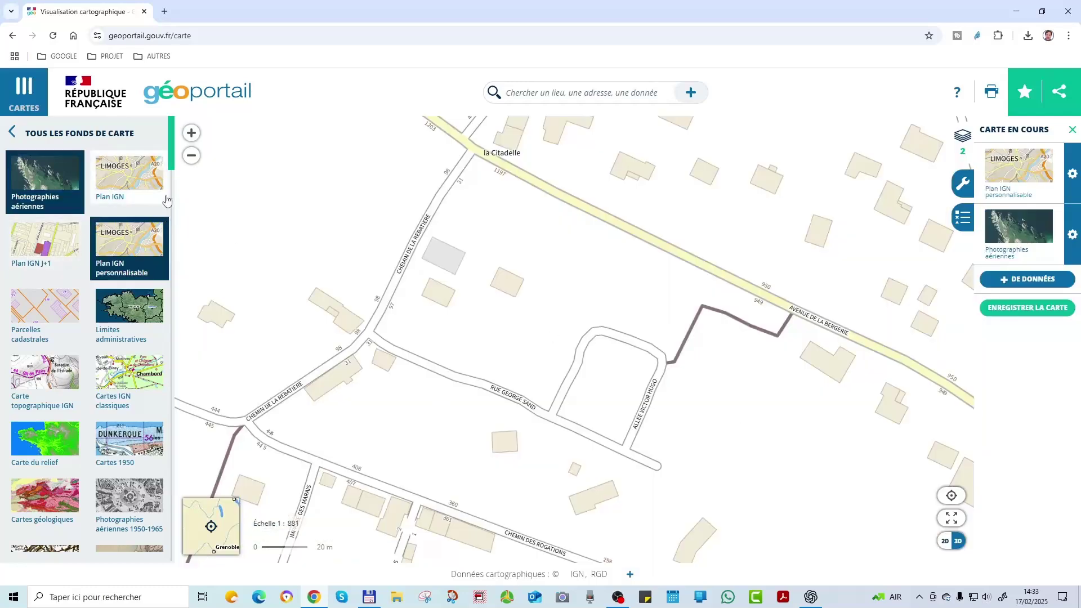
click(141, 192)
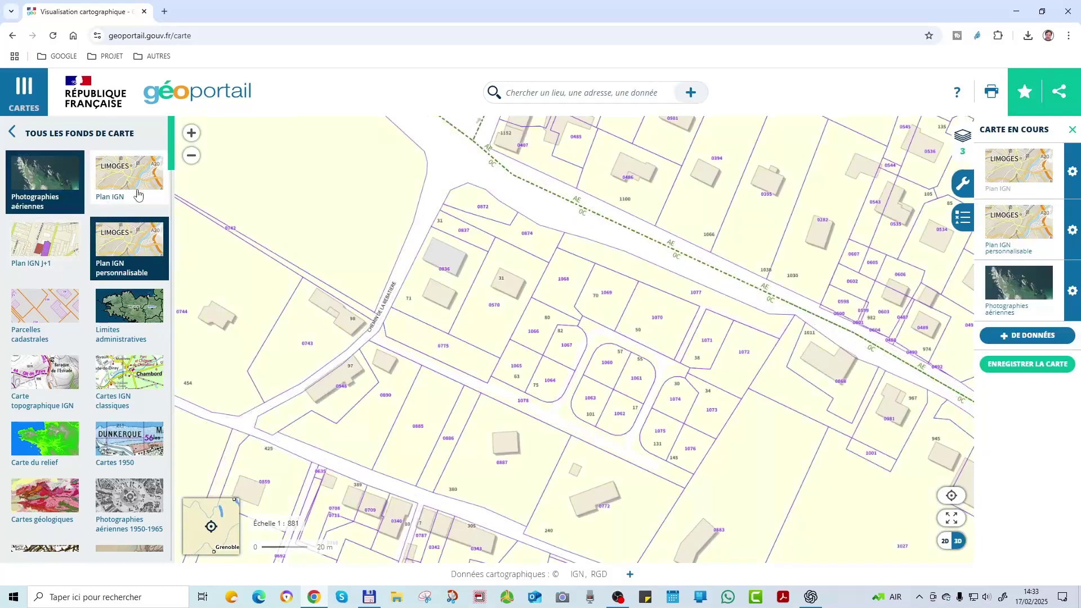
click(133, 239)
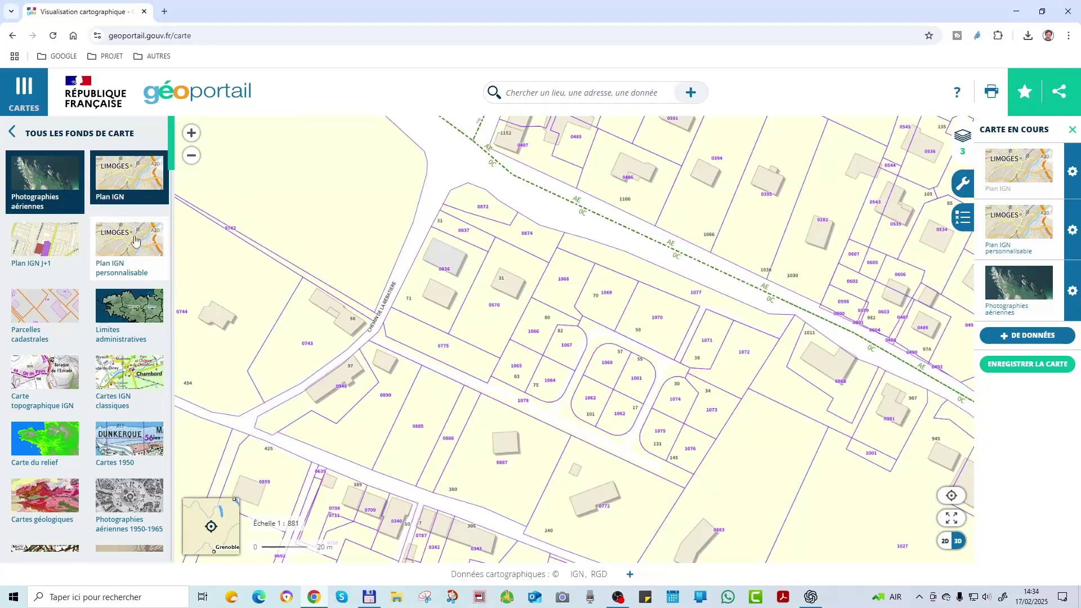
click(108, 241)
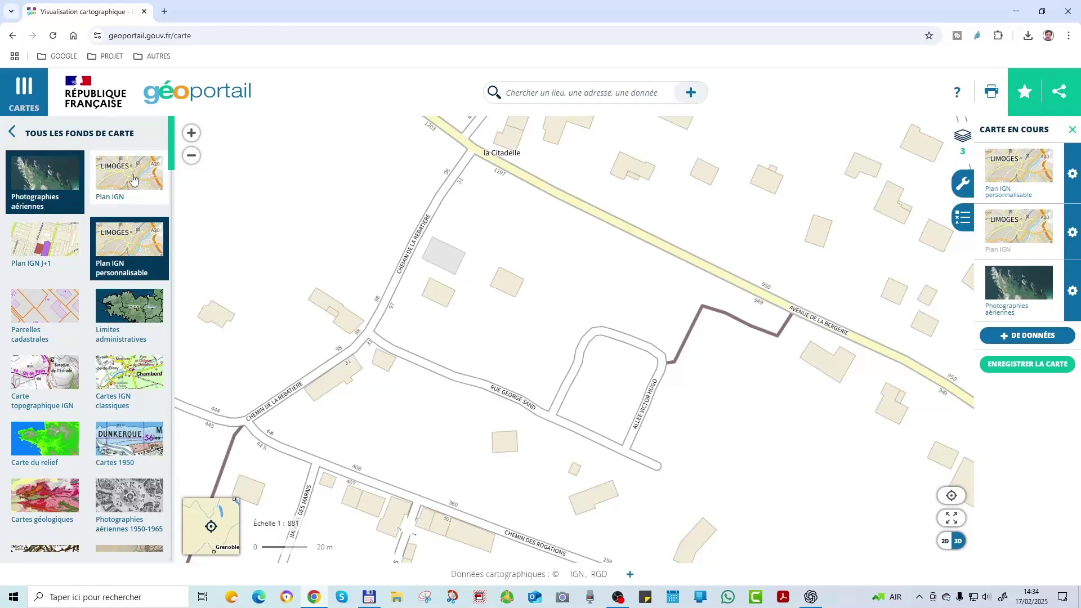
click(117, 196)
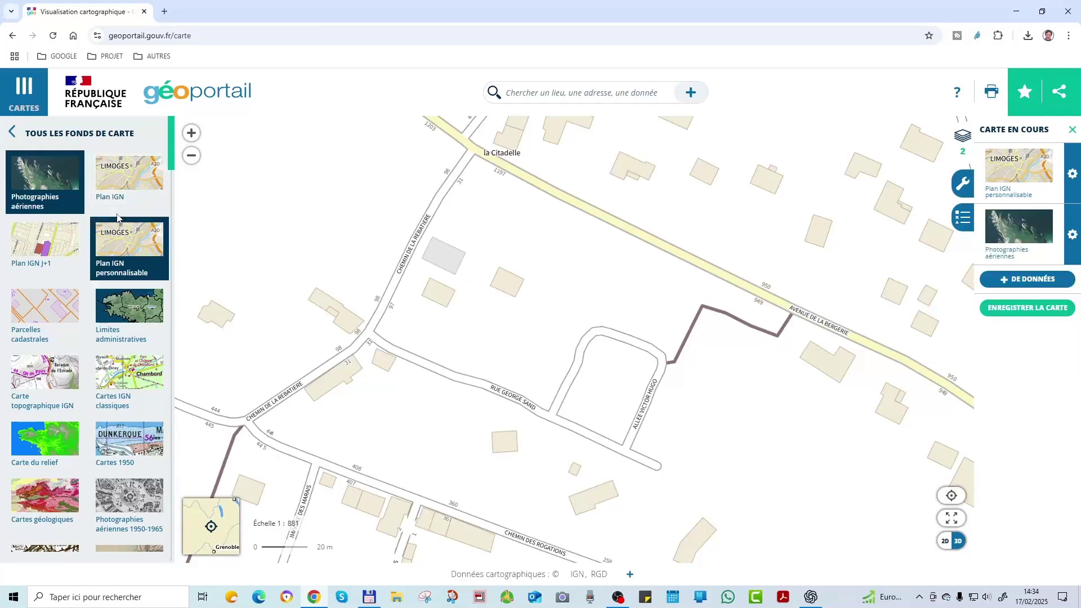
click(132, 258)
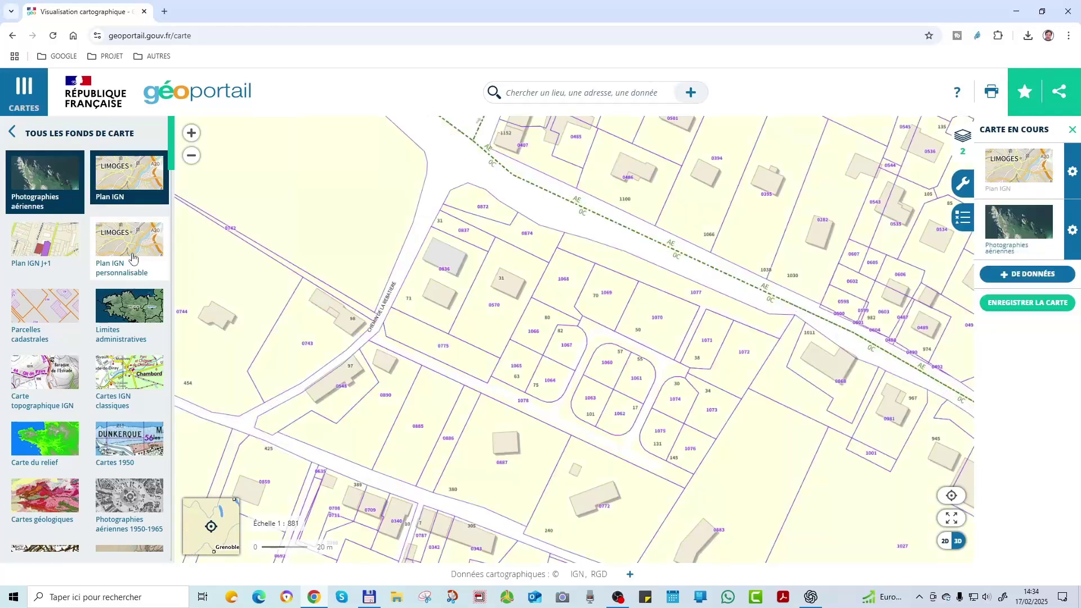
click(98, 272)
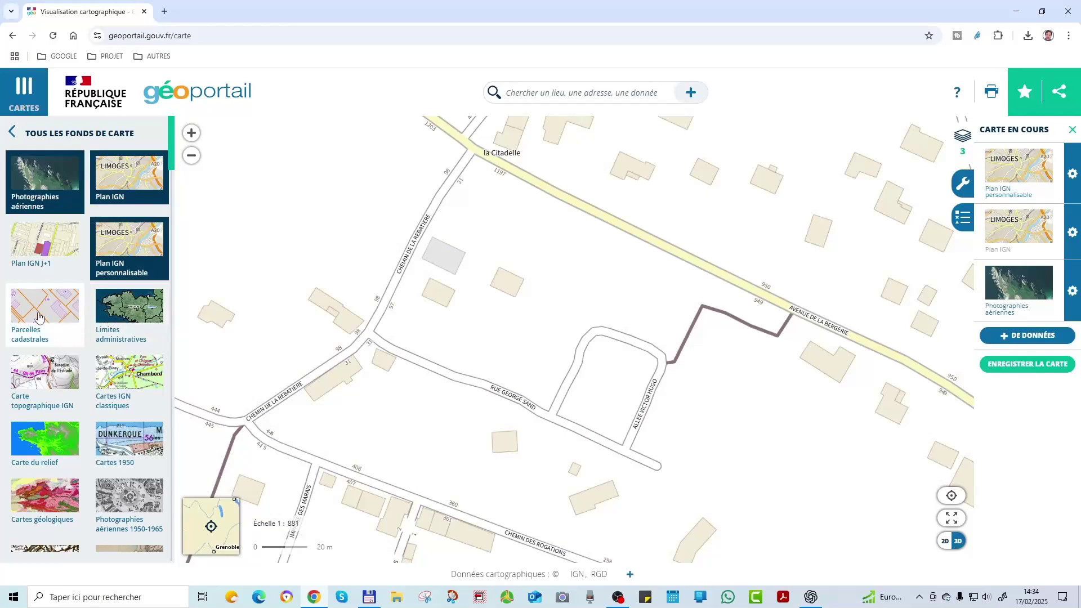
Step: Add the Parcelles cadastrales layer and remove both Plan IGN layers, leaving the parcels directly over the aerial photographs
click(38, 317)
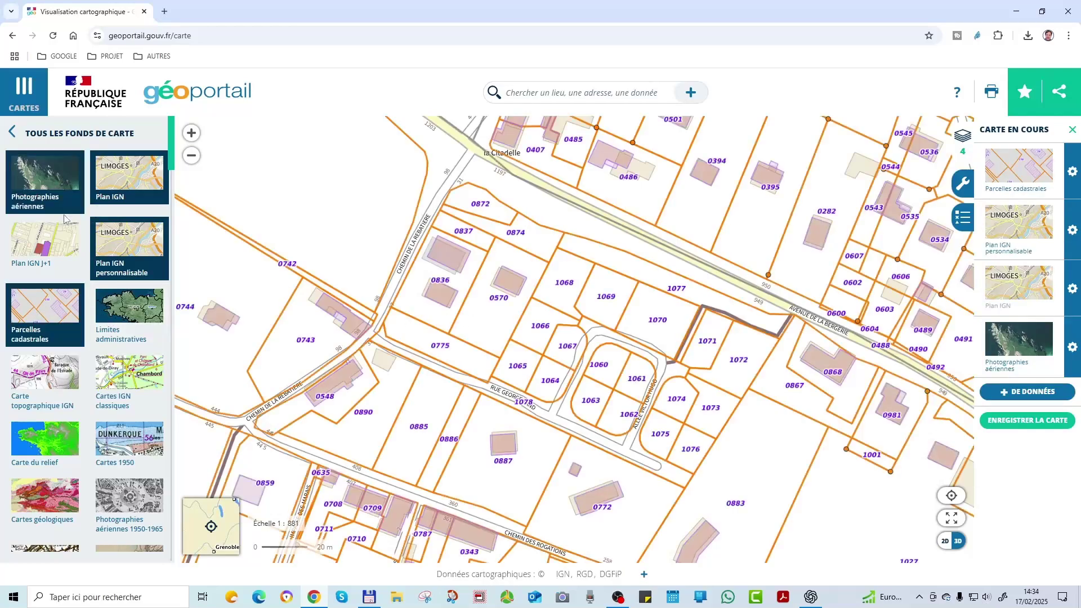
click(130, 262)
click(128, 180)
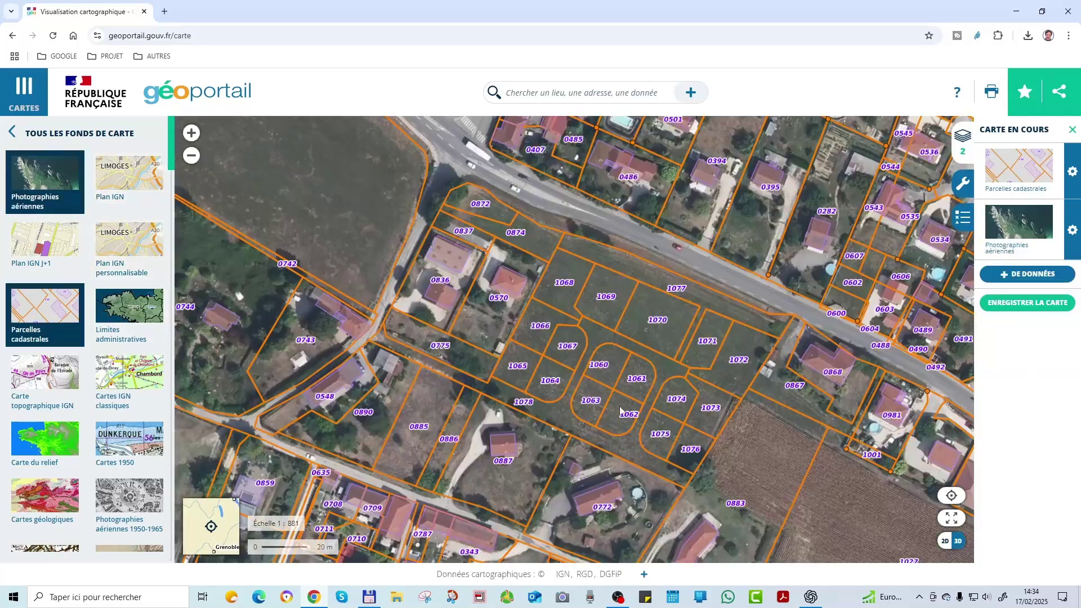
Step: Add Plan IGN personnalisable, and remove and re-add Parcelles cadastrales so the parcels lie above the plan
click(120, 264)
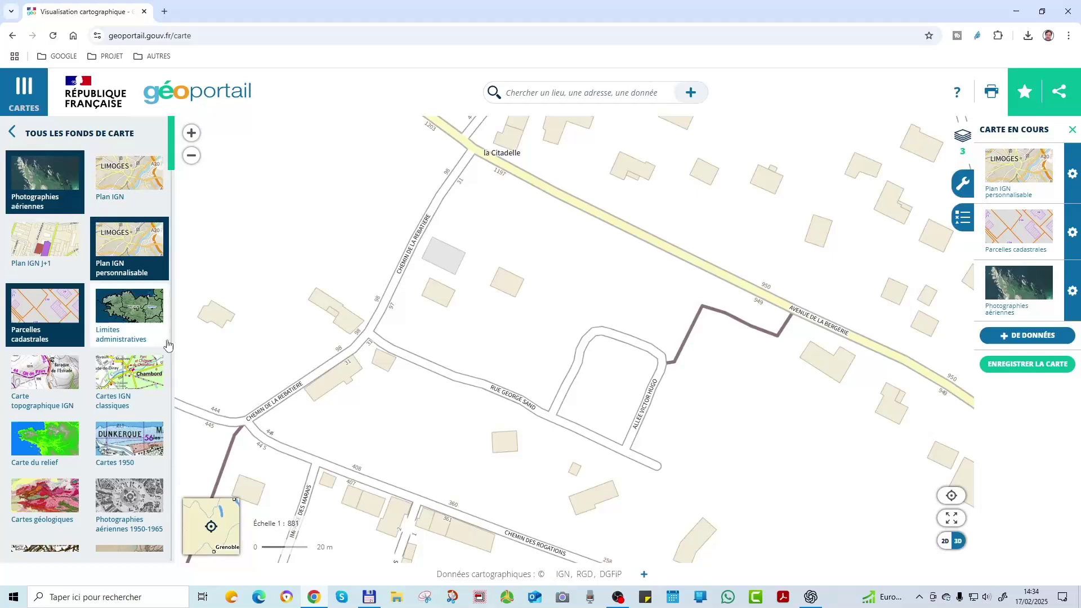
click(53, 321)
click(53, 320)
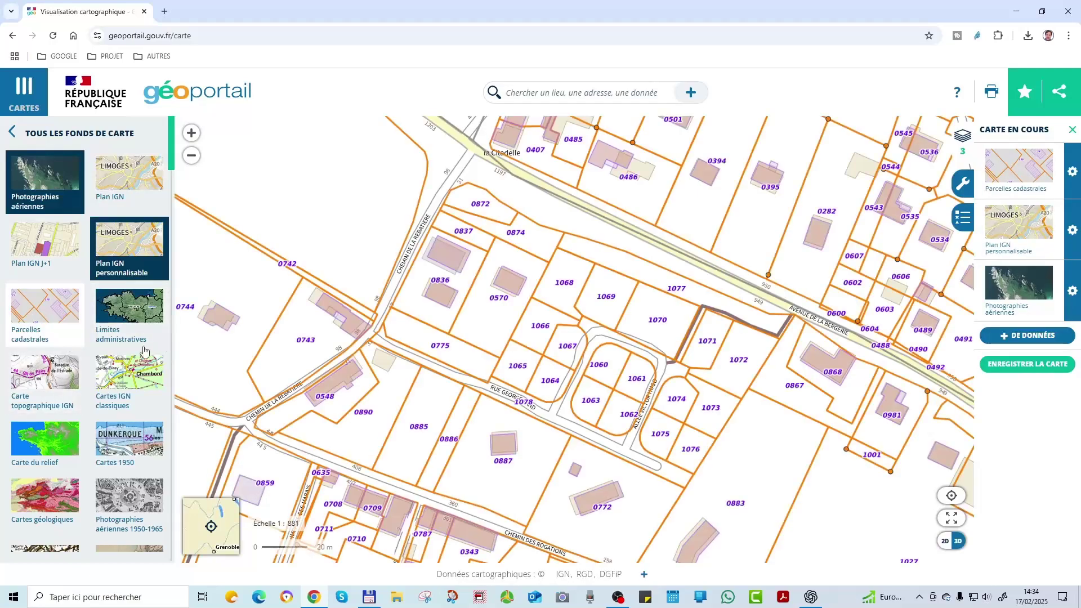
Step: Examine the cadastral parcel boundaries and numbers over the plan around Allée Victor Hugo and Rue George Sand at several scales
scroll(660, 388, up, 1)
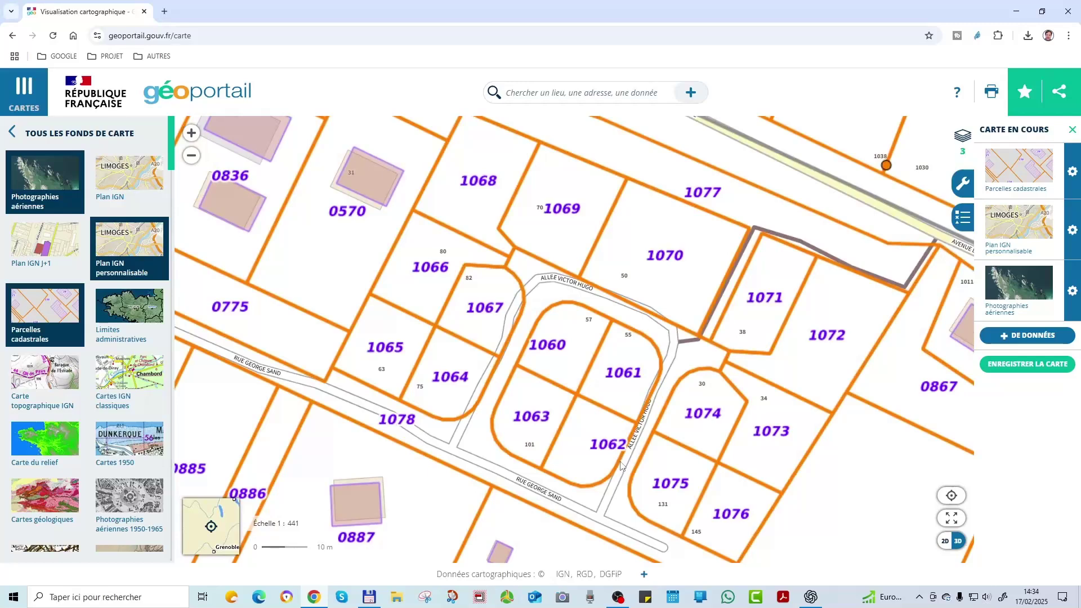
scroll(615, 466, down, 1)
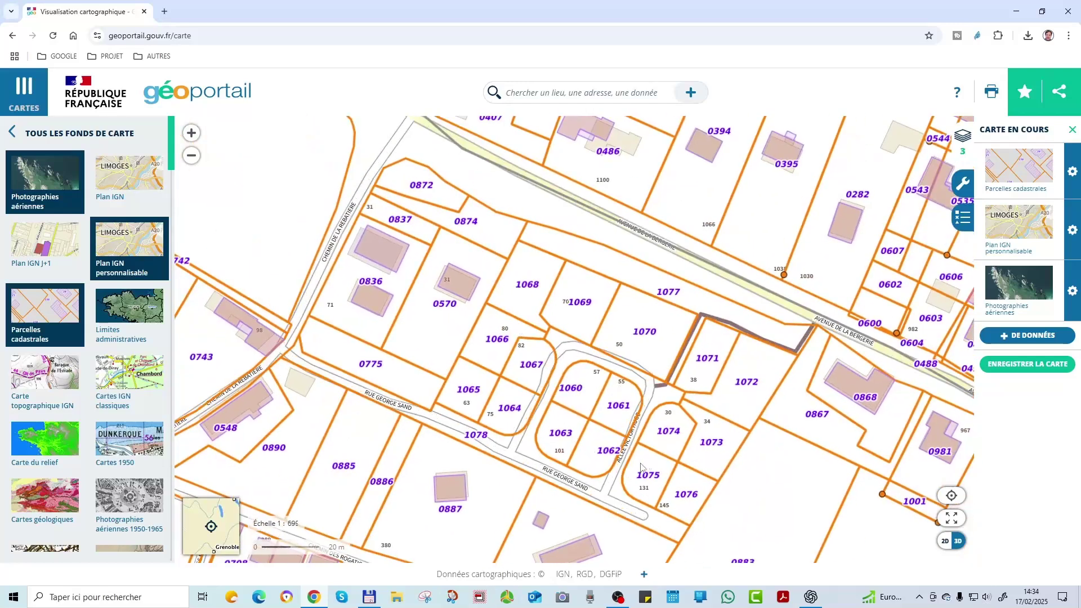
scroll(641, 467, up, 1)
scroll(682, 354, down, 1)
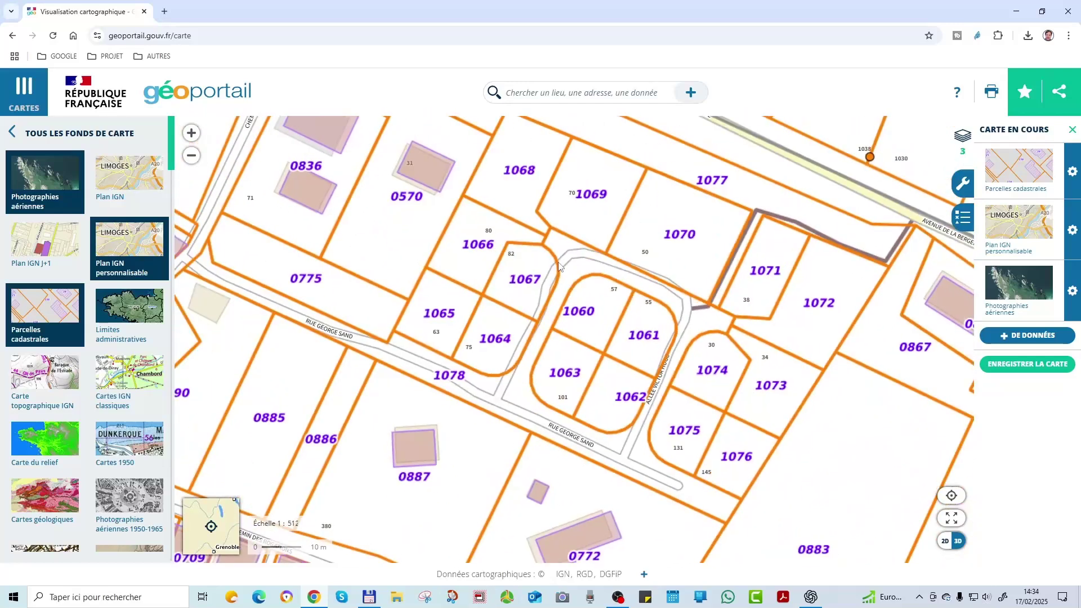
scroll(580, 282, down, 1)
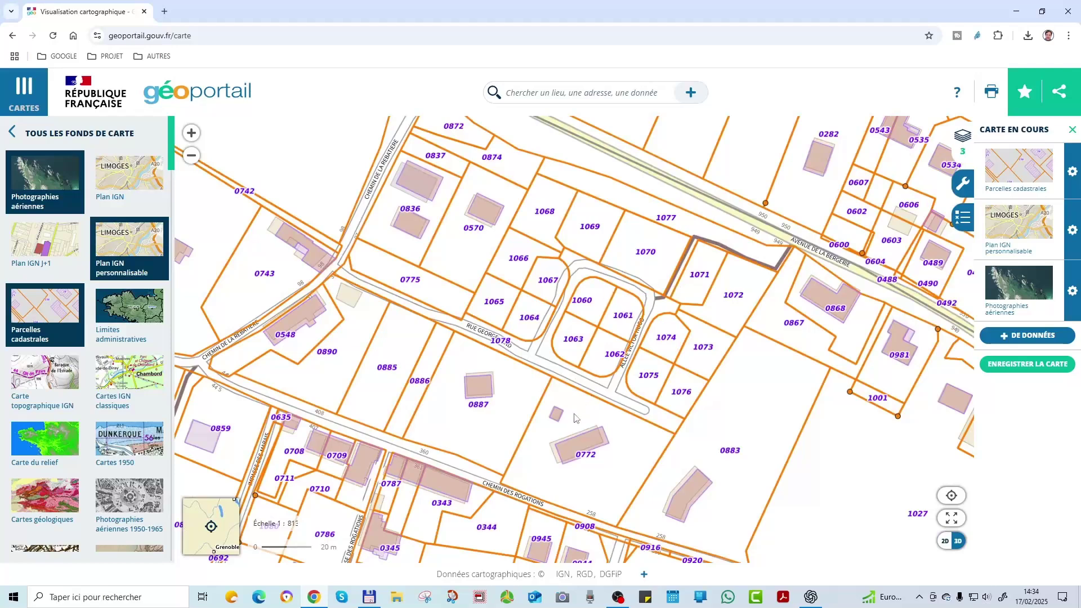
scroll(571, 442, down, 1)
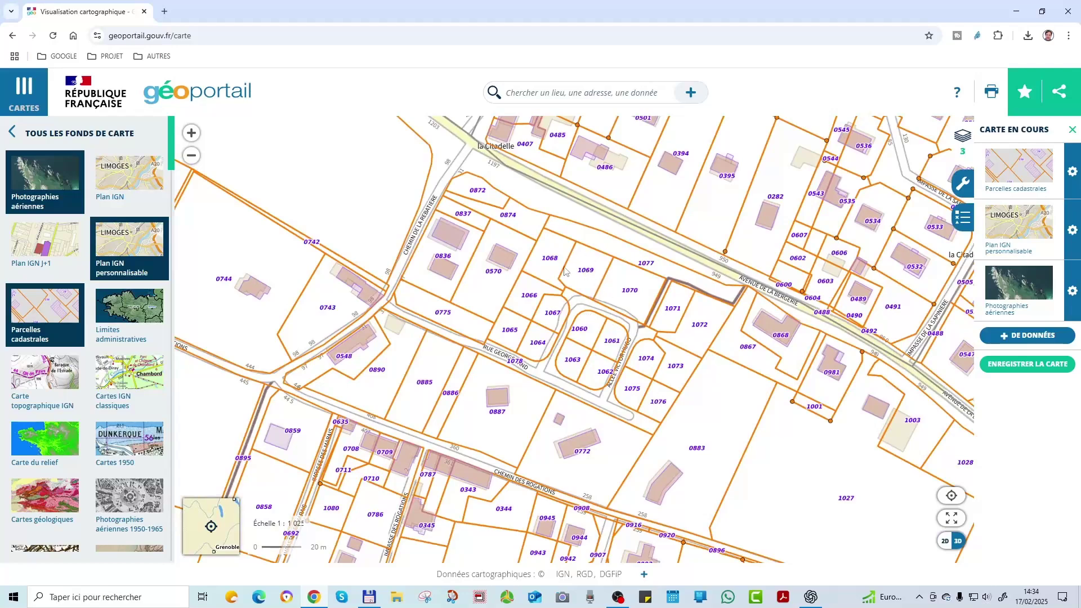
scroll(606, 289, up, 2)
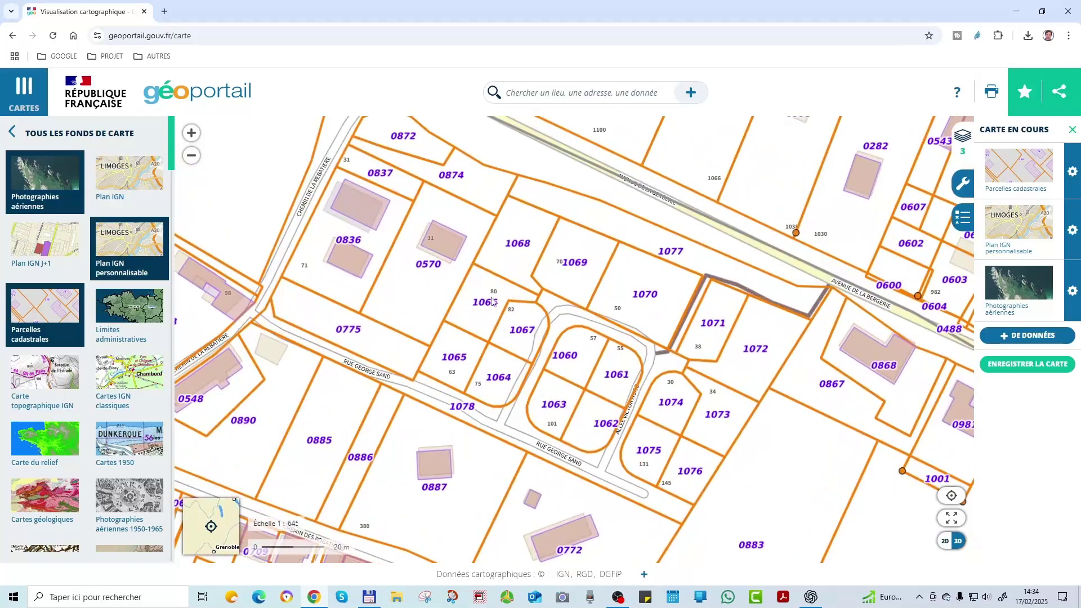
scroll(482, 326, down, 1)
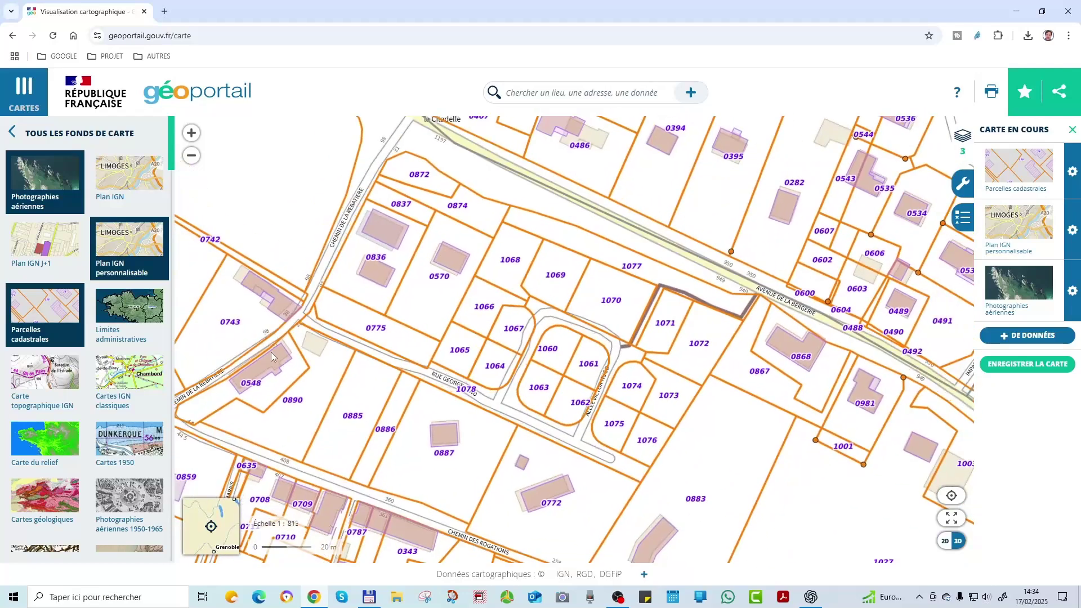
Step: Remove the Parcelles cadastrales and Plan IGN personnalisable layers, leaving only the aerial photographs
click(75, 311)
click(127, 248)
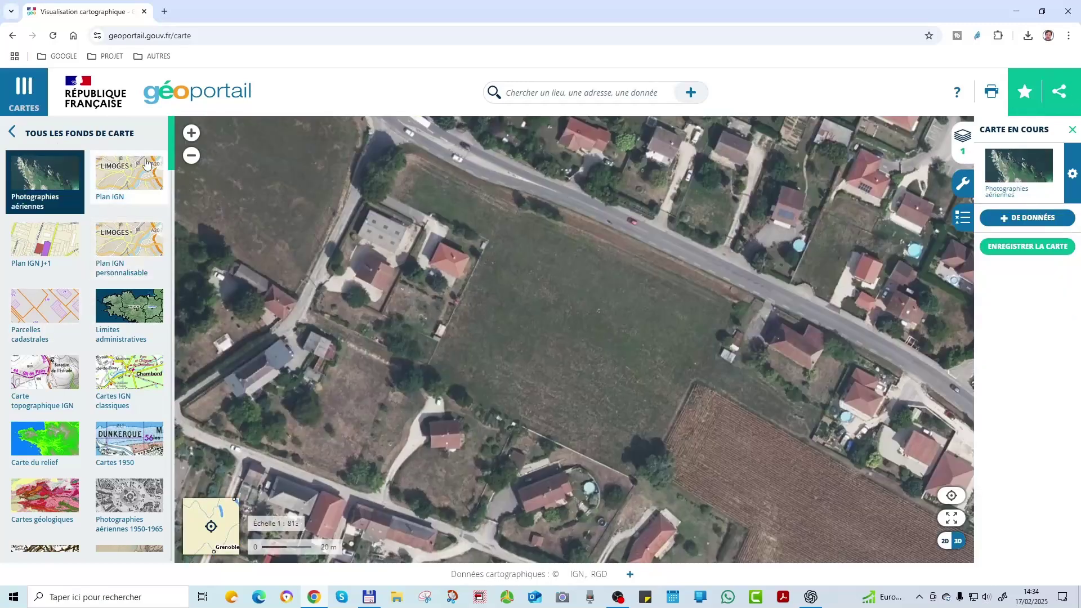
Step: Visit the portal's home page and return to the map of aerial photographs
click(25, 137)
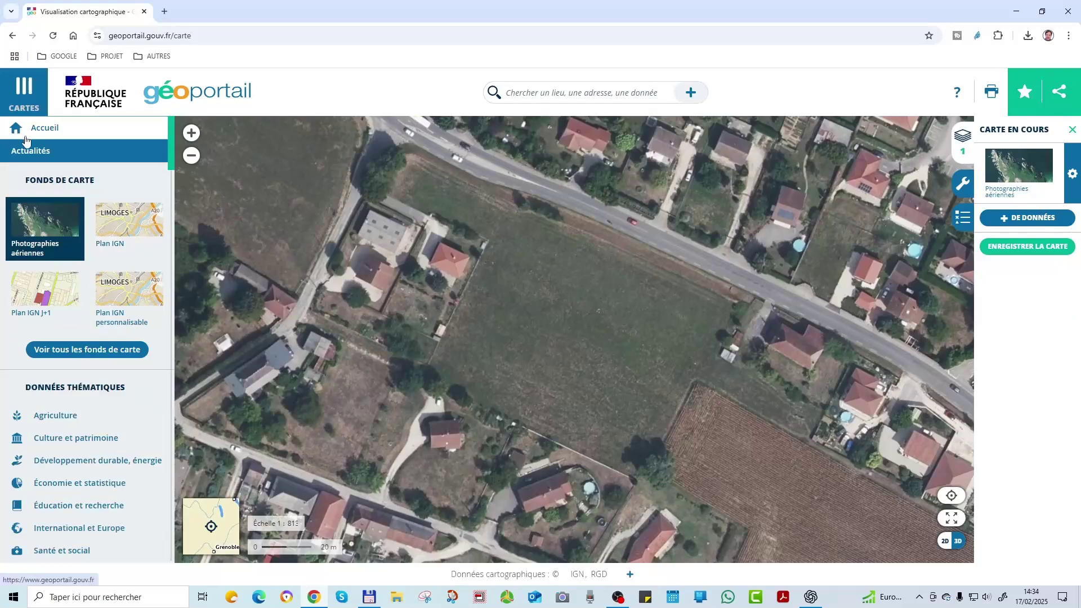
click(32, 127)
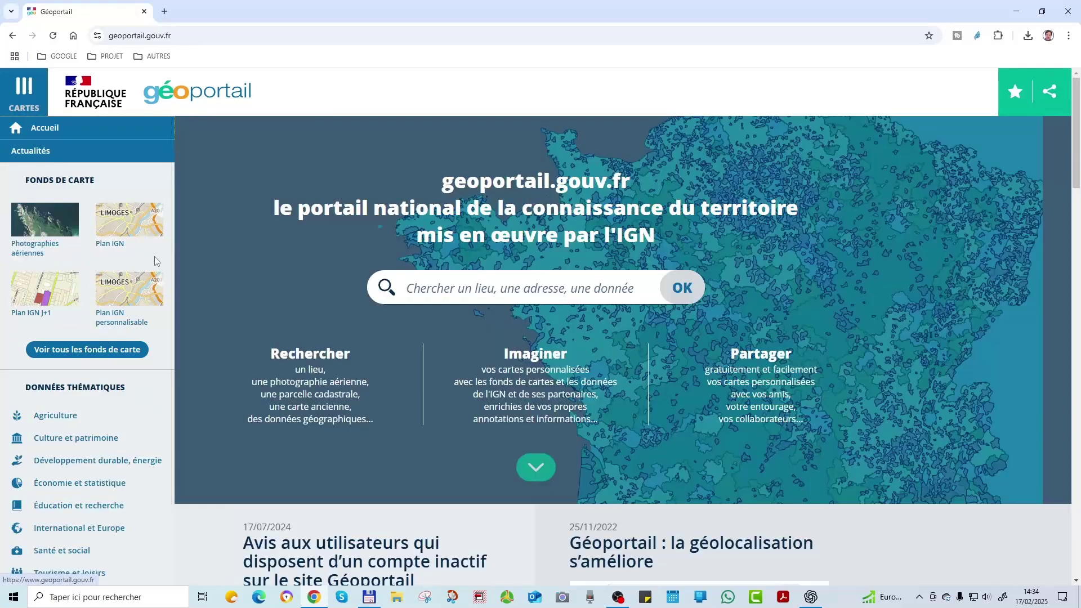
click(10, 40)
click(13, 36)
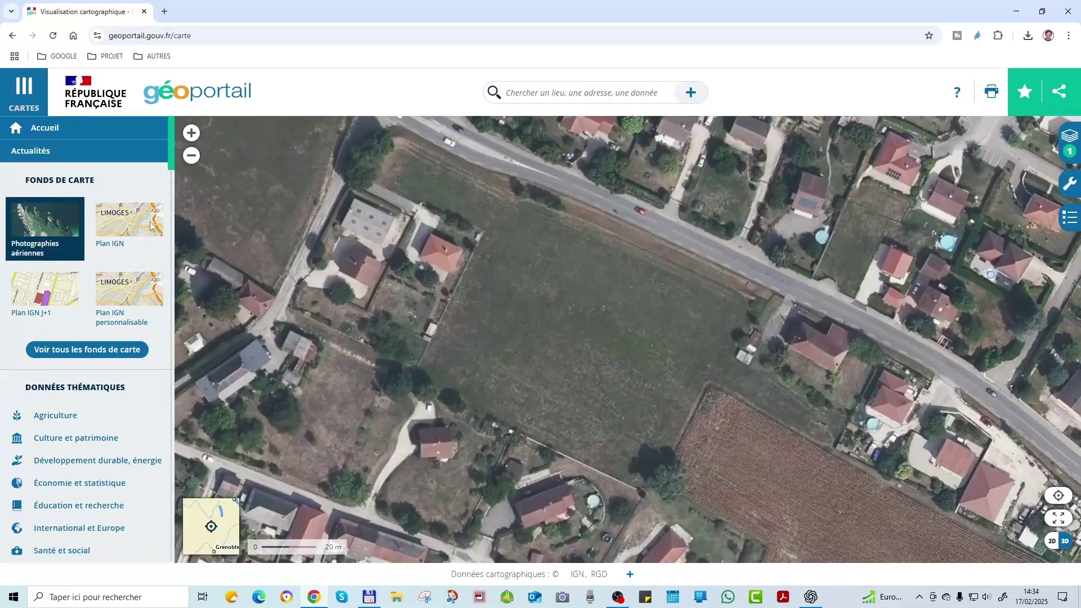
click(12, 37)
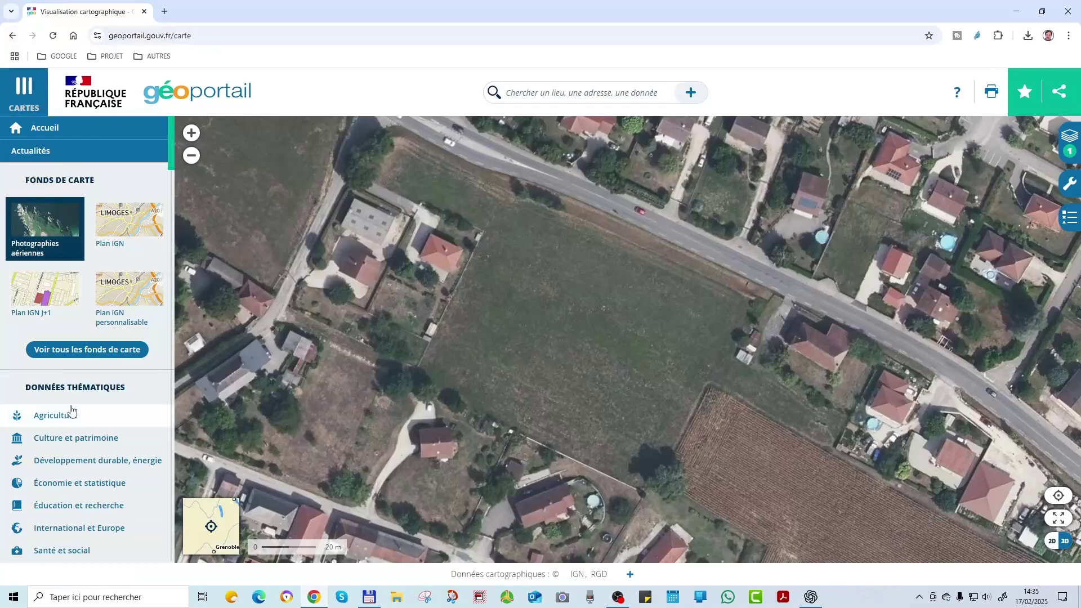
Step: Show all base maps and add Photographies aériennes 1950-1965 over the current aerial photographs
click(88, 350)
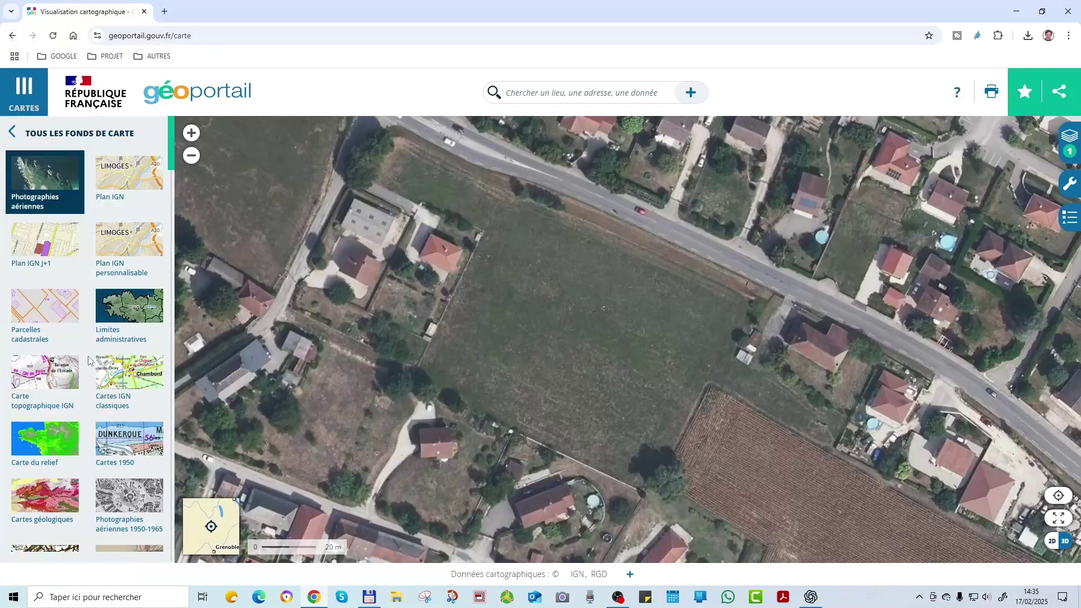
scroll(88, 353, down, 5)
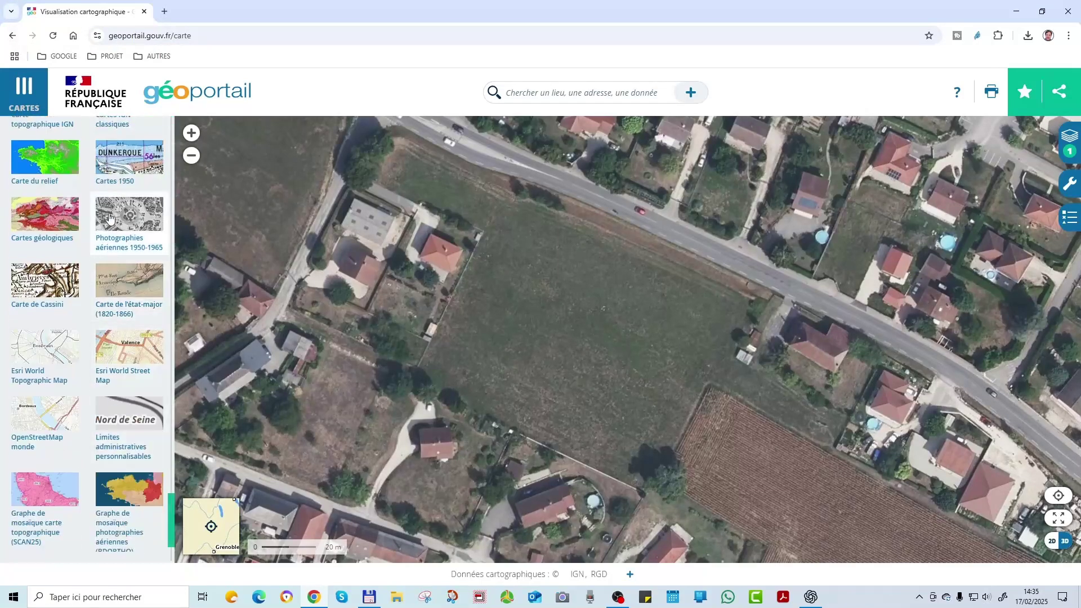
click(130, 222)
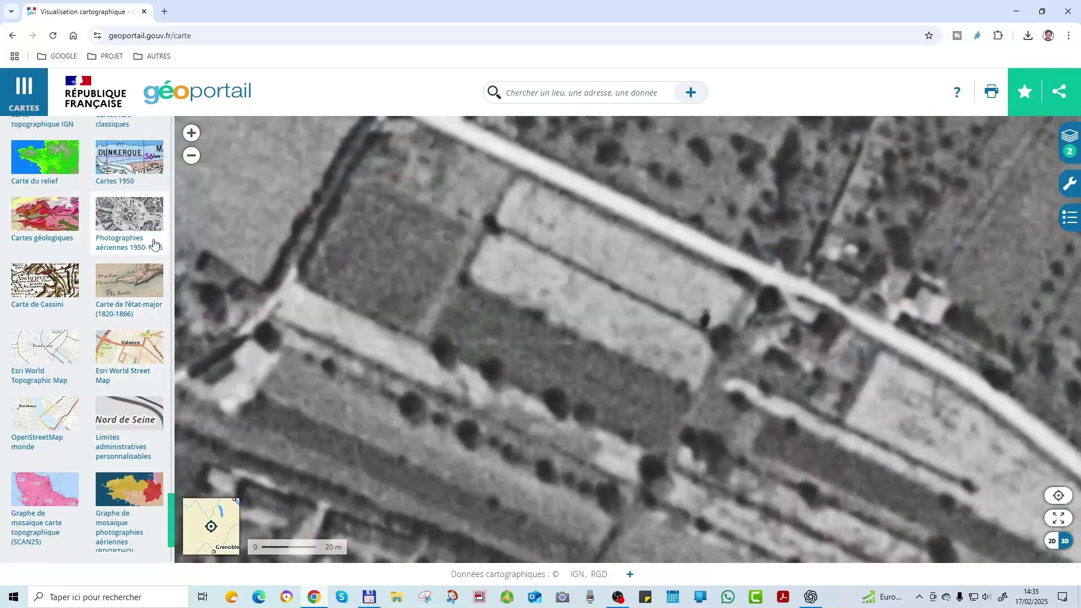
Step: Examine the 1950-1965 aerial photographs of the town and its surrounding fields at several scales
scroll(462, 316, down, 3)
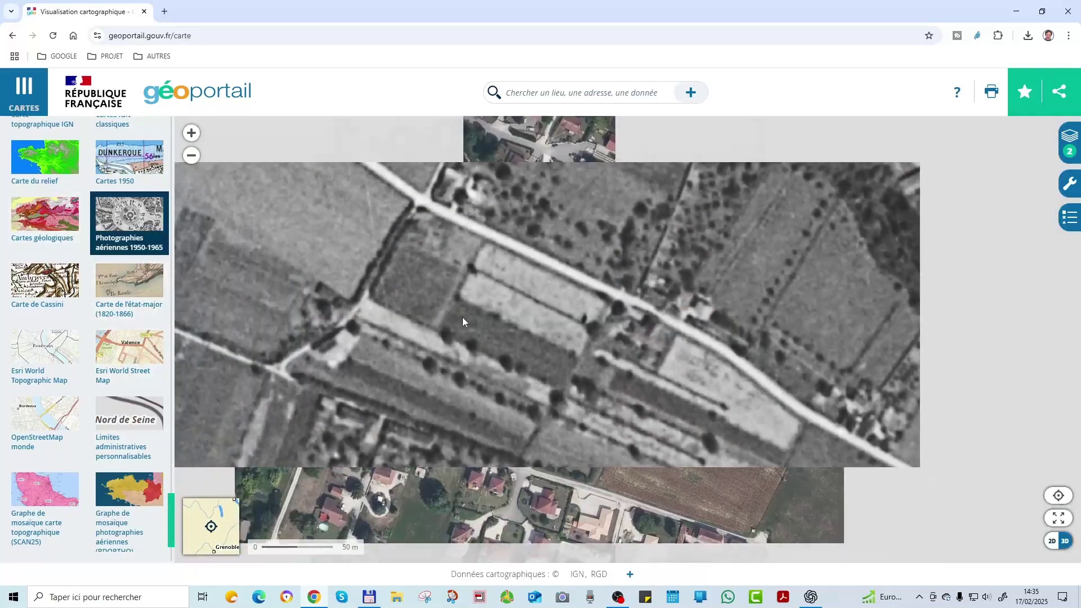
scroll(556, 354, down, 2)
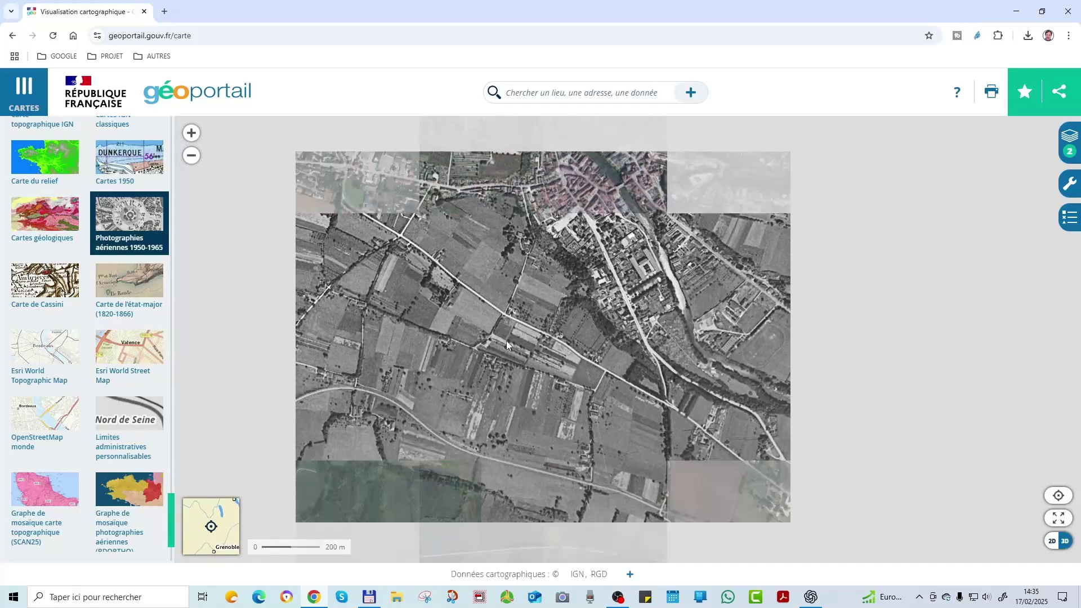
scroll(506, 346, up, 2)
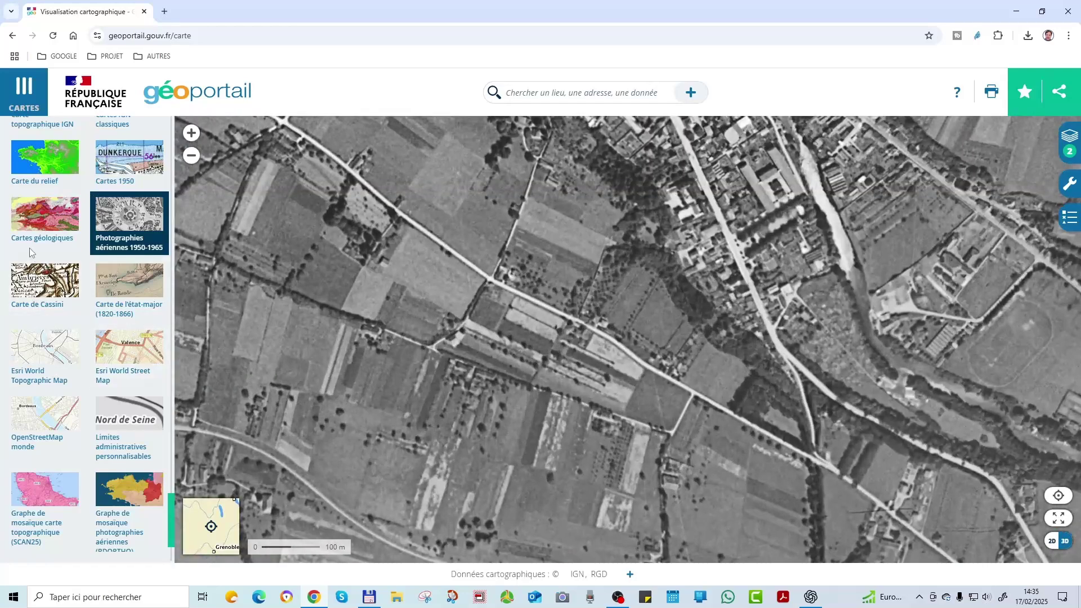
scroll(556, 379, down, 1)
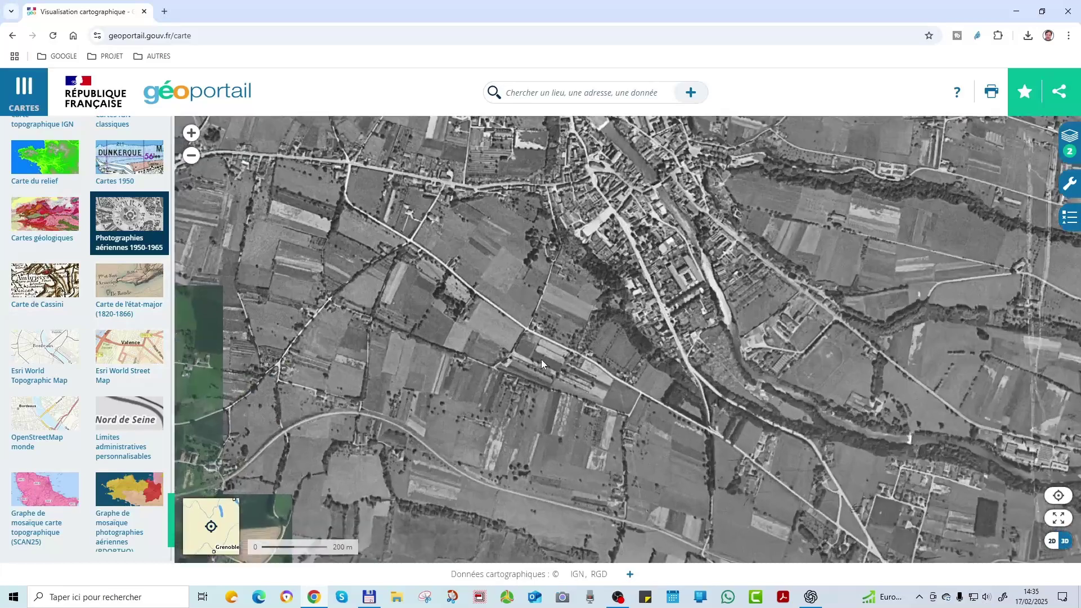
scroll(542, 359, up, 1)
scroll(522, 366, down, 2)
scroll(551, 243, up, 1)
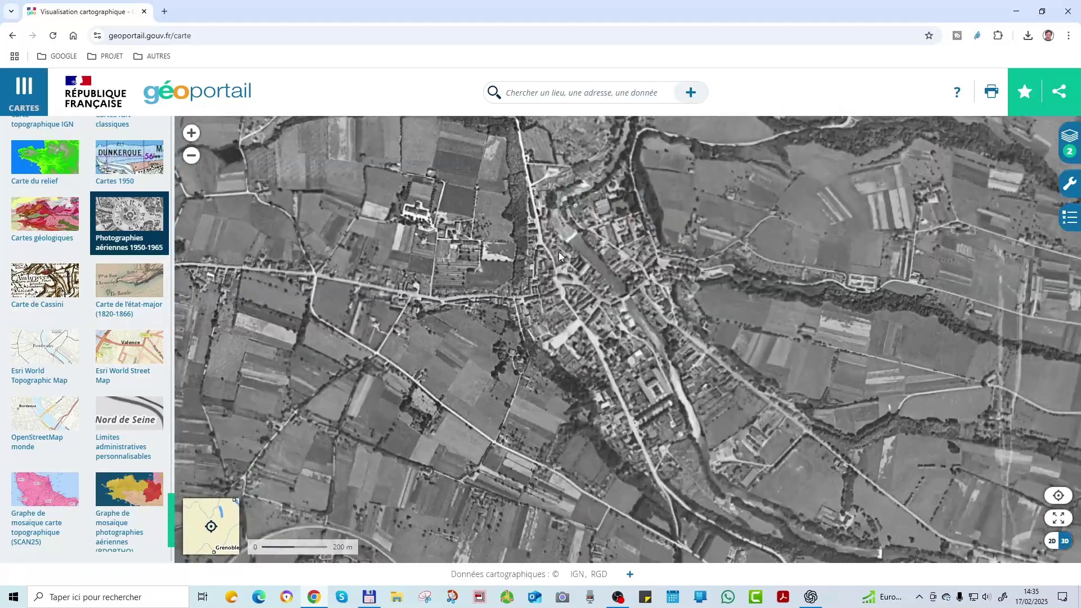
scroll(528, 404, up, 1)
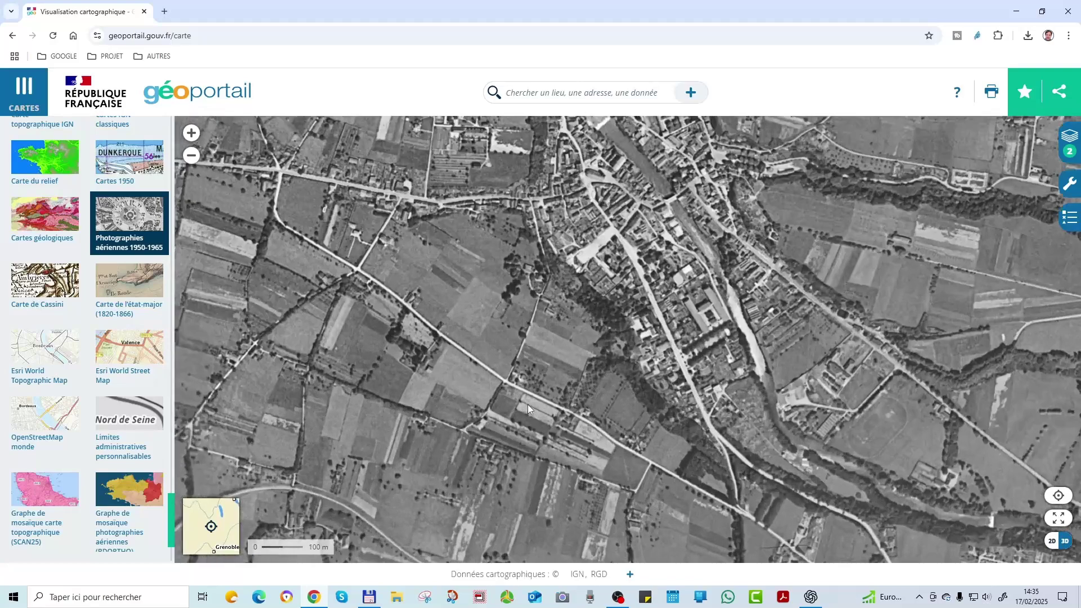
Step: Replace Photographies aériennes 1950-1965 with the Cartes 1950 base map and explore it around Le Pont-de-Beauvoisin
click(163, 253)
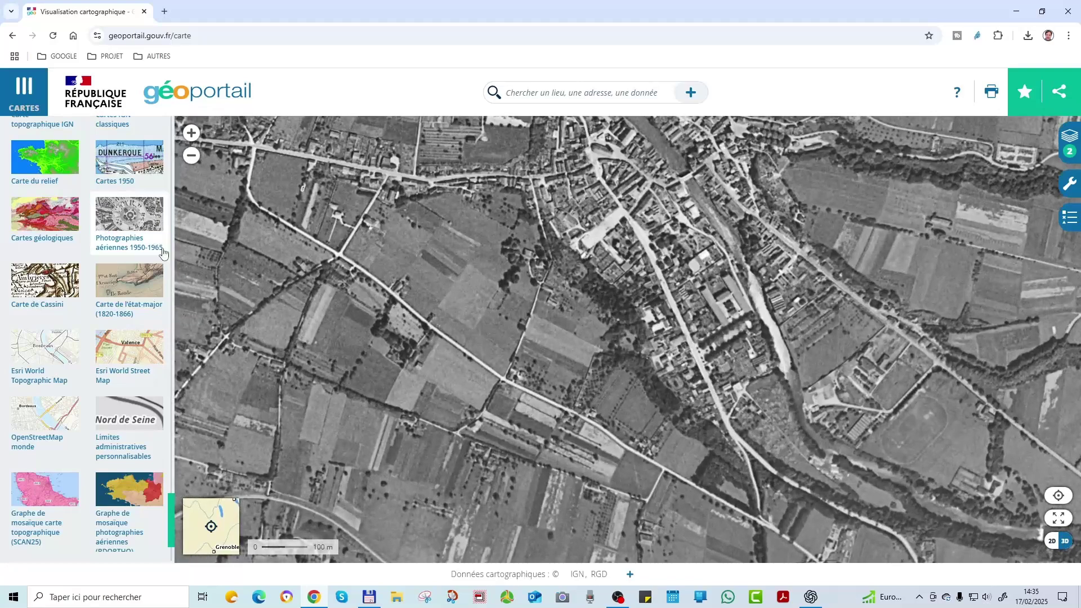
click(119, 204)
click(122, 175)
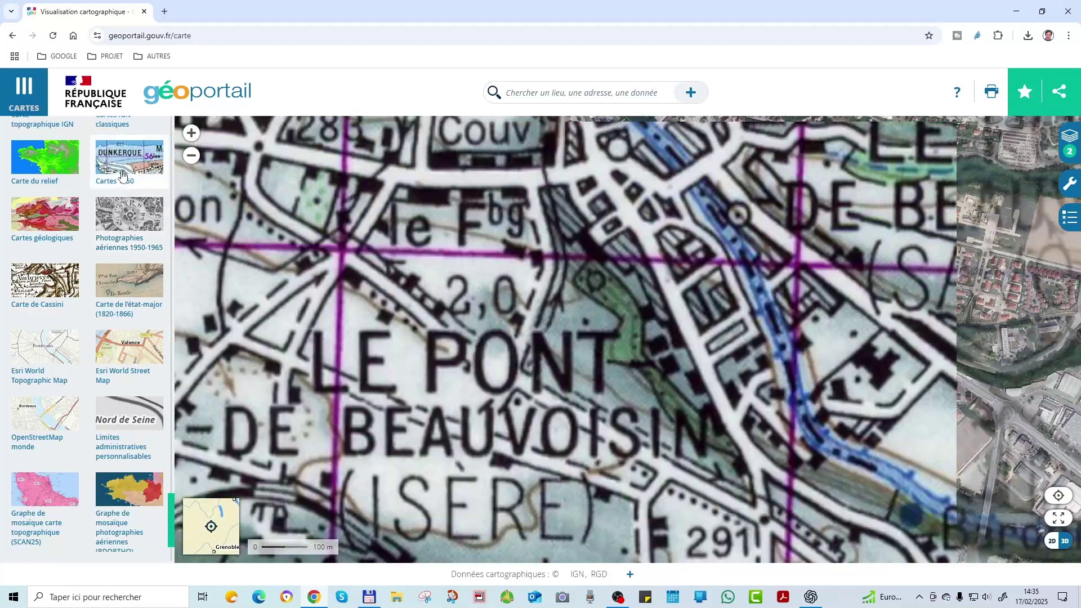
scroll(602, 394, down, 1)
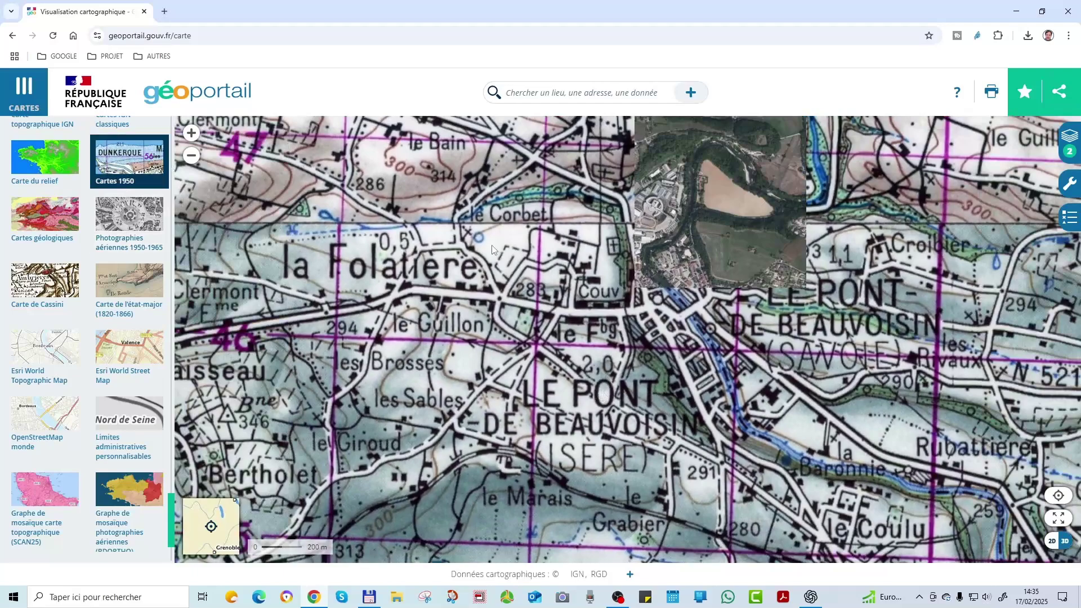
scroll(492, 260, down, 2)
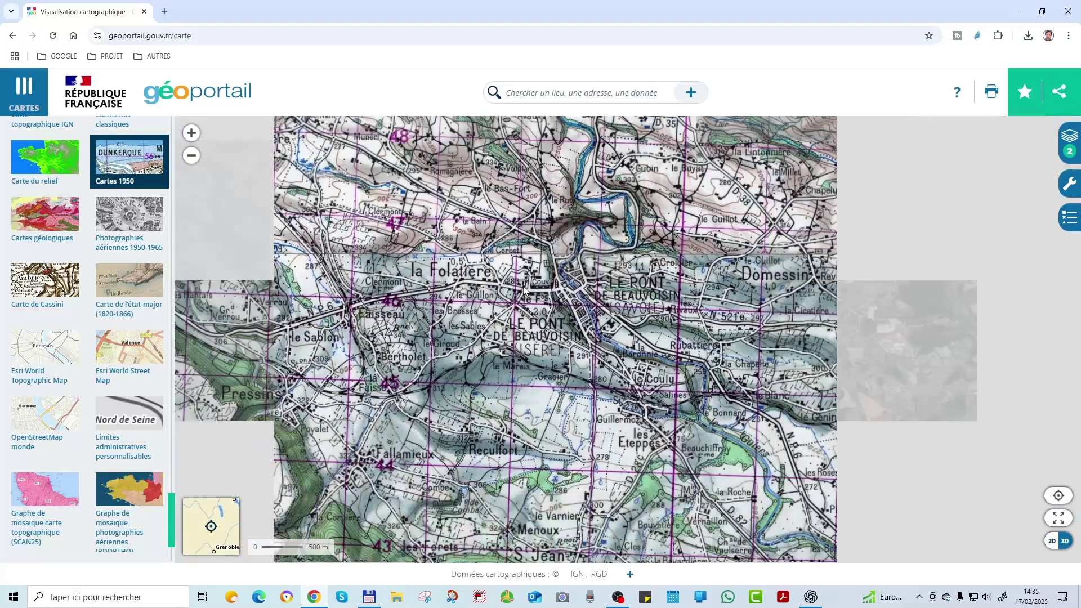
scroll(529, 298, down, 1)
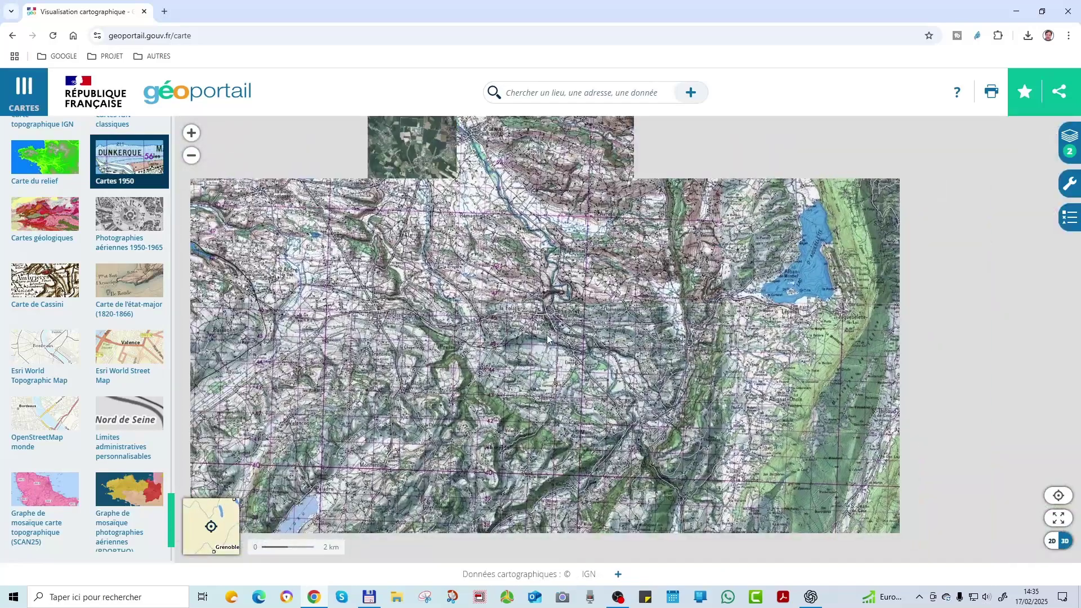
scroll(540, 338, down, 1)
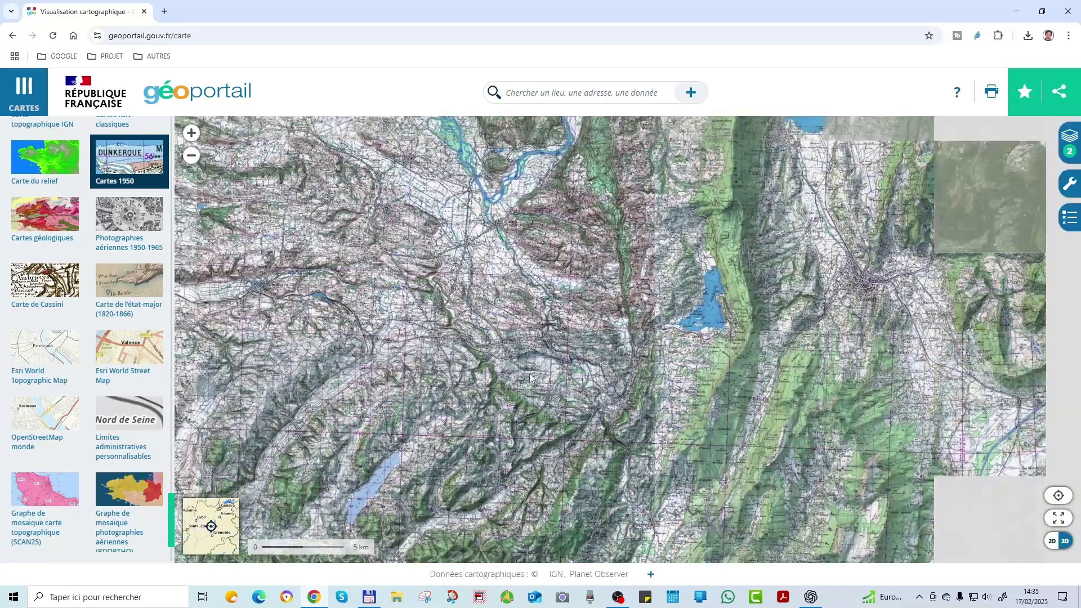
scroll(538, 343, up, 2)
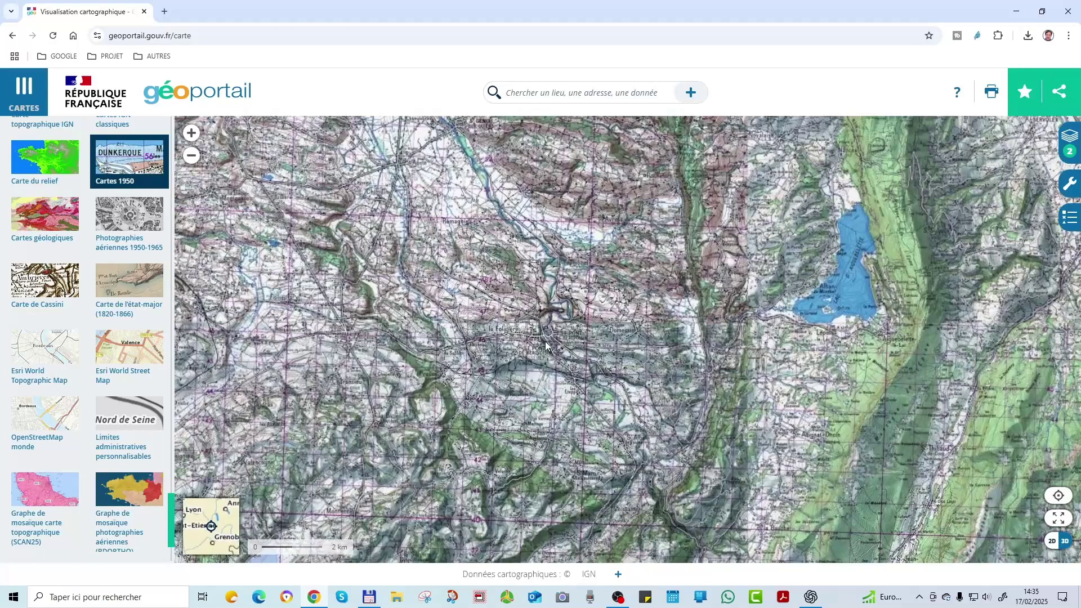
scroll(547, 337, up, 1)
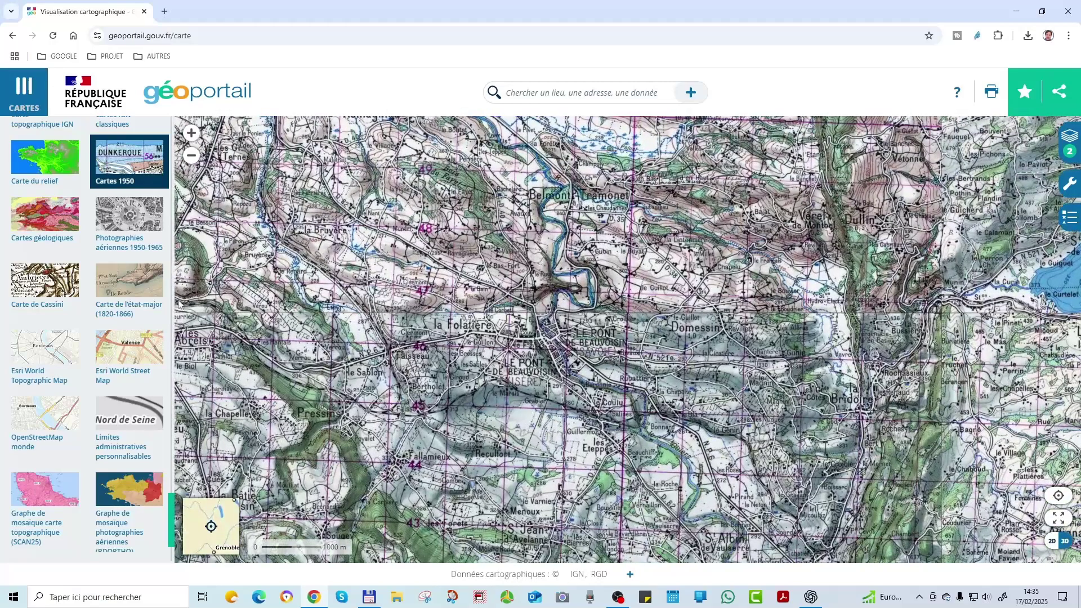
Step: Add the Carte du relief base map and remove Cartes 1950
click(39, 163)
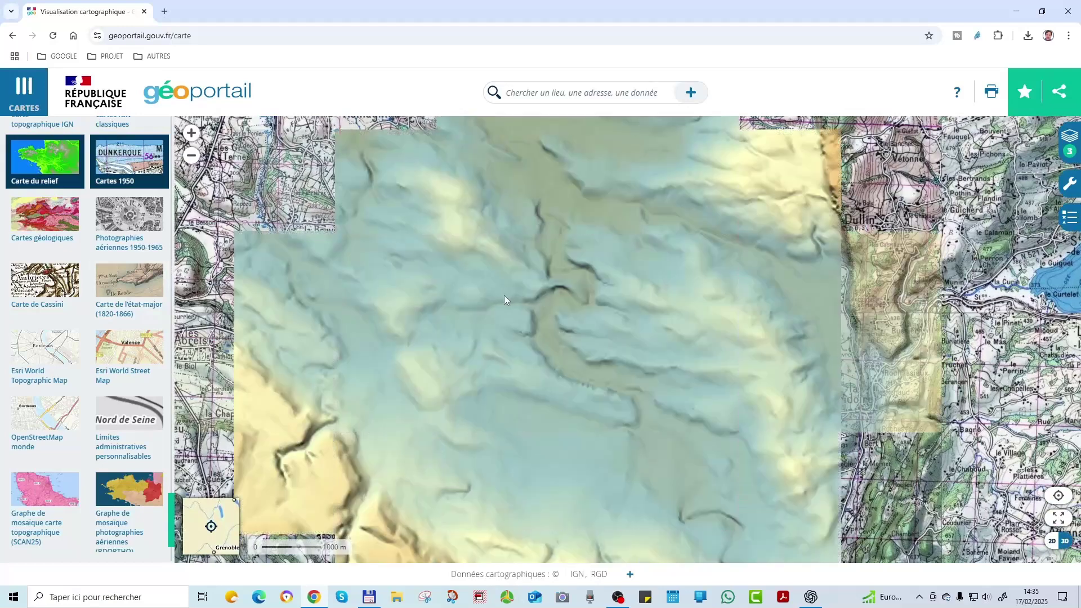
click(115, 164)
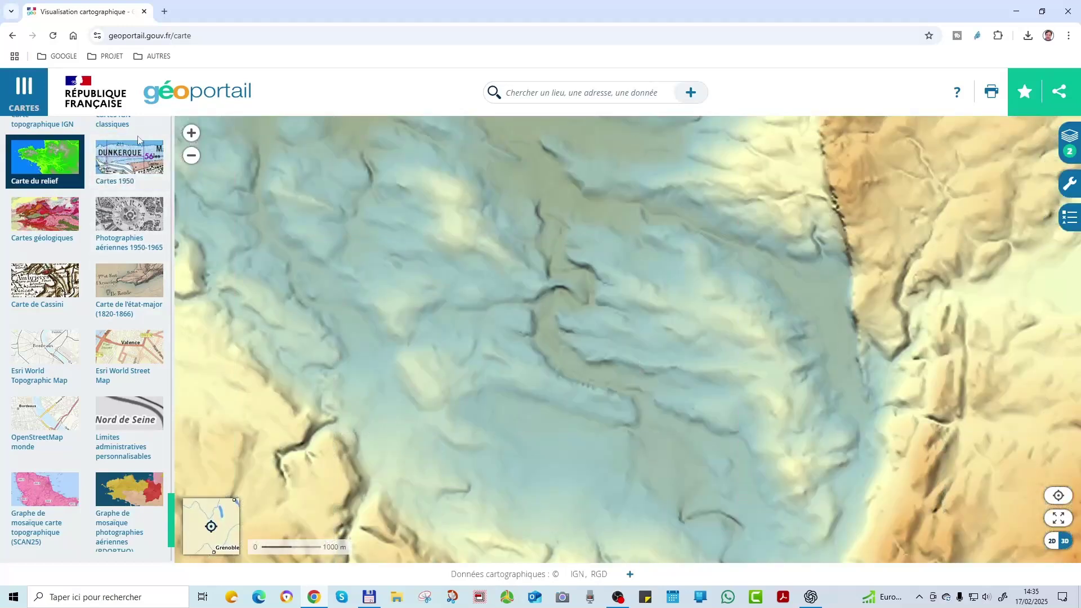
scroll(570, 364, down, 1)
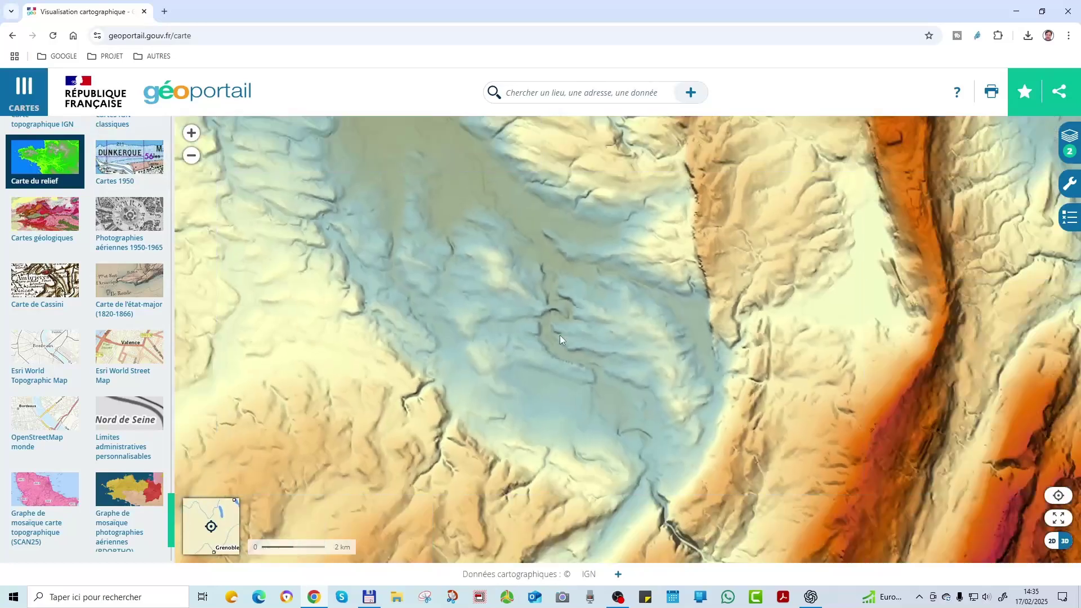
Step: Inspect the relief of the valley, query the image capture information at a point there, and close the information
scroll(552, 345, up, 3)
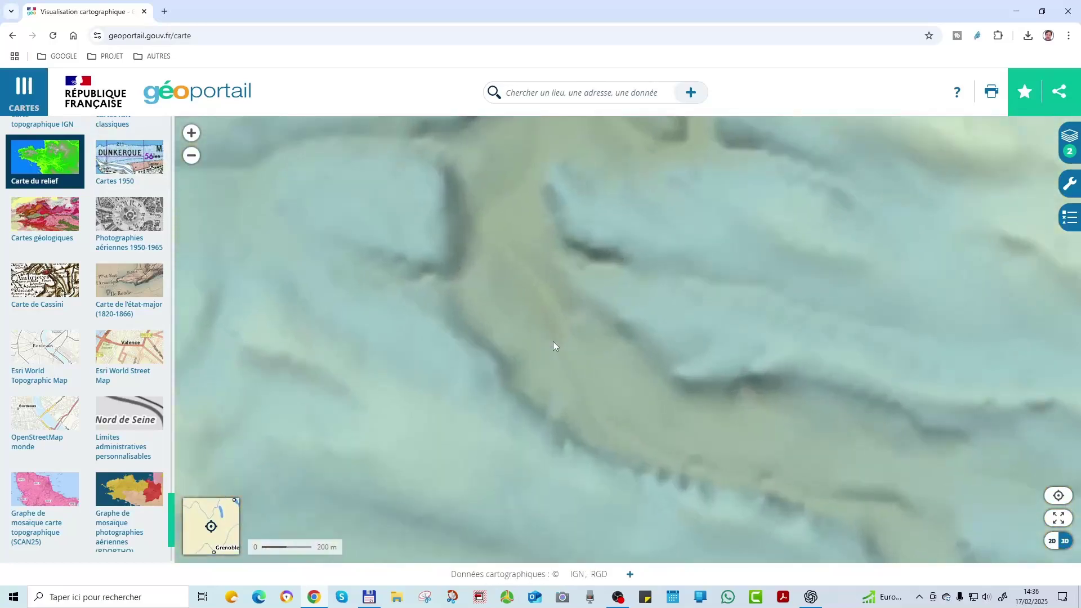
scroll(553, 342, down, 3)
click(524, 317)
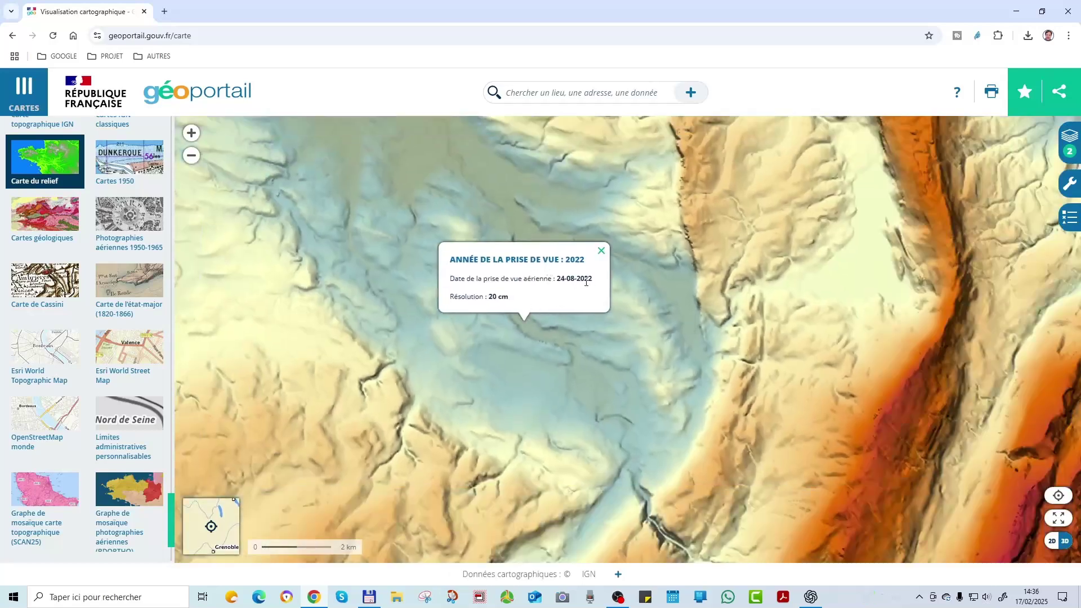
click(601, 250)
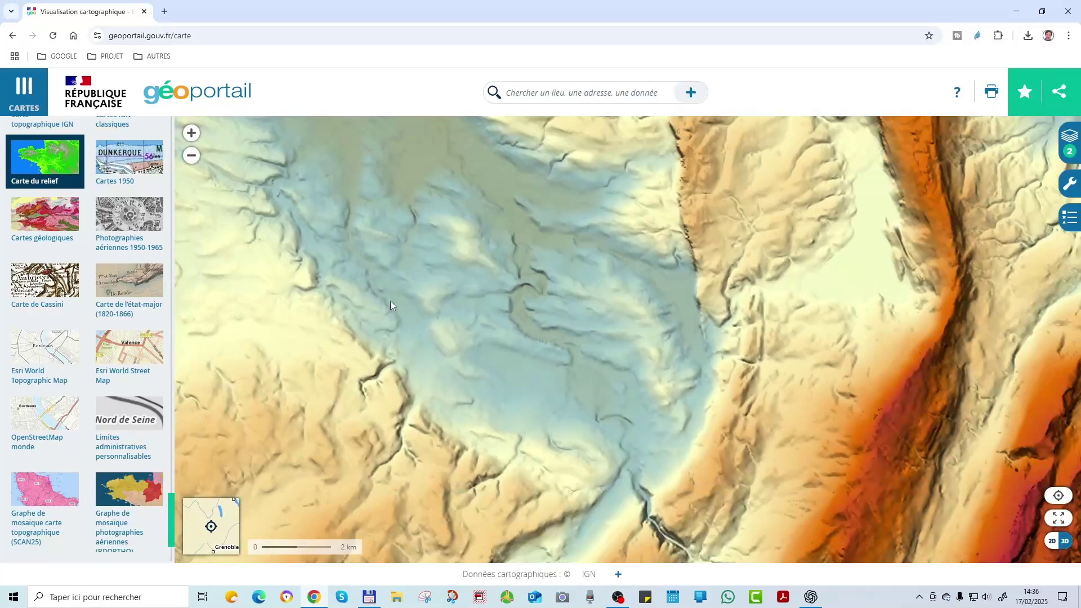
Step: Examine the relief of the valley and the surrounding mountains at several wider scales
scroll(575, 309, down, 1)
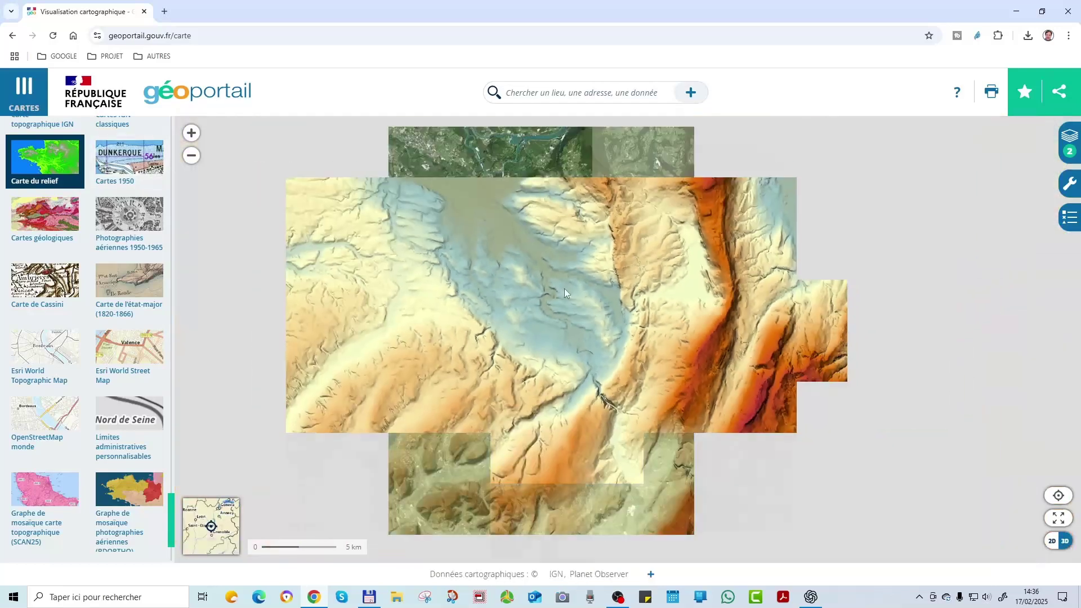
scroll(564, 288, down, 1)
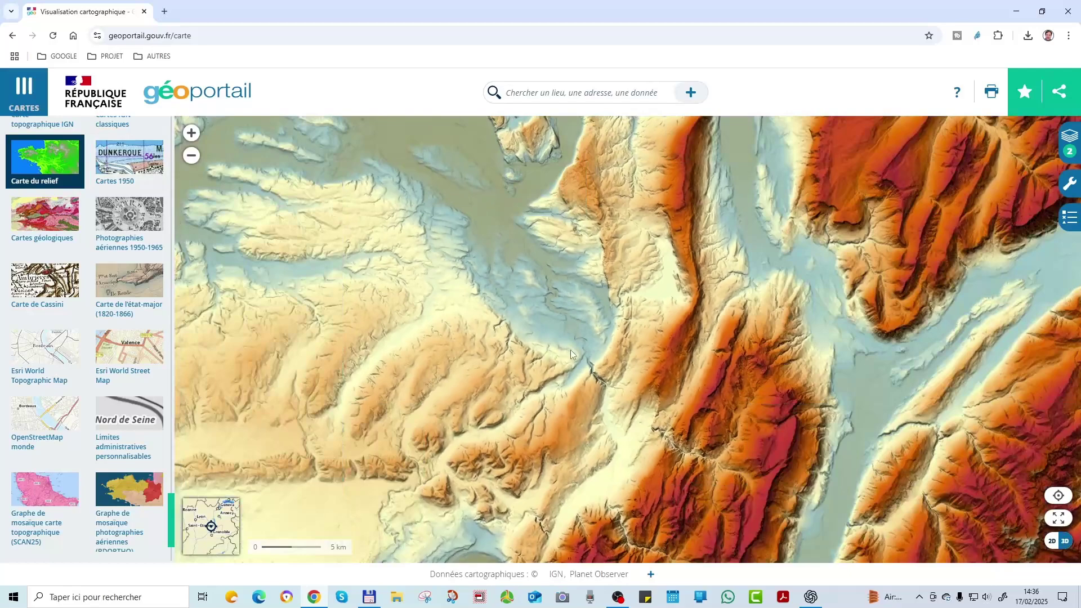
scroll(569, 350, down, 1)
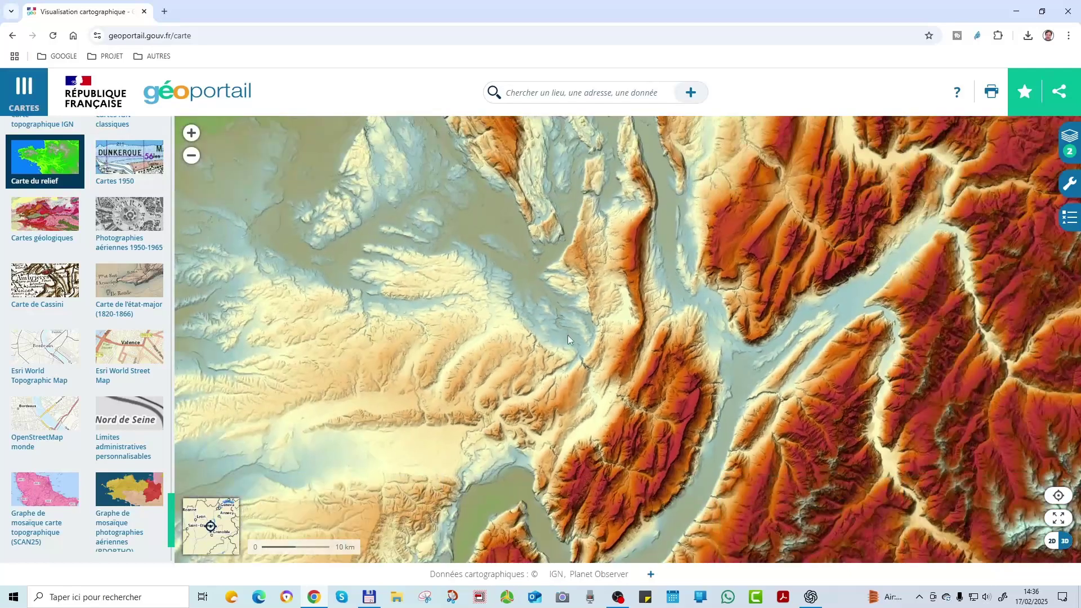
scroll(568, 336, up, 2)
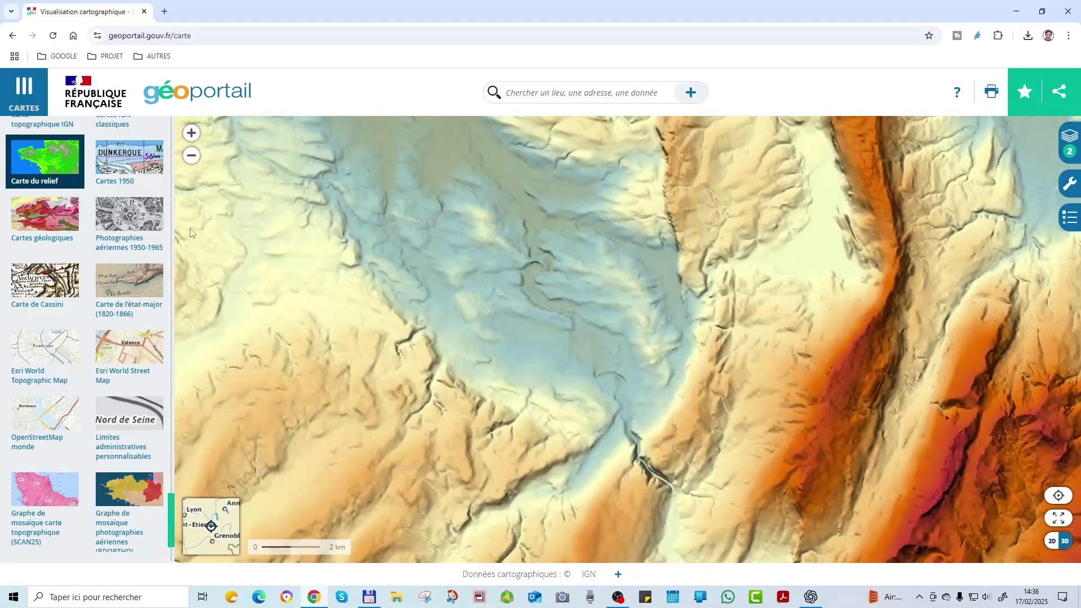
scroll(768, 475, down, 1)
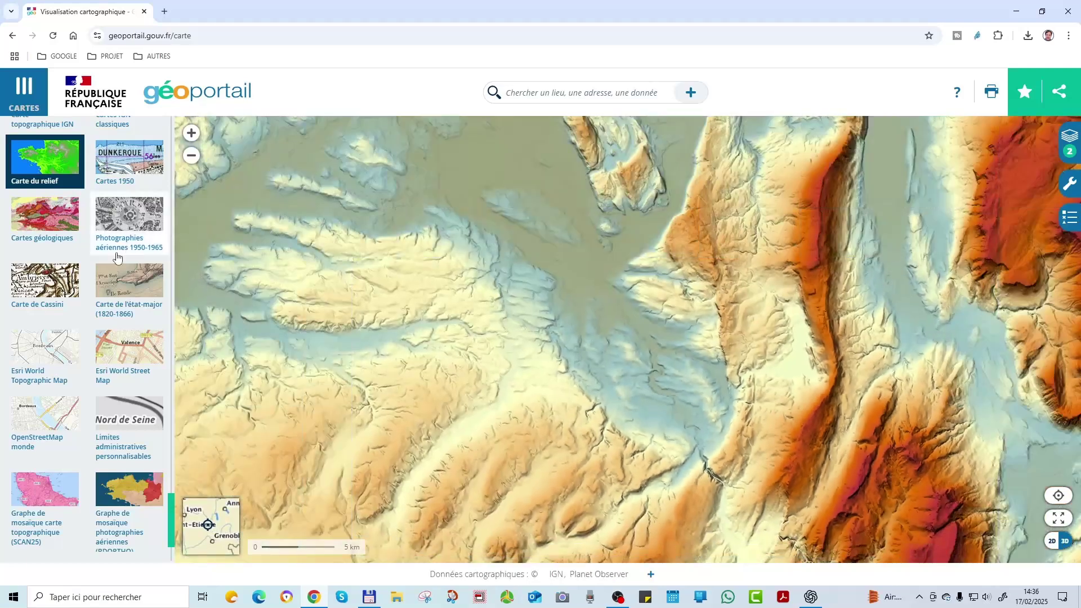
Step: Replace Carte du relief with the Cartes géologiques base map and inspect the geology around Chimilin and Romagnieu
click(48, 166)
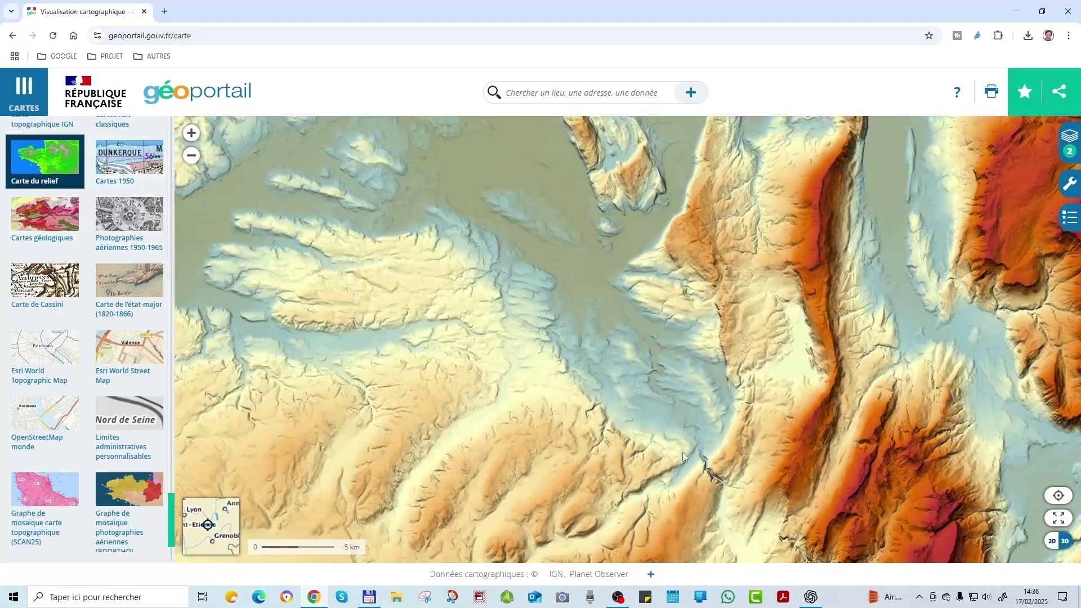
click(48, 224)
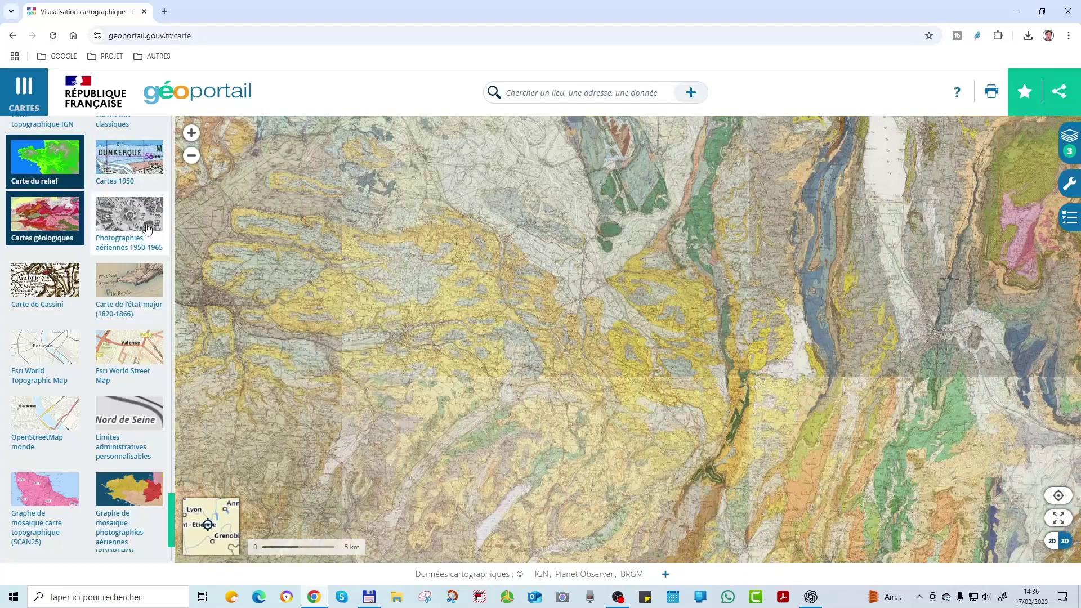
scroll(667, 251, up, 5)
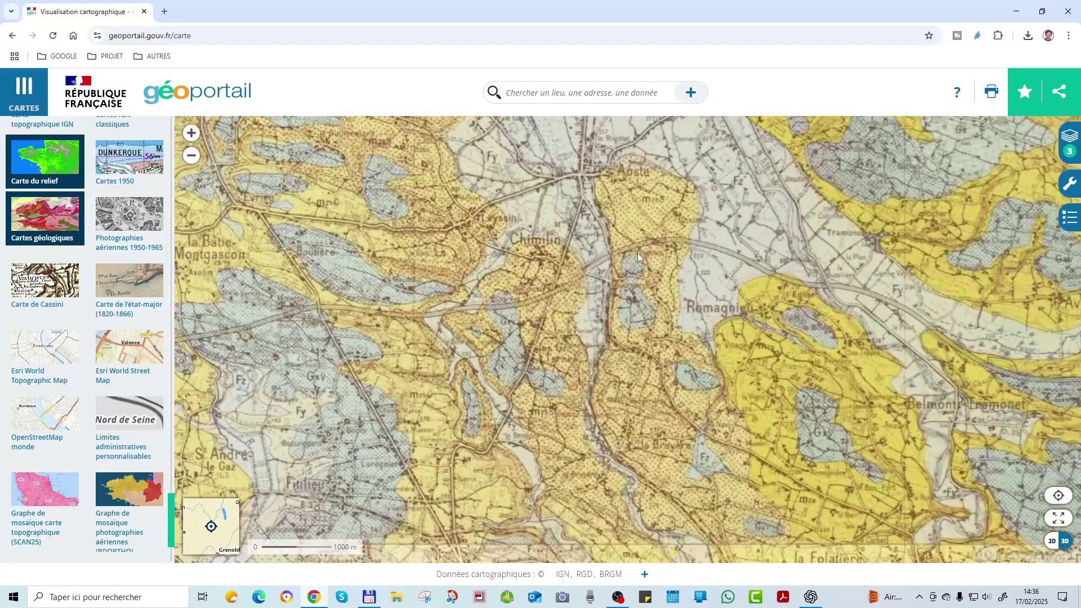
scroll(522, 344, up, 1)
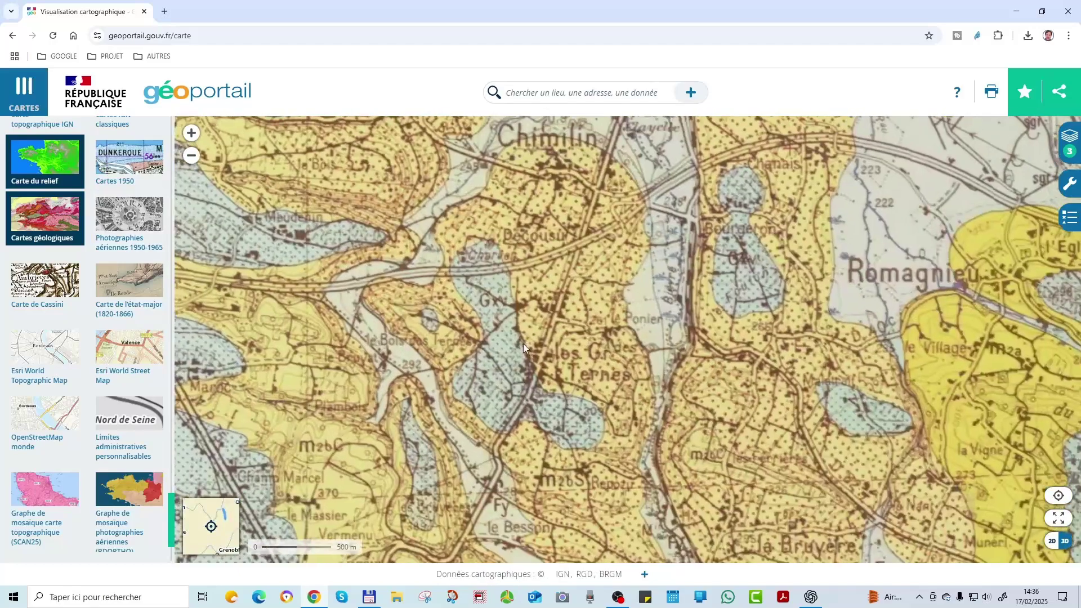
scroll(606, 371, down, 1)
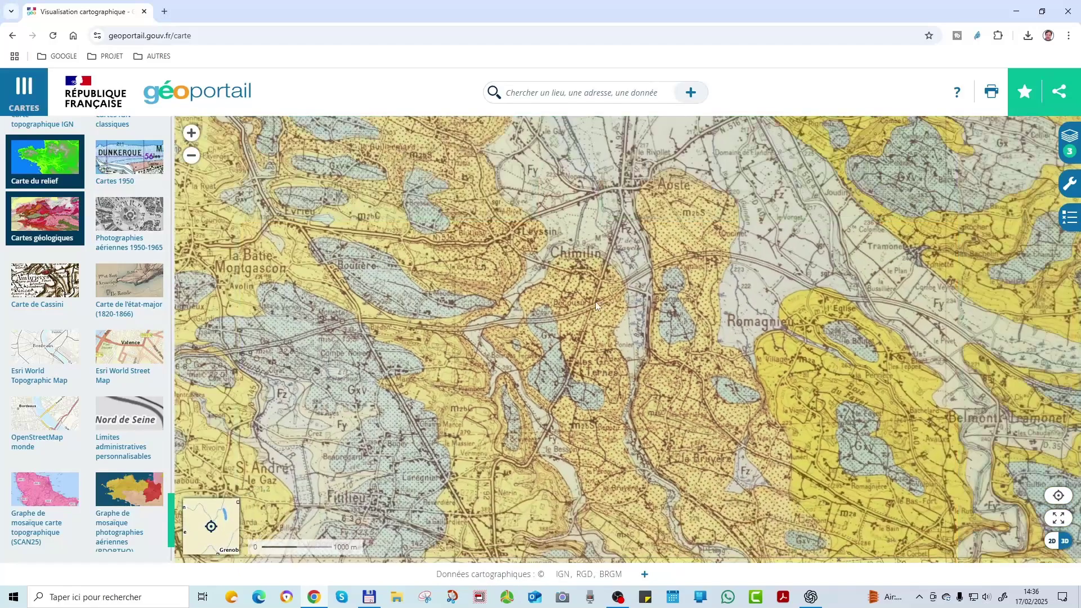
click(53, 163)
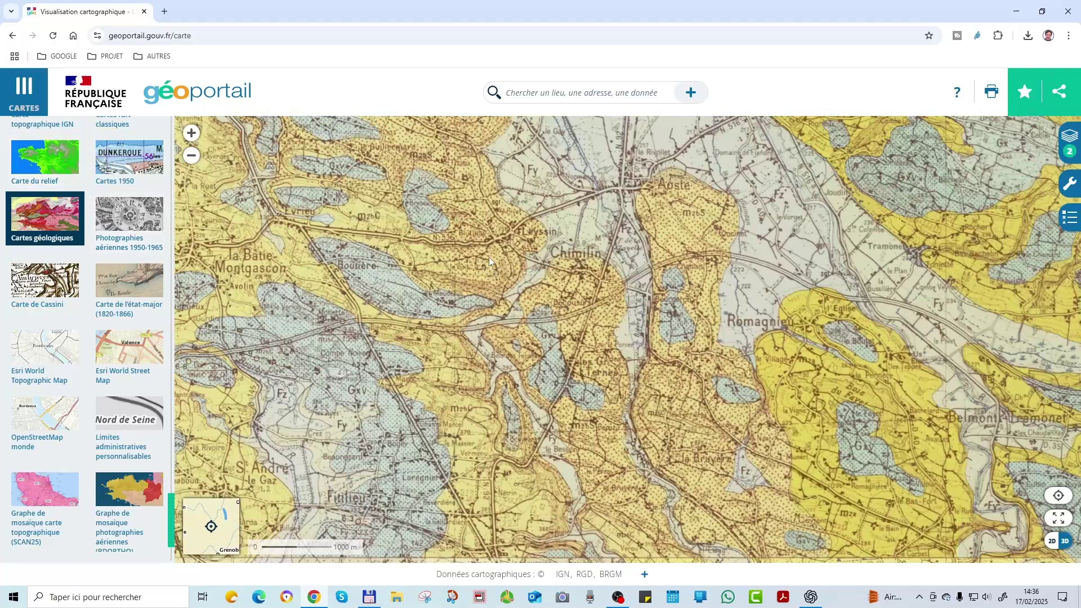
Step: Remove and re-add Photographies aériennes from the full base map list so that it lies above Cartes géologiques
scroll(670, 338, down, 1)
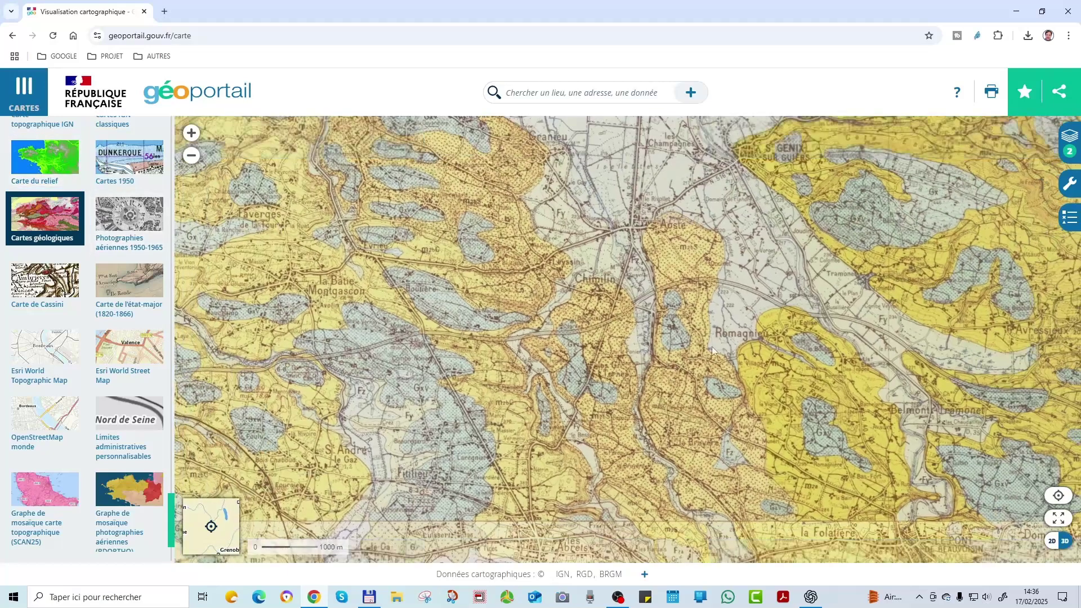
scroll(72, 242, up, 4)
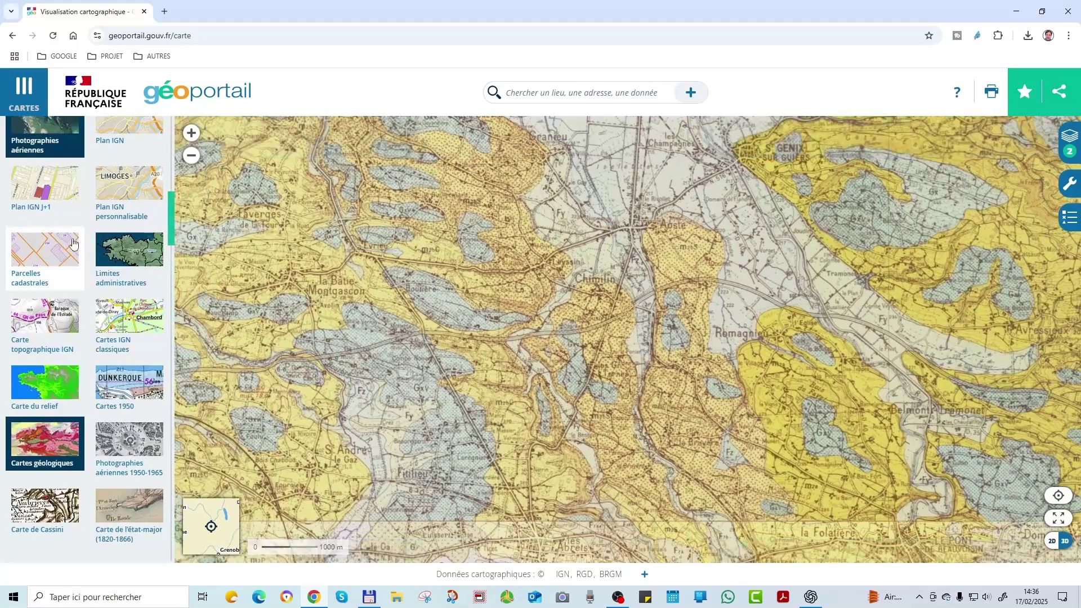
scroll(72, 242, down, 4)
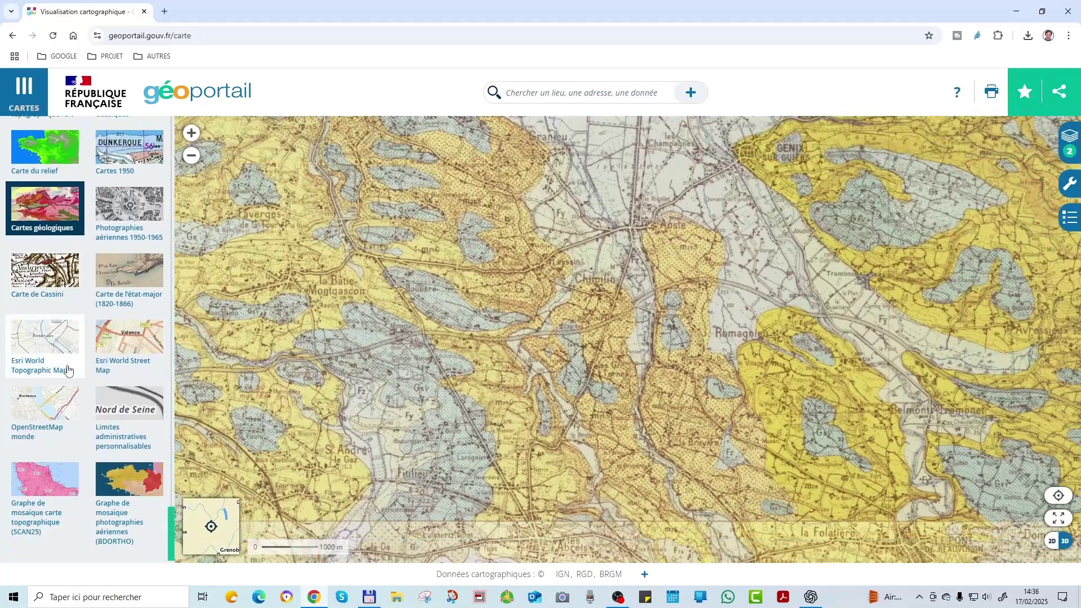
scroll(68, 370, up, 5)
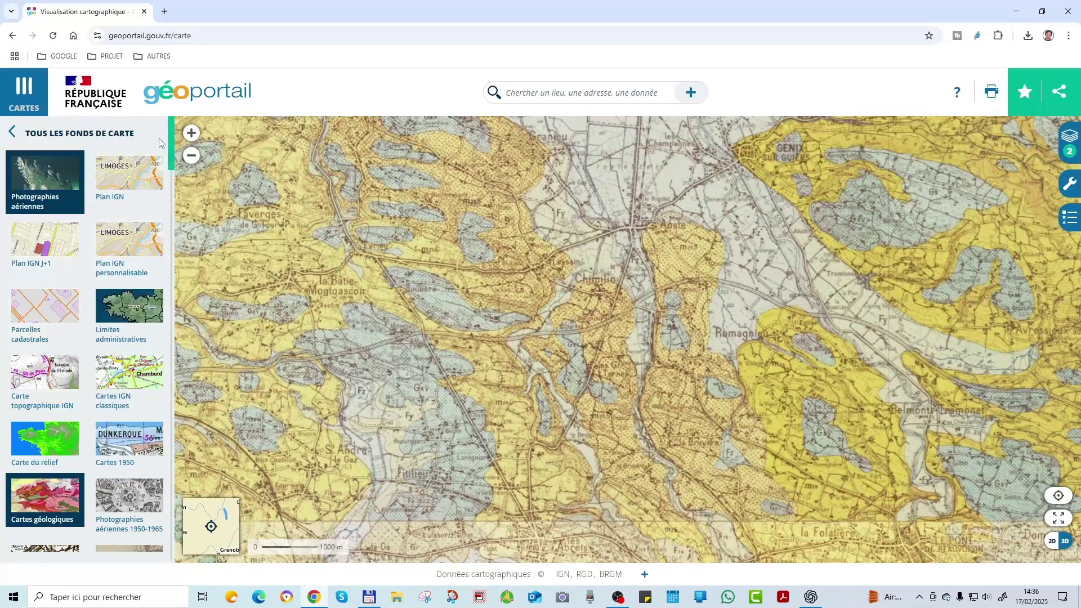
drag(175, 147, 224, 166)
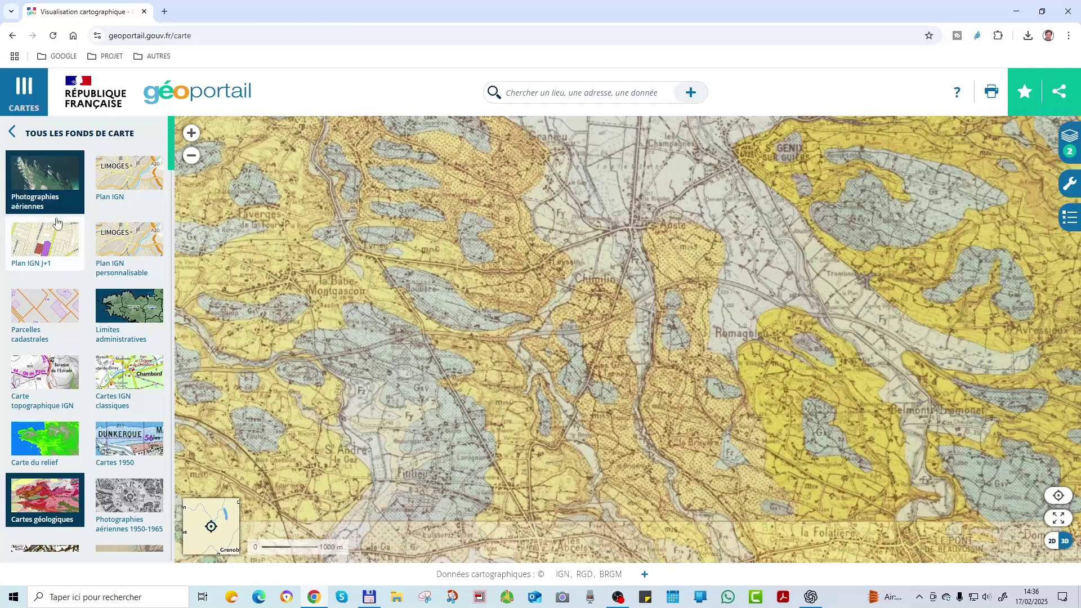
click(47, 190)
click(46, 195)
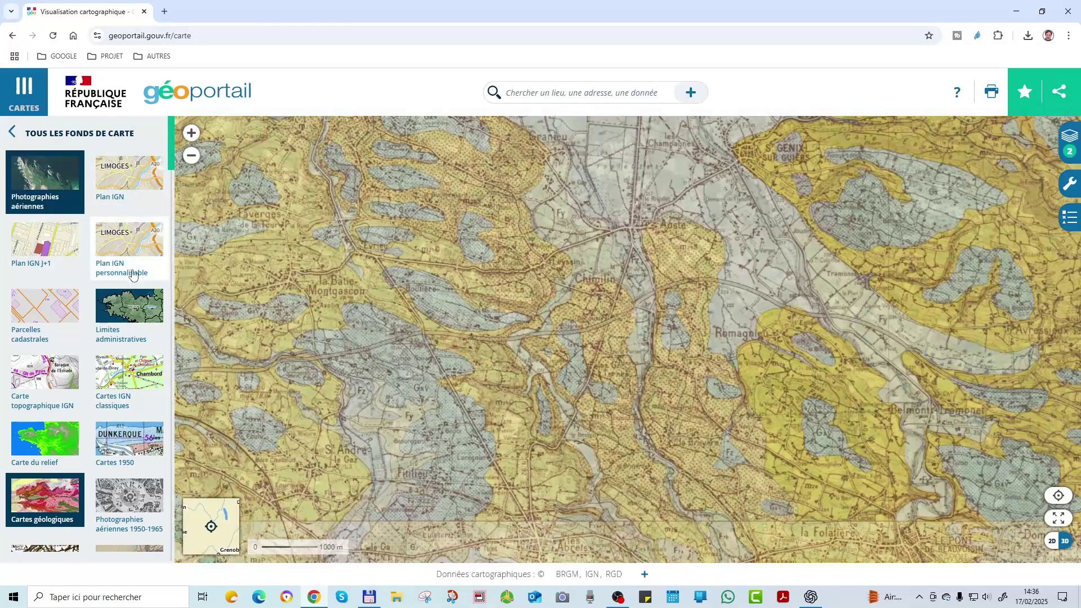
Step: Overlay Parcelles cadastrales on the aerial photographs near the motorway junction and examine the numbered parcels to its south
scroll(519, 346, up, 1)
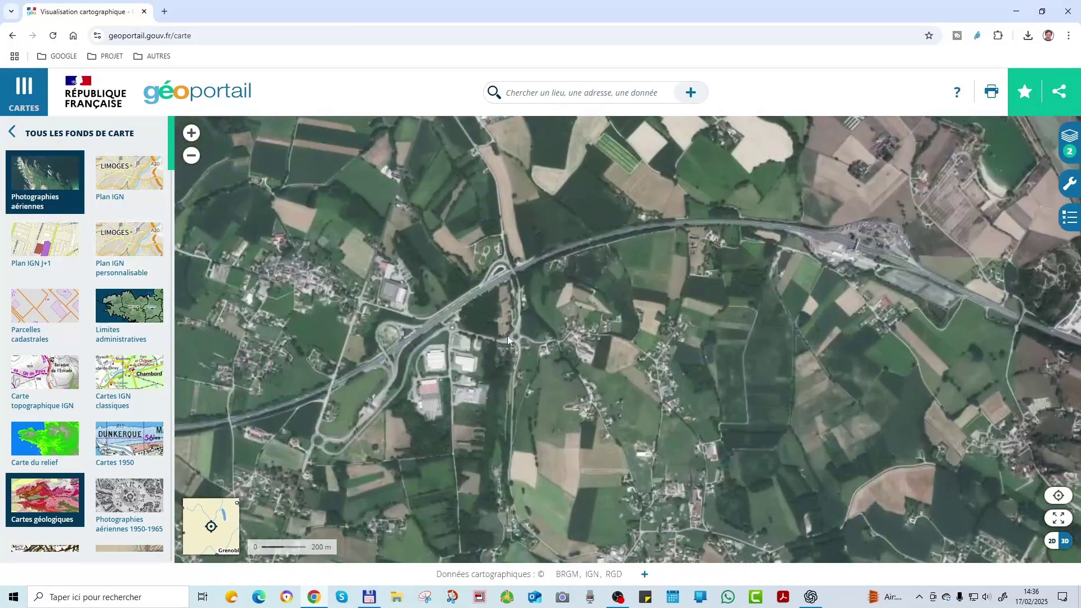
scroll(447, 332, up, 3)
scroll(467, 293, down, 2)
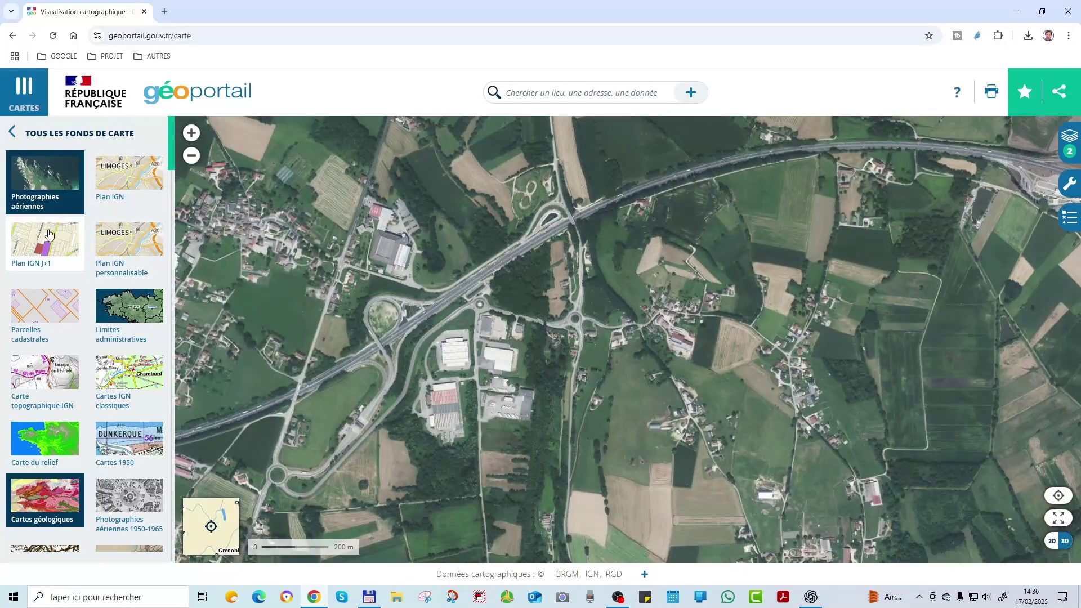
click(42, 315)
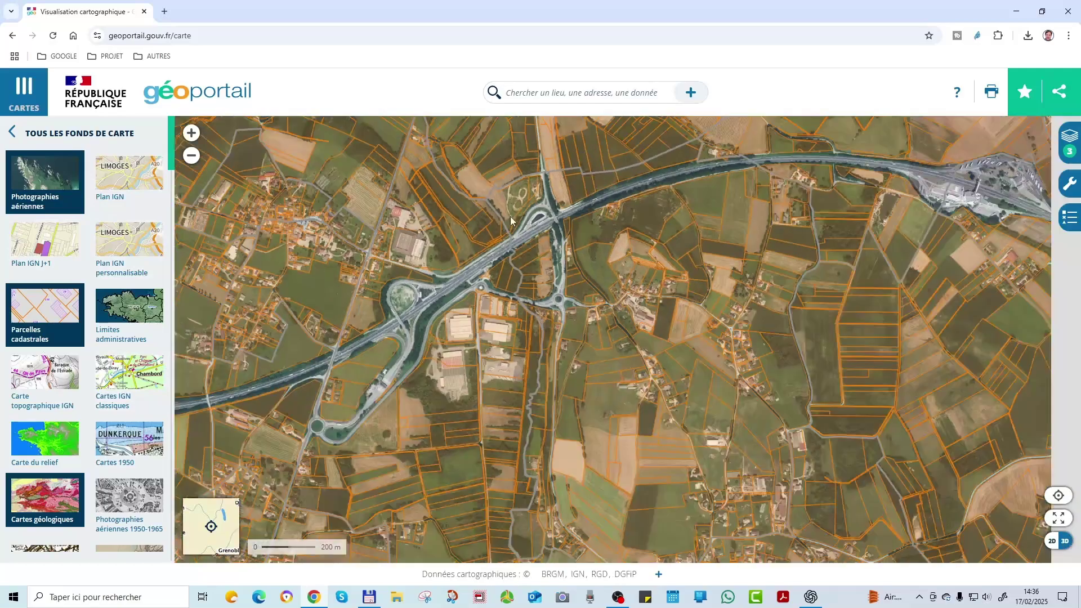
drag(639, 379, 560, 289)
scroll(604, 321, up, 2)
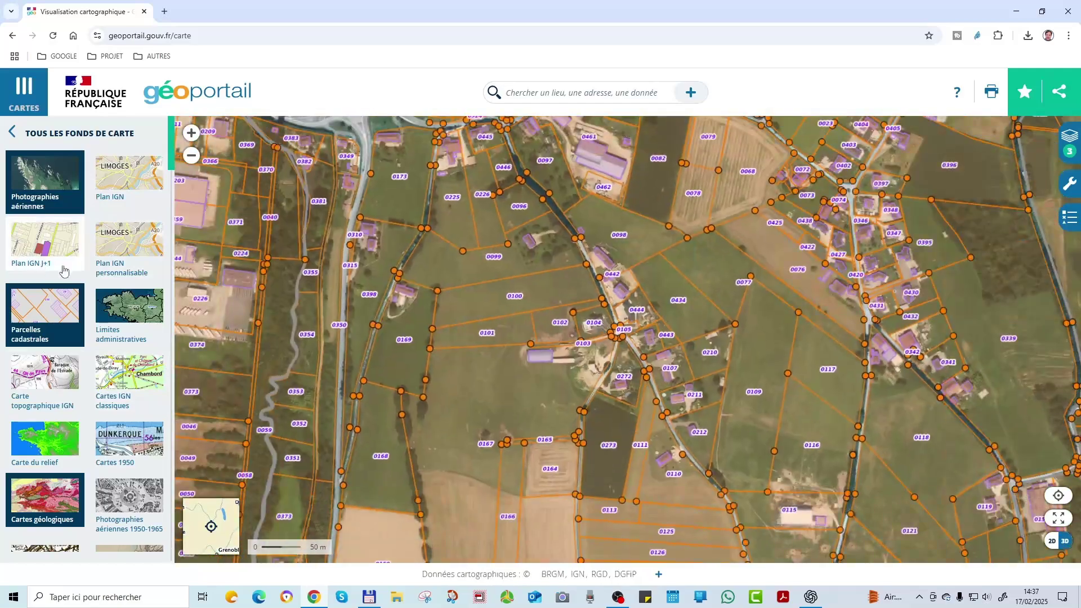
Step: Add Plan IGN personnalisable and Plan IGN J+1, remove Plan IGN personnalisable, and inspect the combined layers around Borgeron
click(102, 250)
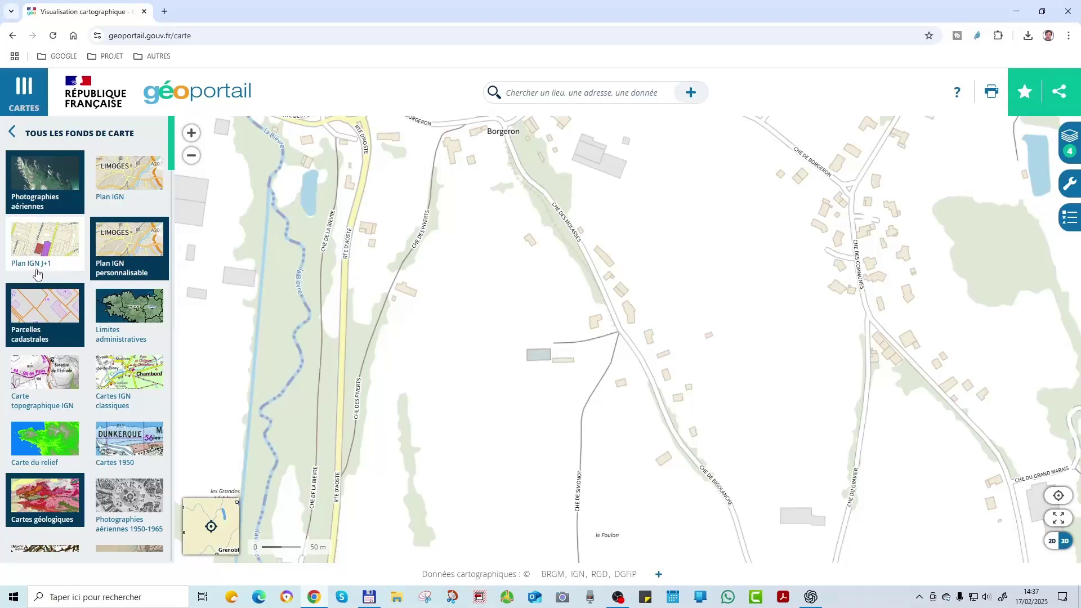
click(61, 268)
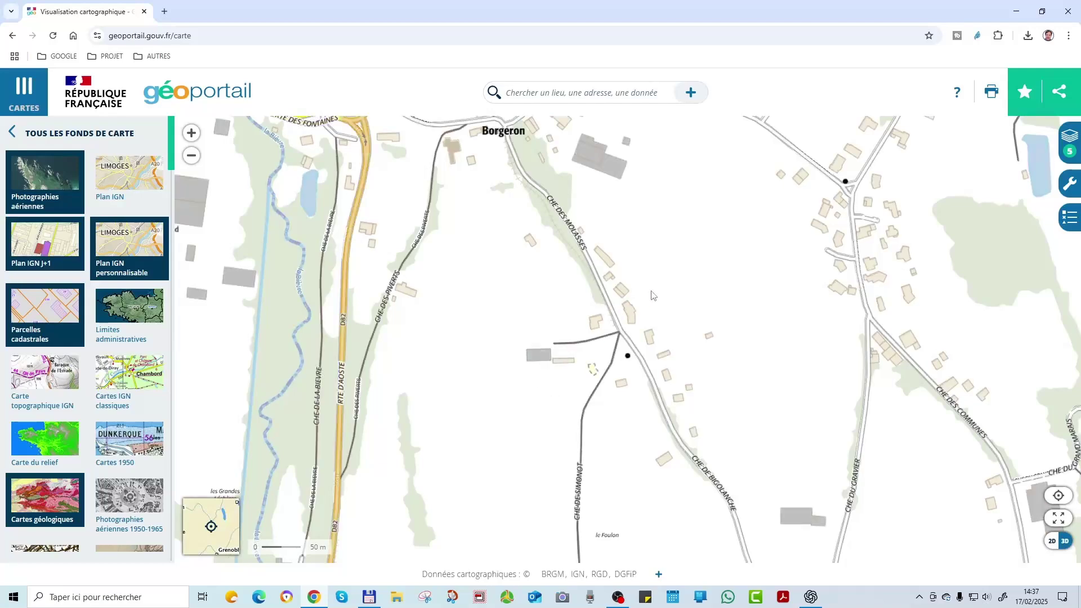
scroll(555, 343, up, 3)
scroll(556, 342, down, 3)
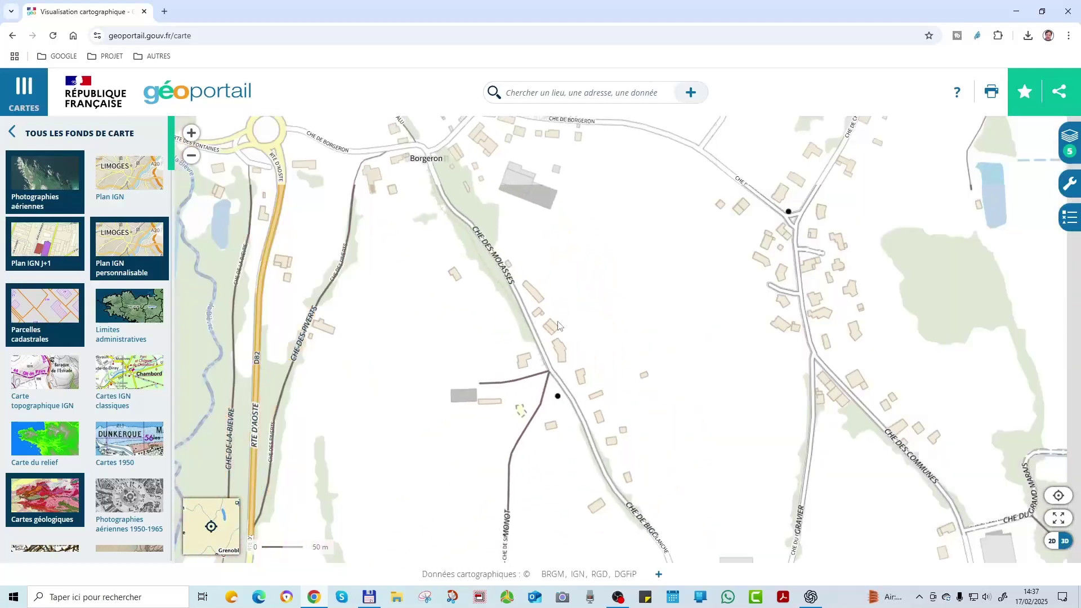
scroll(658, 322, down, 2)
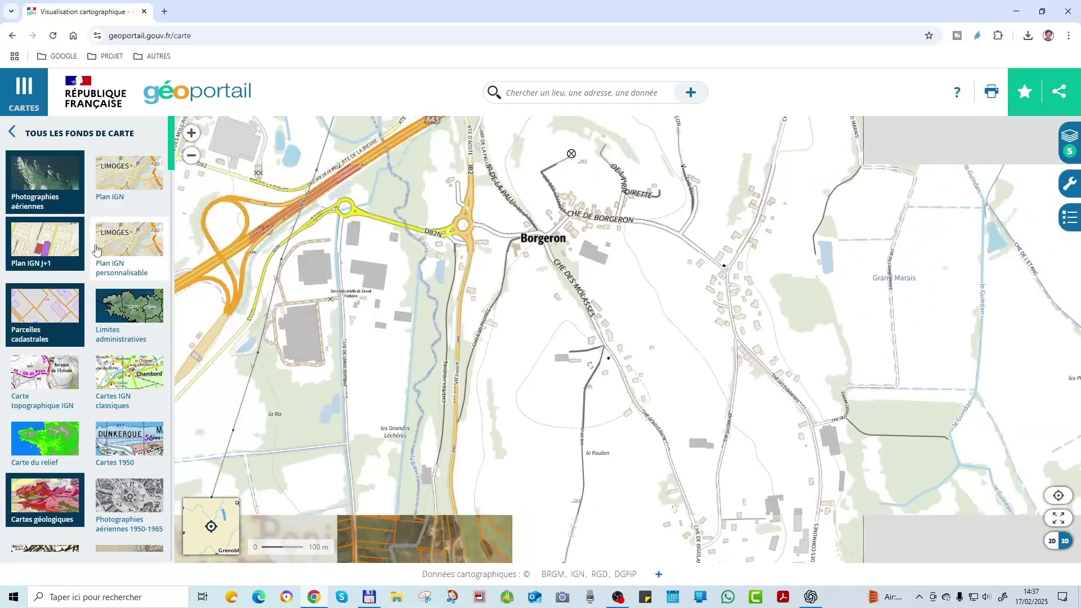
click(115, 235)
scroll(605, 296, up, 2)
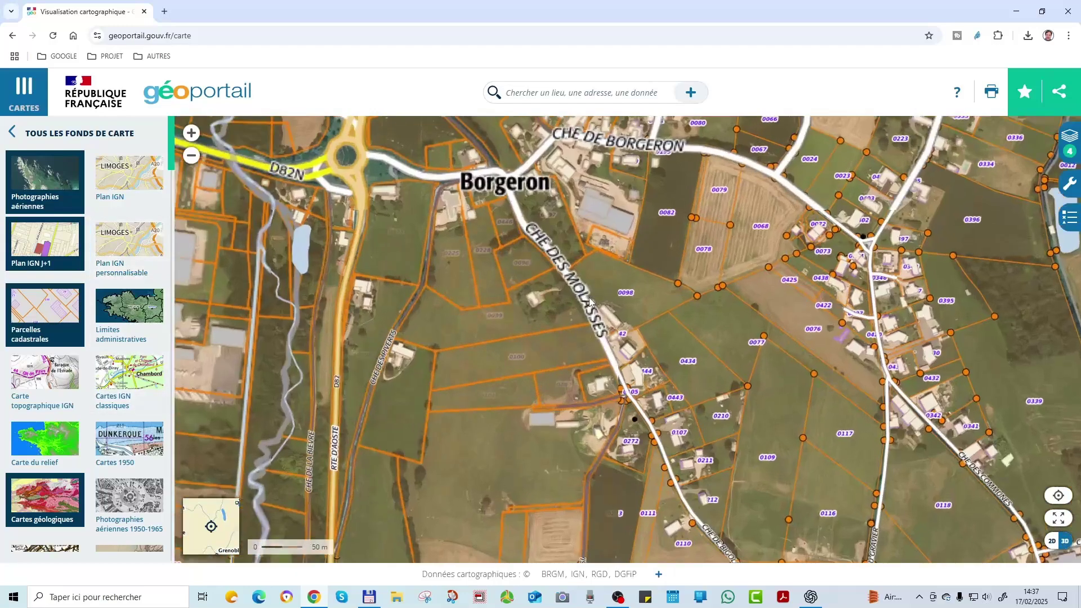
scroll(244, 313, down, 1)
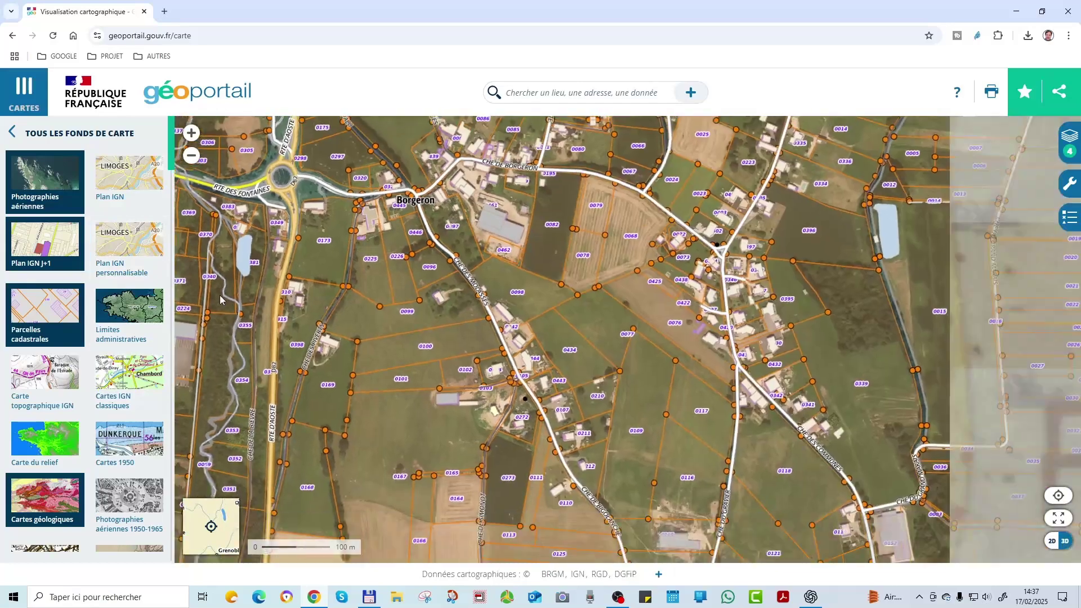
scroll(746, 293, up, 1)
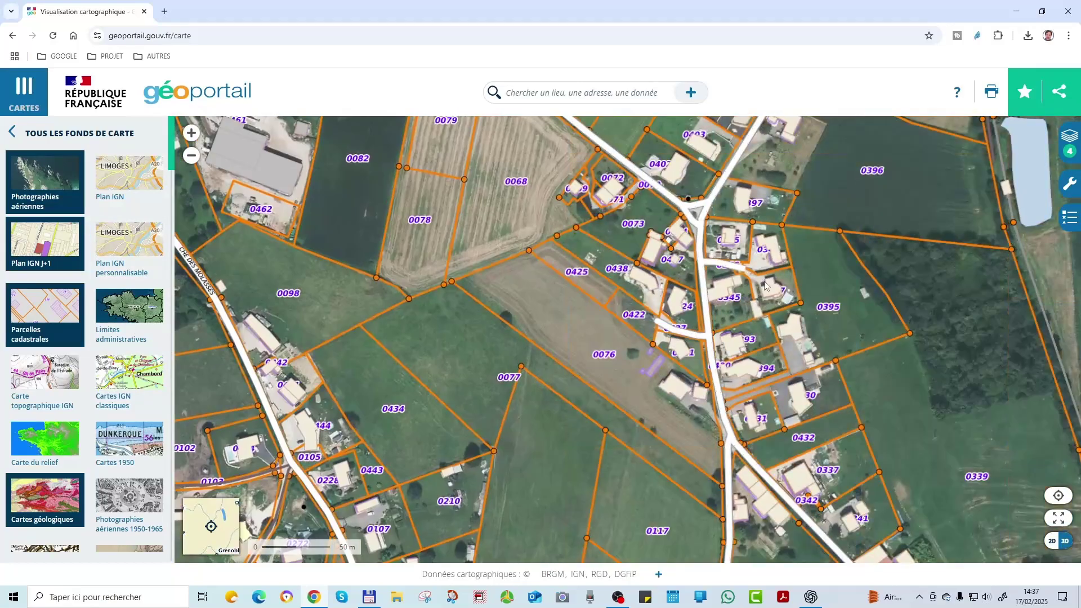
Step: Try the Limites administratives and Cartes IGN classiques base maps over the parcels, and remove Cartes IGN classiques again
click(129, 309)
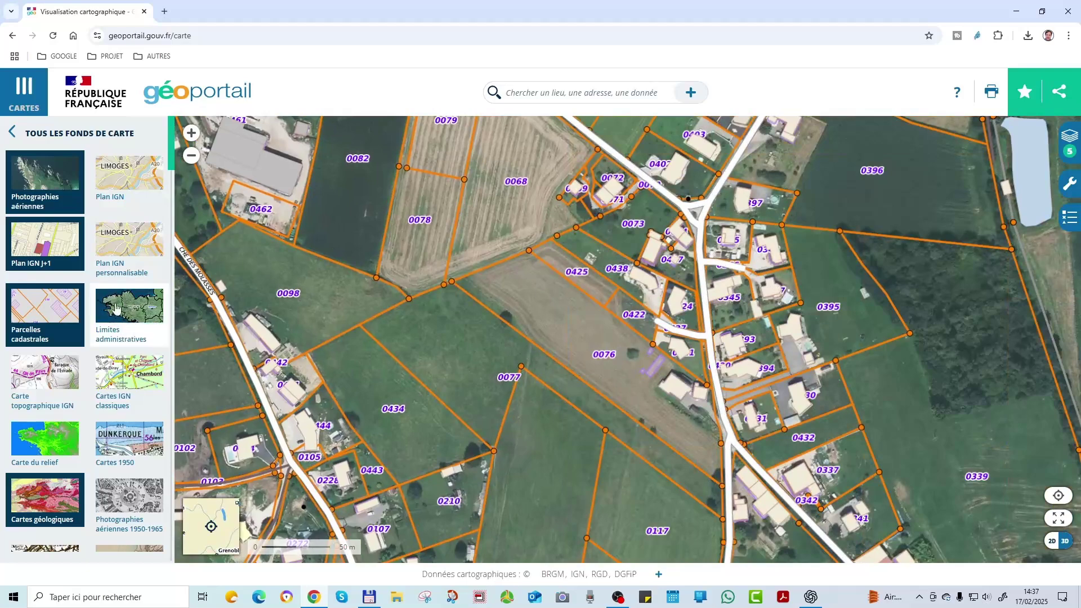
click(133, 389)
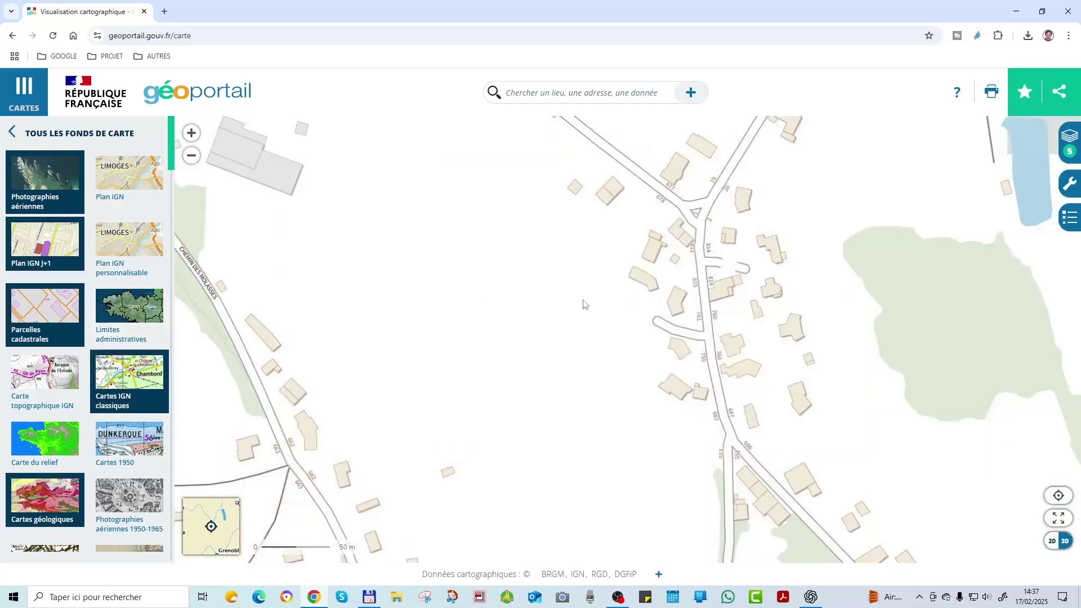
scroll(727, 290, up, 2)
click(112, 386)
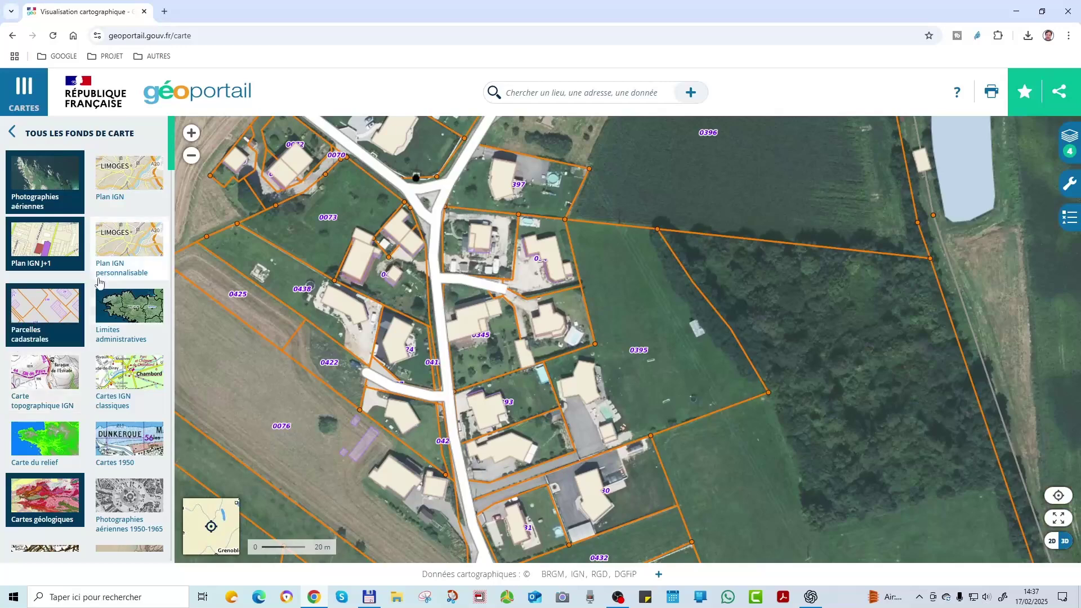
Step: Open the current map's layer list, query the cadastral parcel beside the pond, and close the list
click(1073, 139)
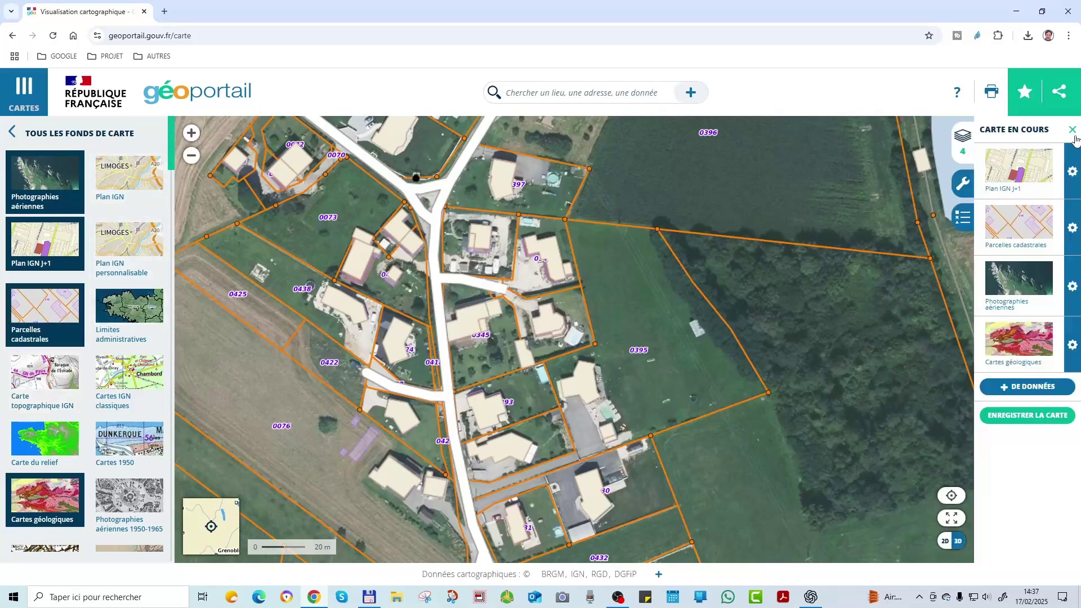
click(876, 224)
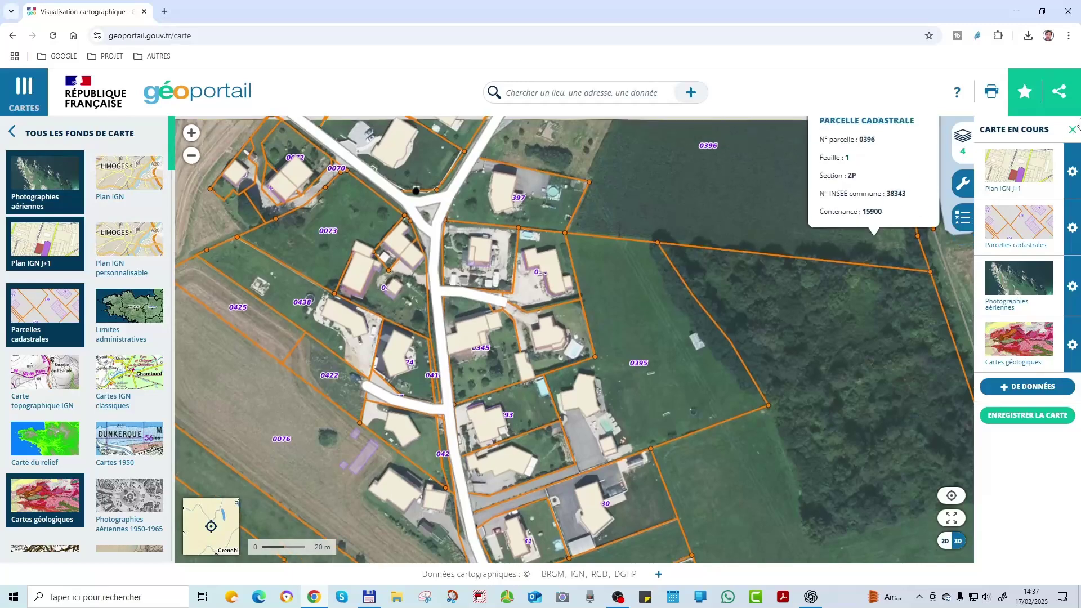
click(969, 151)
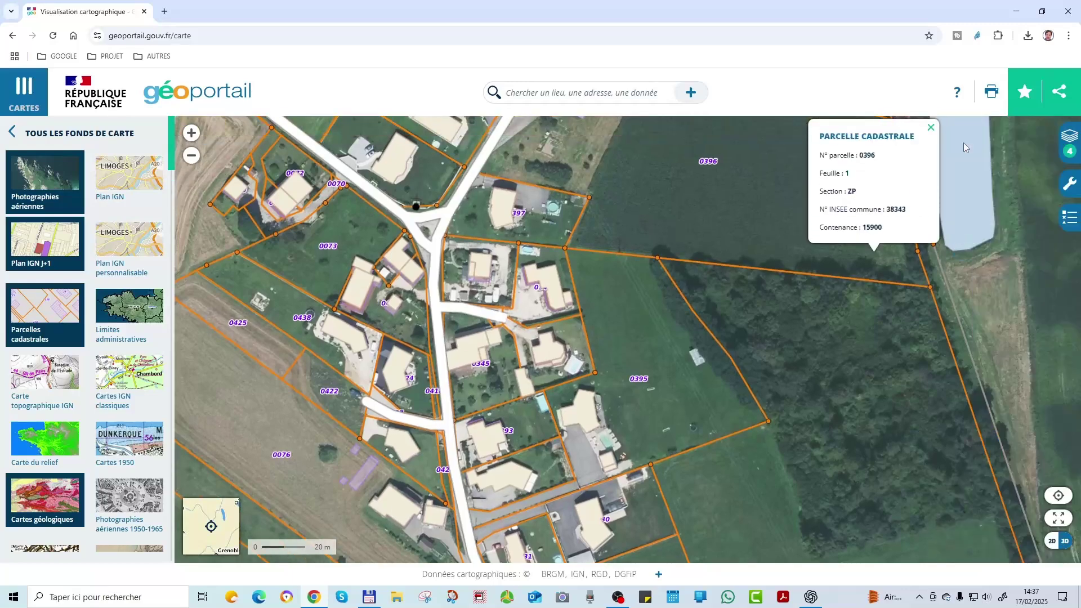
Step: Open the current map's layer list and hide the Plan IGN J+1 layer, comparing the cadastral parcels with and without it
click(1077, 137)
click(1072, 173)
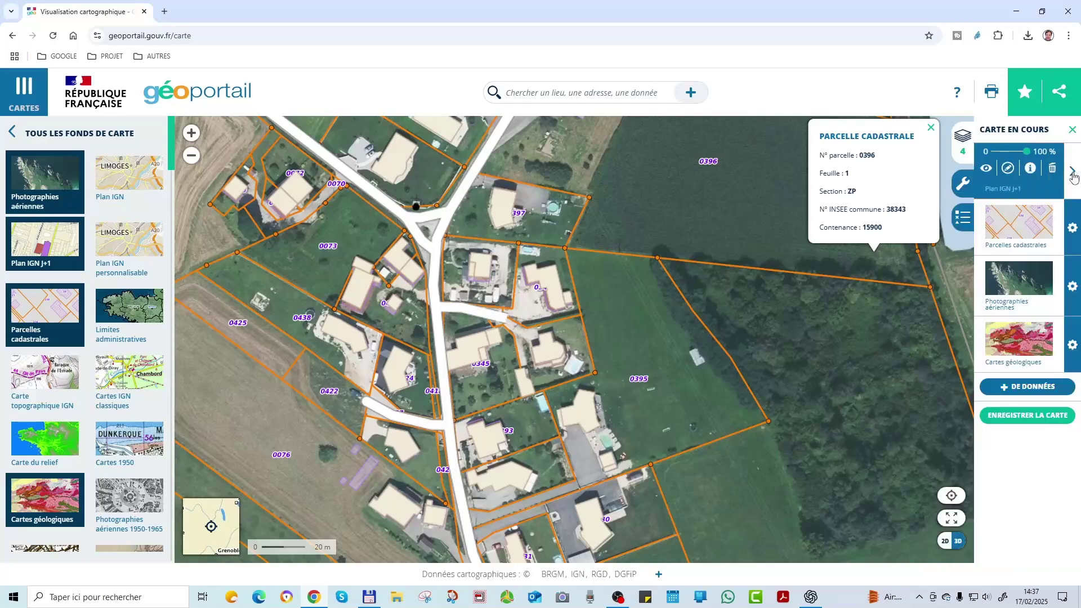
click(987, 169)
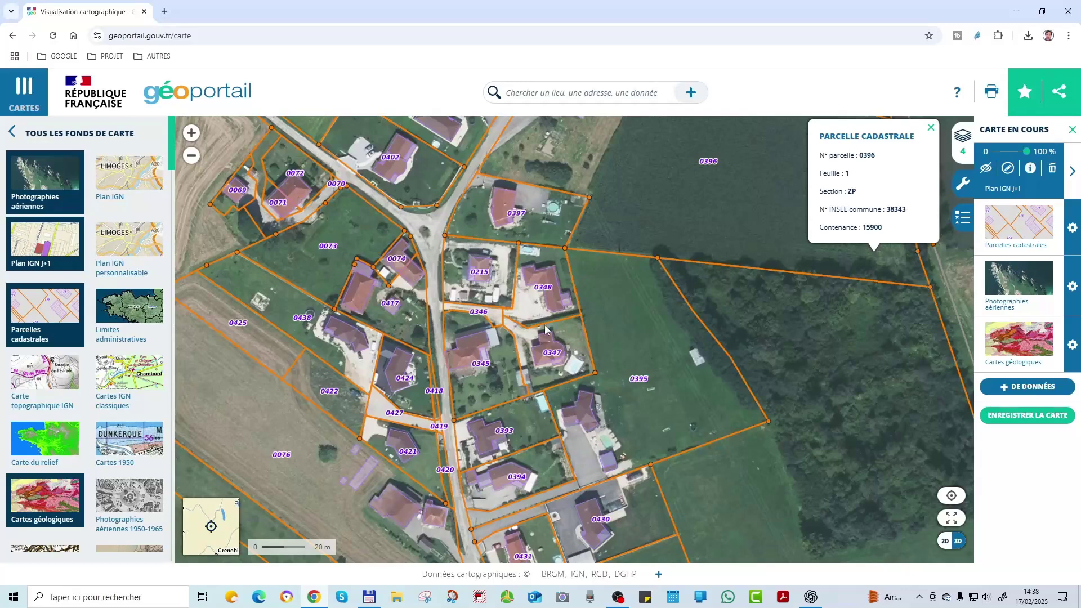
scroll(554, 293, up, 2)
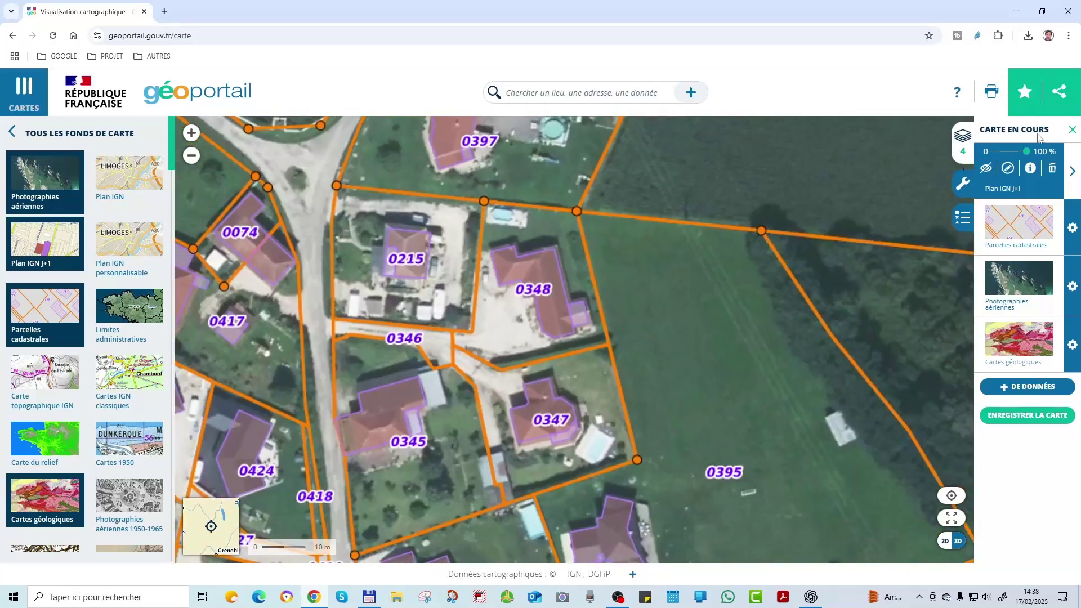
click(990, 168)
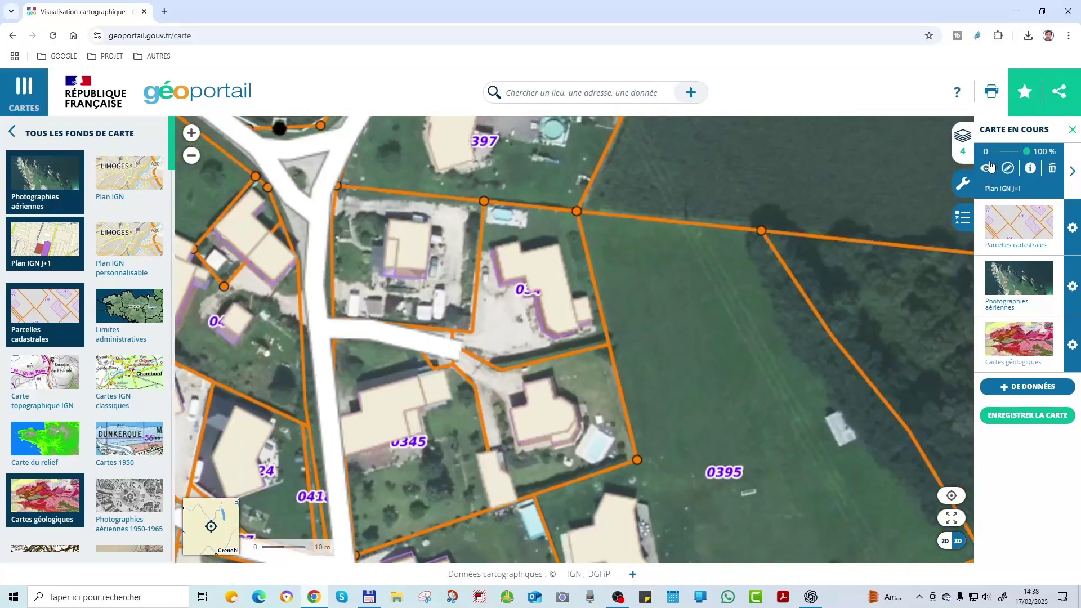
click(990, 169)
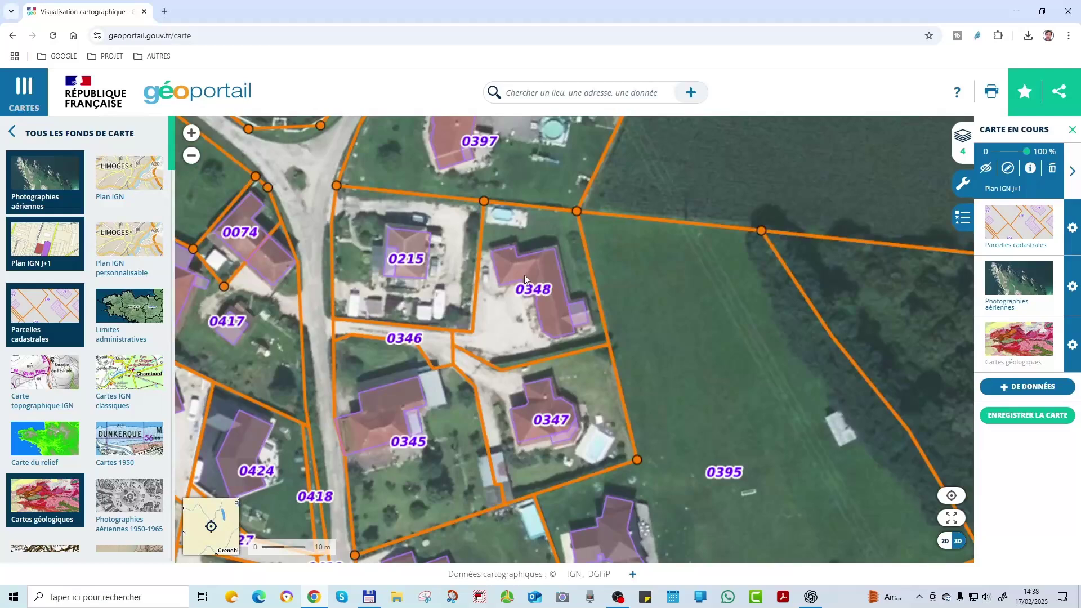
Step: Show the settings of Parcelles cadastrales and Photographies aériennes, and switch each layer's visibility off and back on to compare
mouse_move(1076, 228)
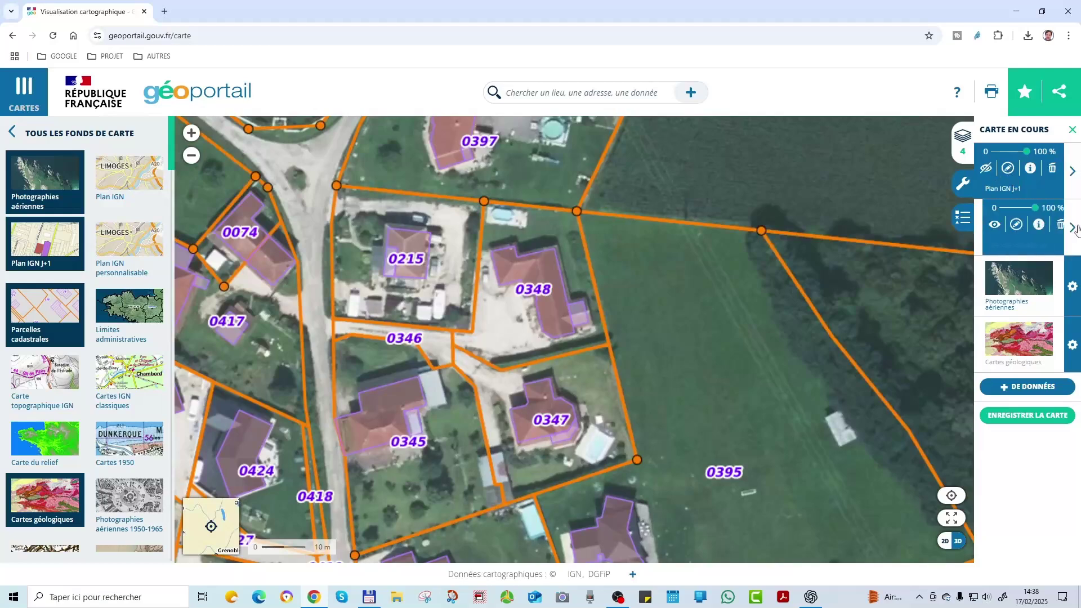
click(987, 225)
click(987, 225)
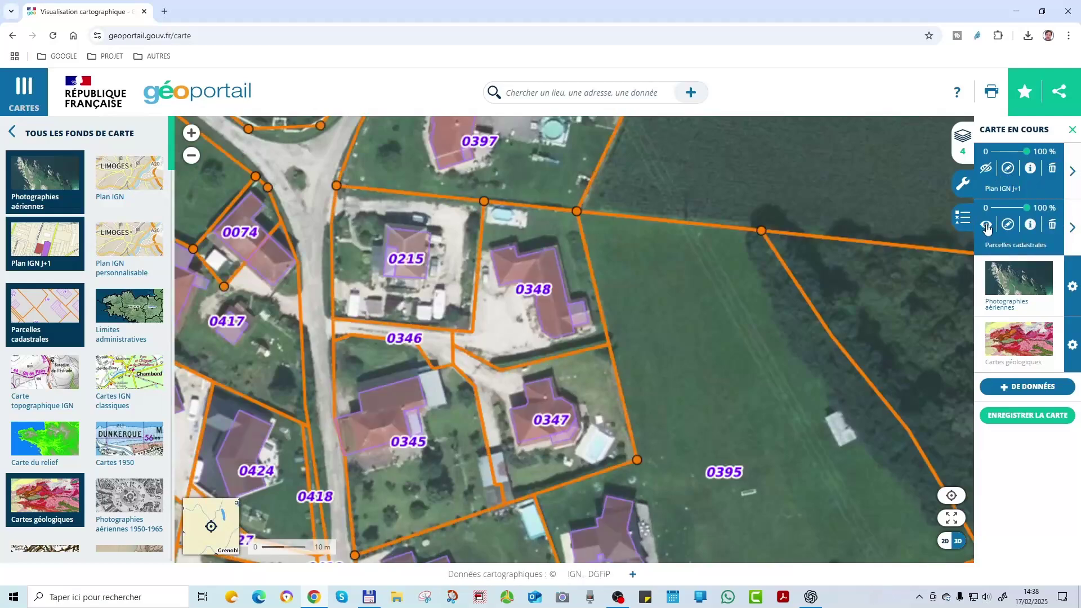
click(986, 226)
click(986, 226)
click(988, 282)
click(988, 282)
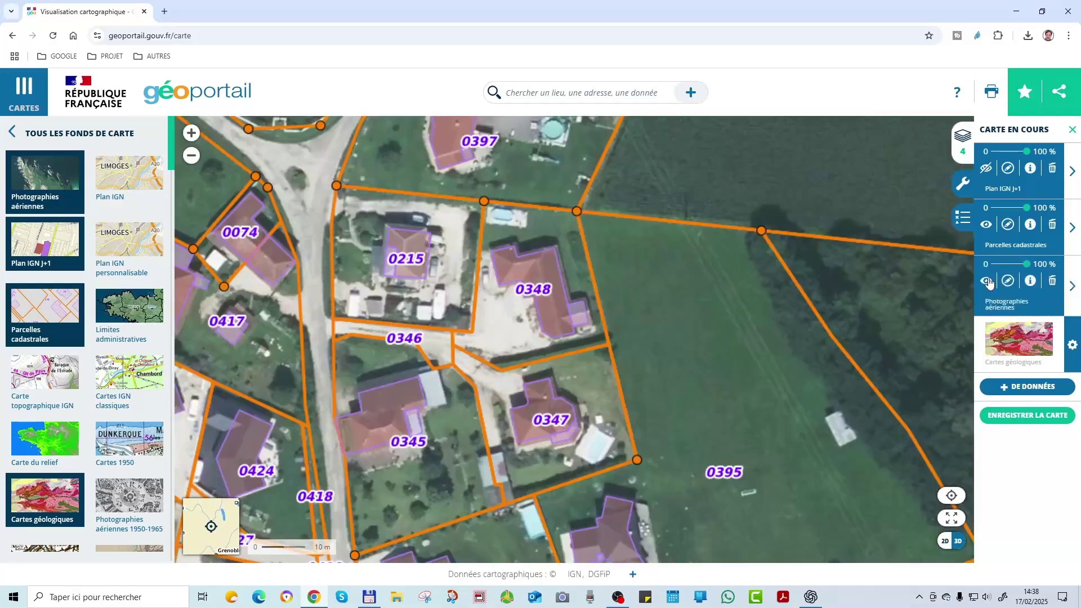
click(988, 281)
click(987, 282)
Step: Remove the Cartes géologiques layer from the current map
mouse_move(989, 345)
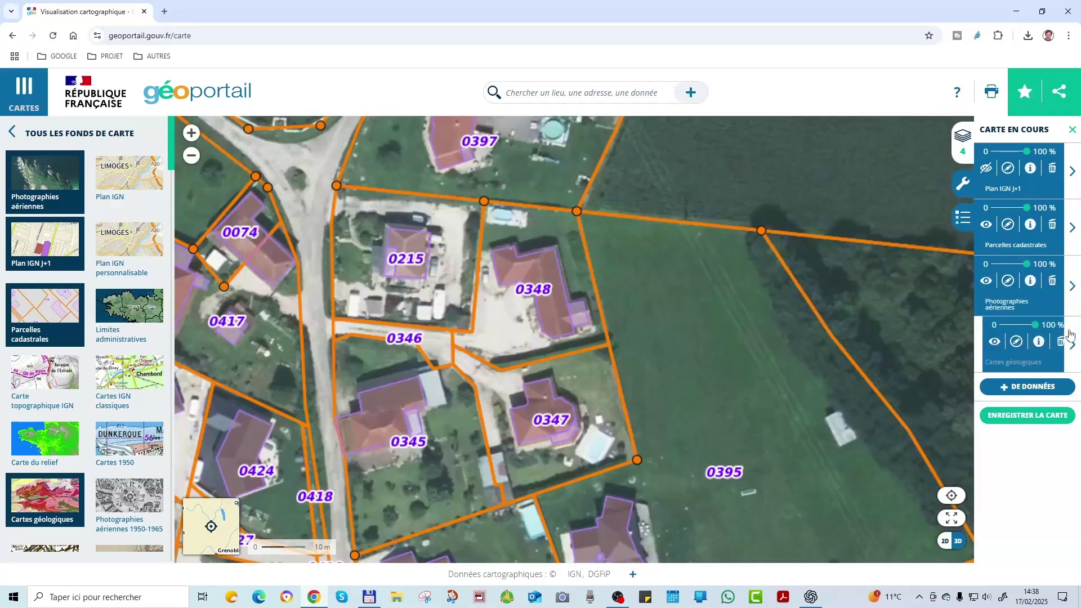
click(987, 342)
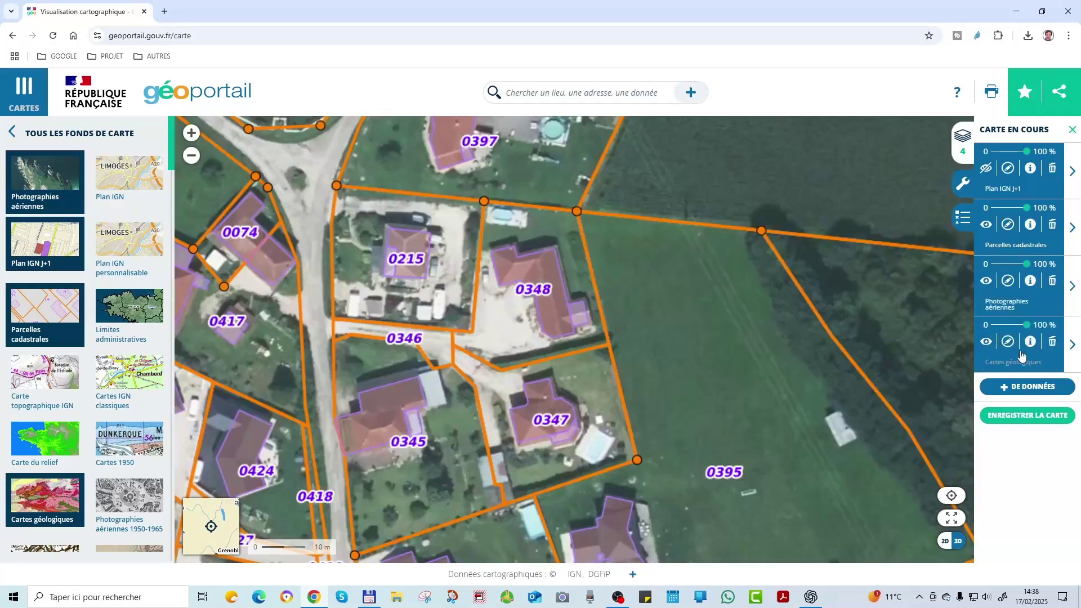
click(1053, 342)
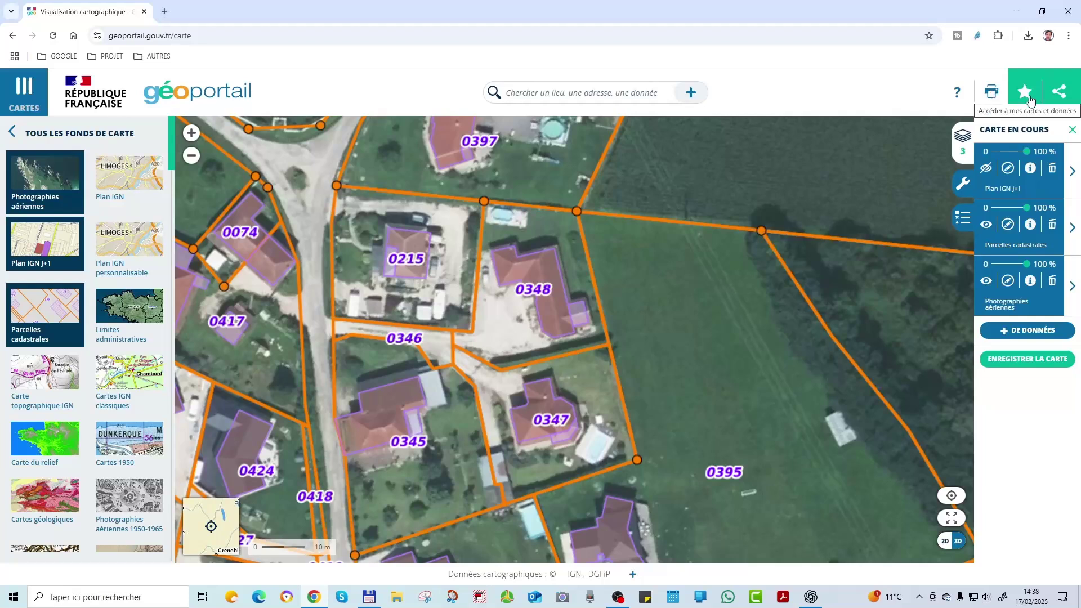
Step: Open the map's sharing options and select the permanent link to the map
click(1059, 93)
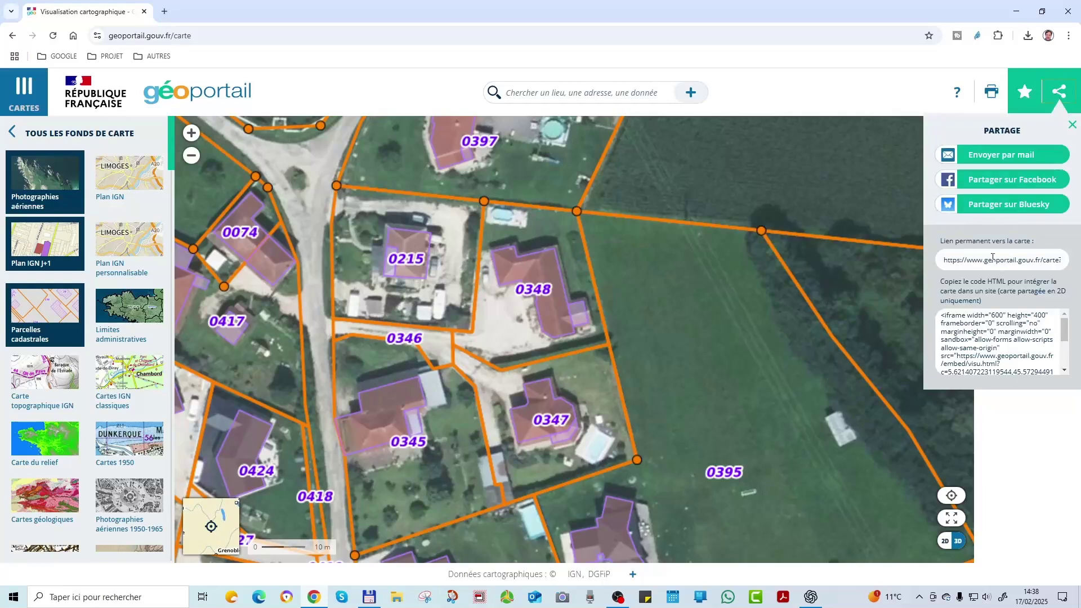
drag(1016, 262, 1080, 259)
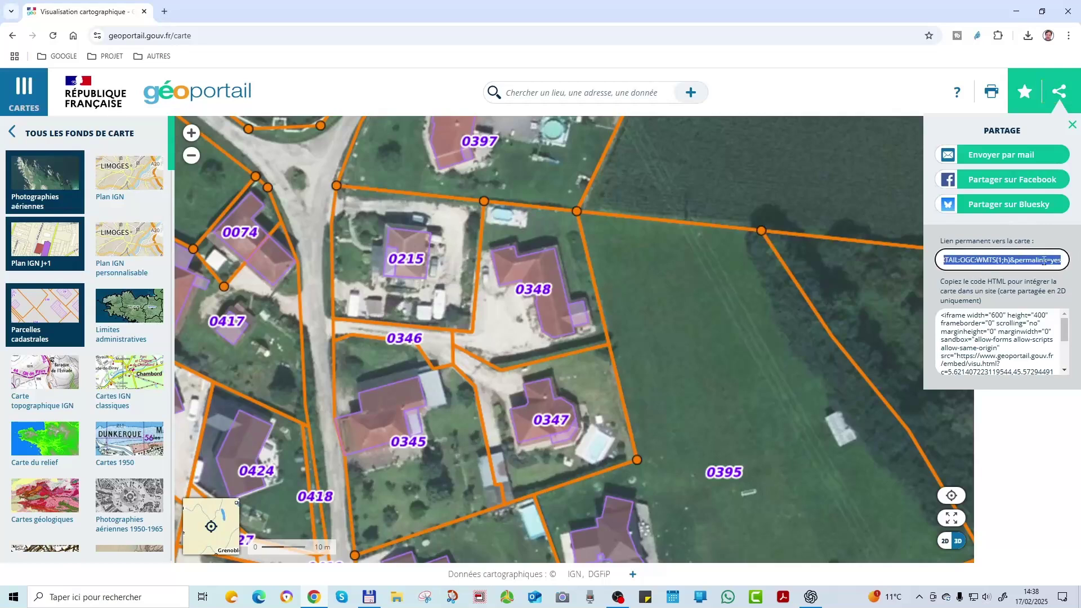
click(936, 241)
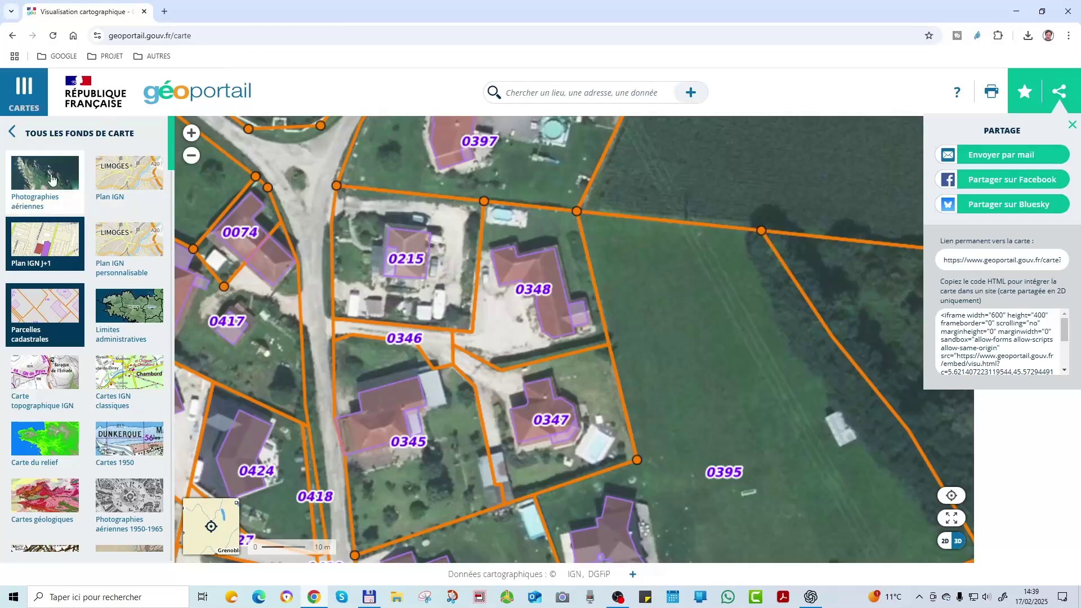
Step: Close the cadastral parcel information pop-up and the sharing options
scroll(720, 313, down, 1)
scroll(719, 310, down, 3)
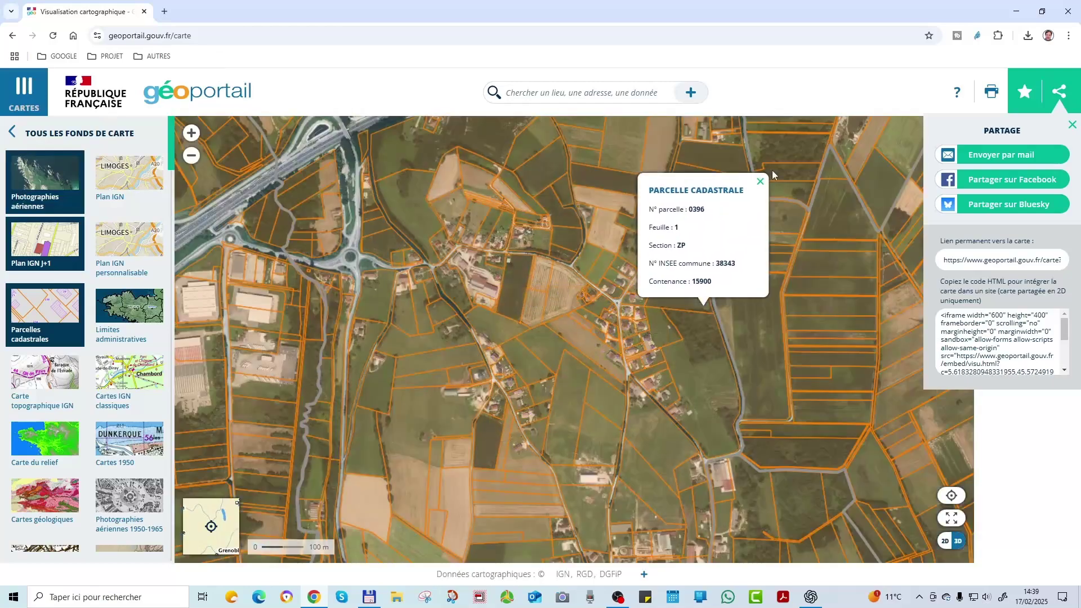
click(760, 181)
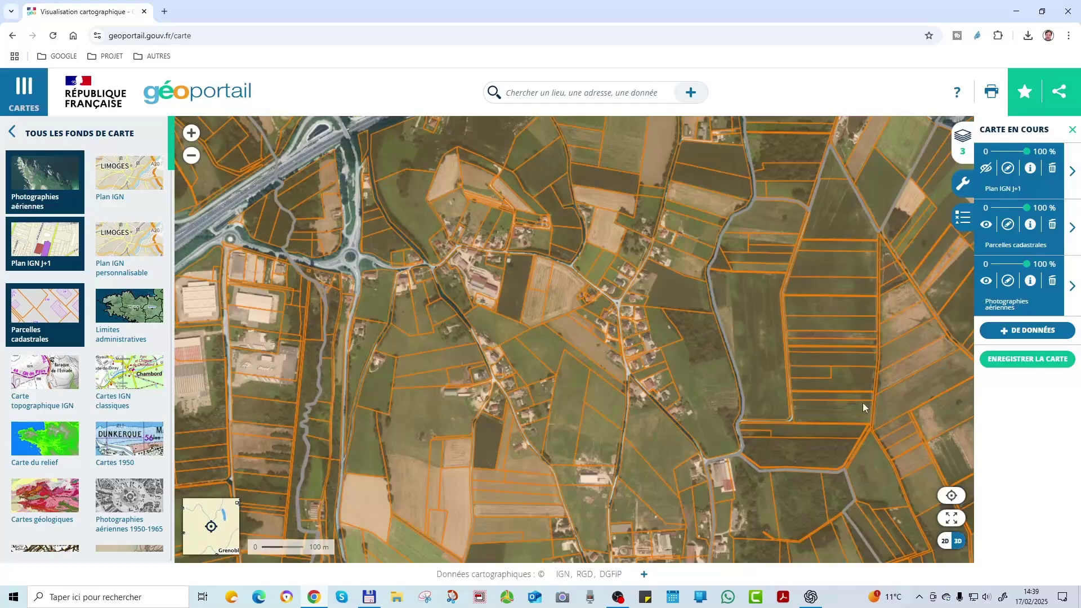
Step: Examine the numbered cadastral parcels and houses around parcels 0403 and 0404 on the aerial photographs
scroll(639, 276, up, 4)
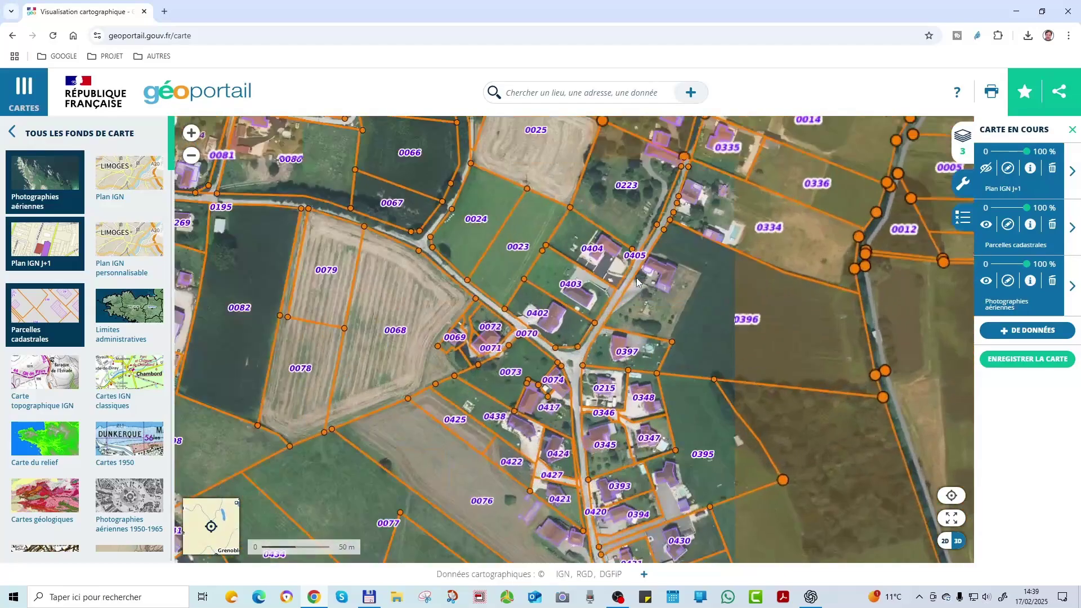
scroll(639, 281, down, 1)
scroll(639, 281, up, 1)
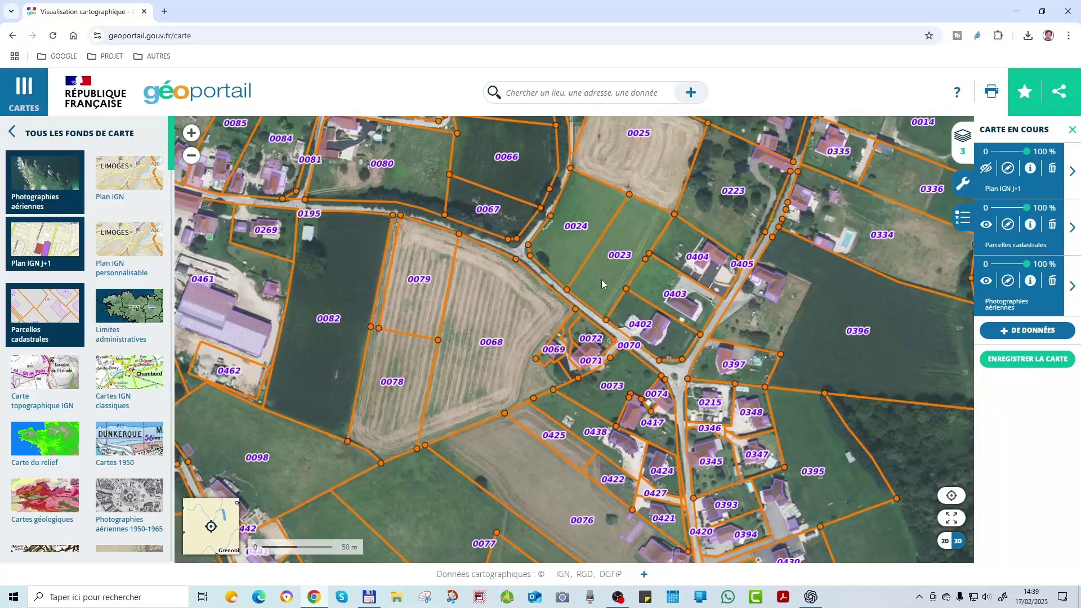
drag(601, 279, 407, 326)
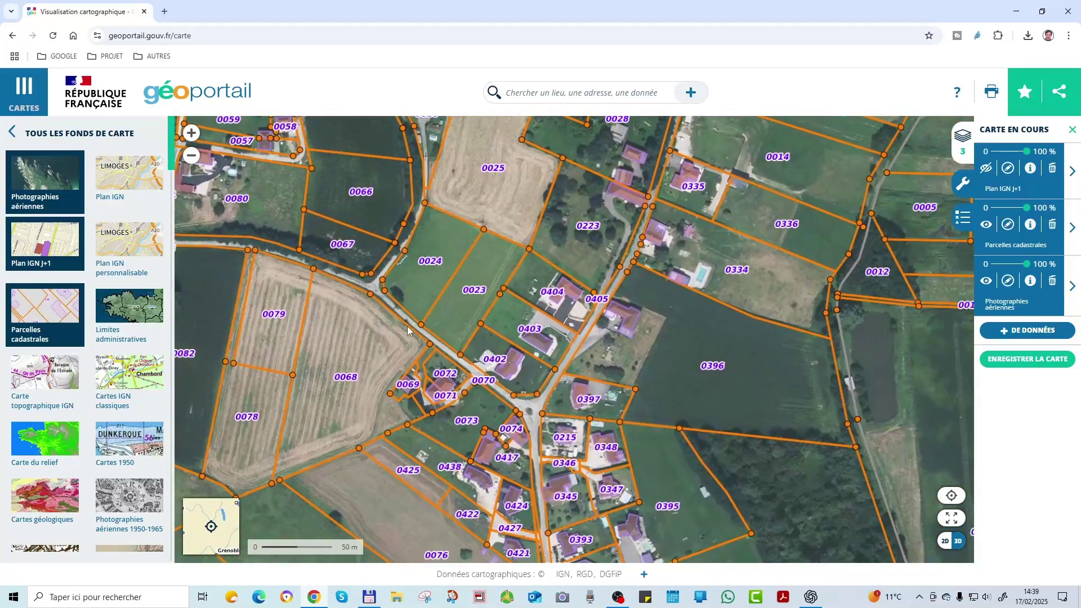
scroll(566, 285, up, 2)
scroll(566, 285, up, 2)
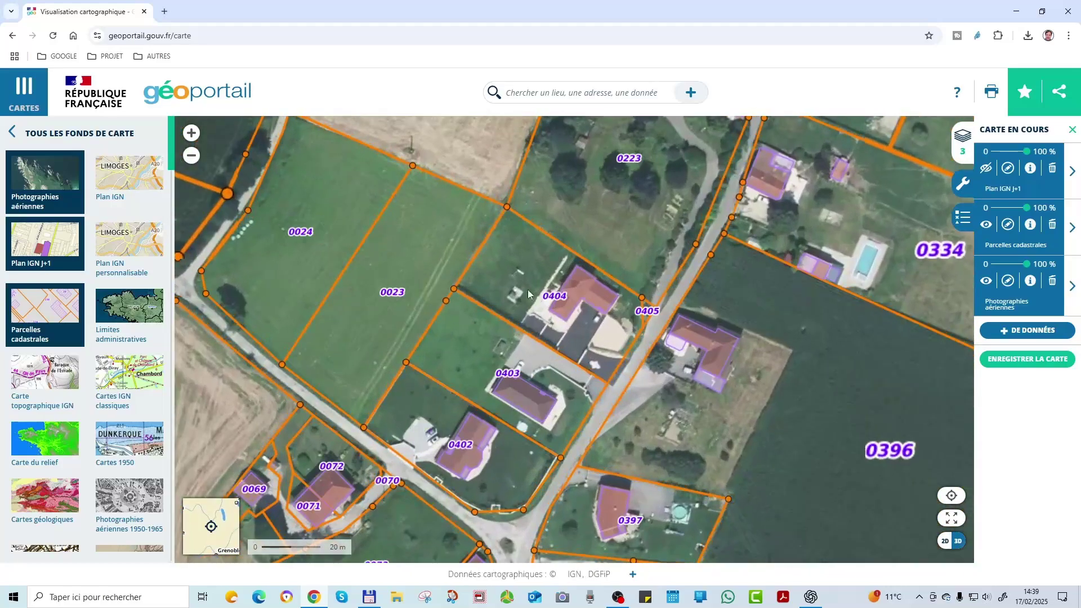
scroll(424, 243, down, 4)
scroll(407, 245, up, 4)
scroll(640, 328, down, 2)
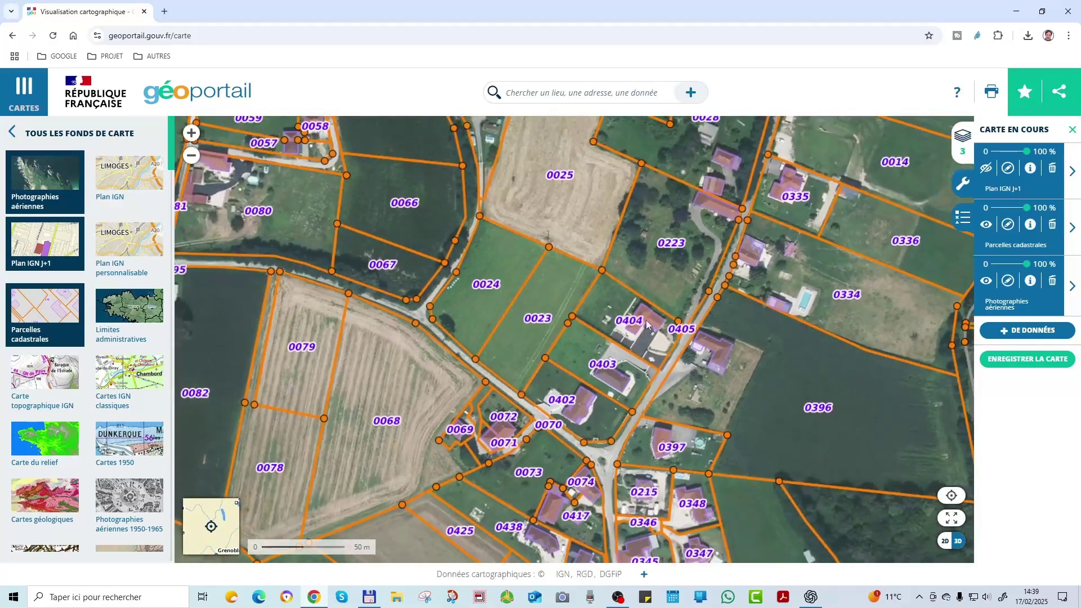
scroll(648, 320, up, 4)
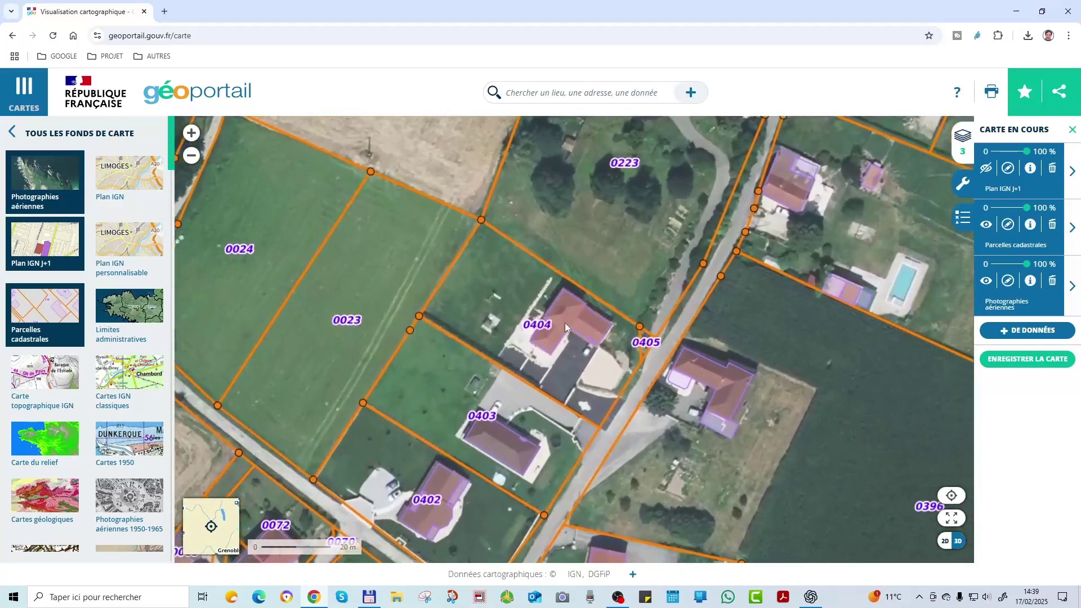
mouse_move(565, 324)
mouse_down()
mouse_move(505, 322)
mouse_move(837, 333)
mouse_move(550, 330)
mouse_up()
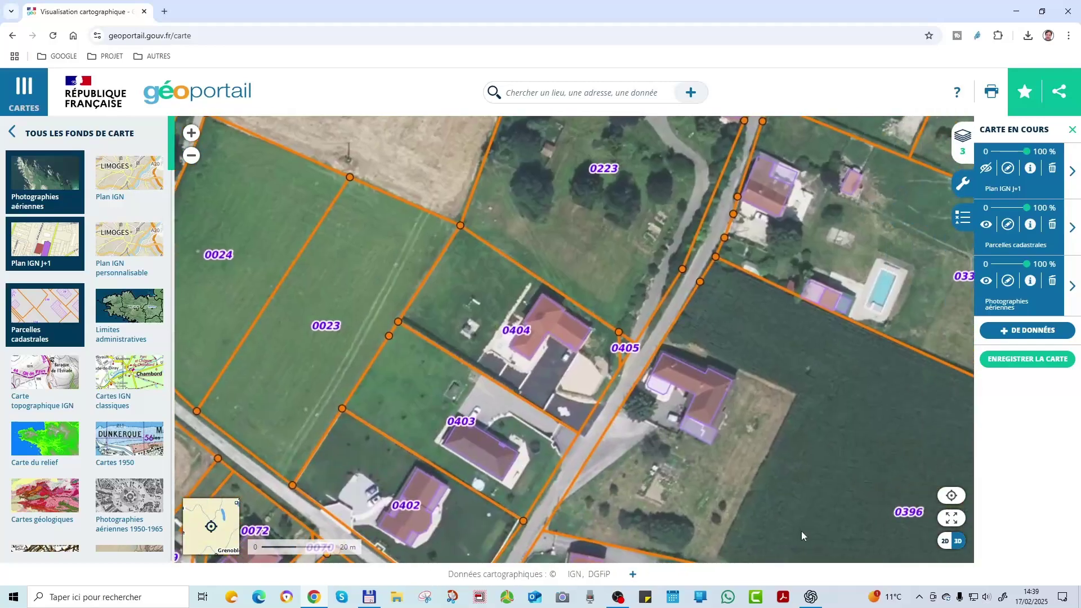
Step: Try displaying the parcel area in 3D mode and look at the wider terrain
click(959, 542)
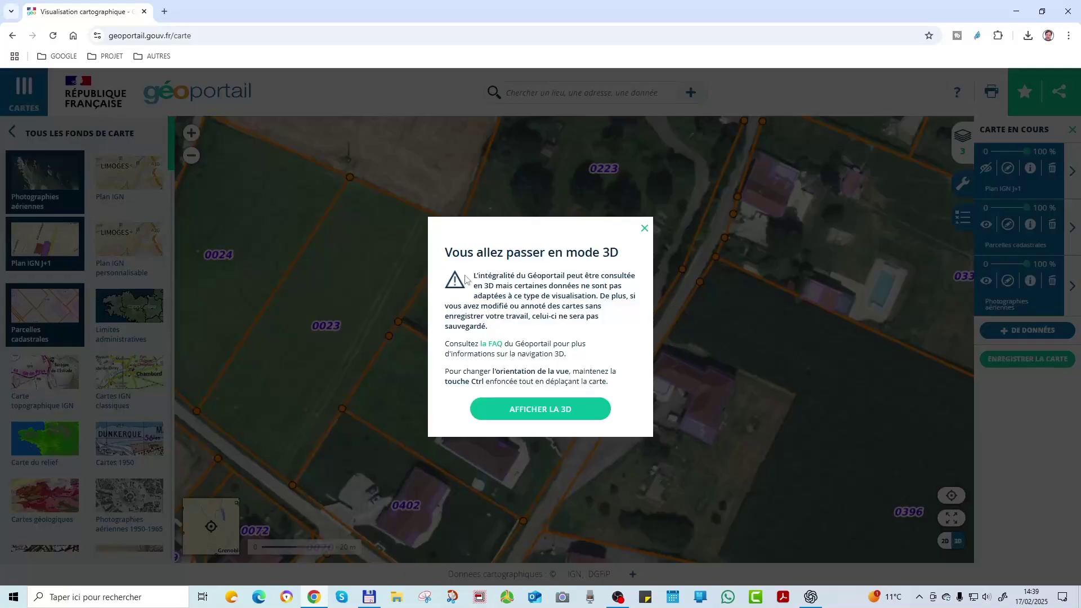
click(555, 415)
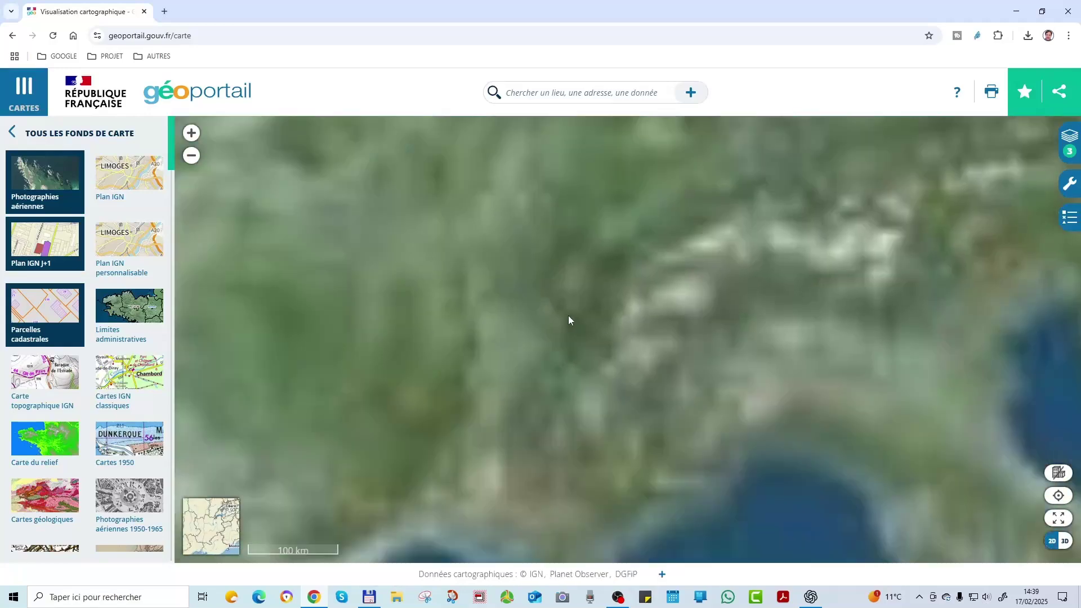
scroll(555, 293, down, 2)
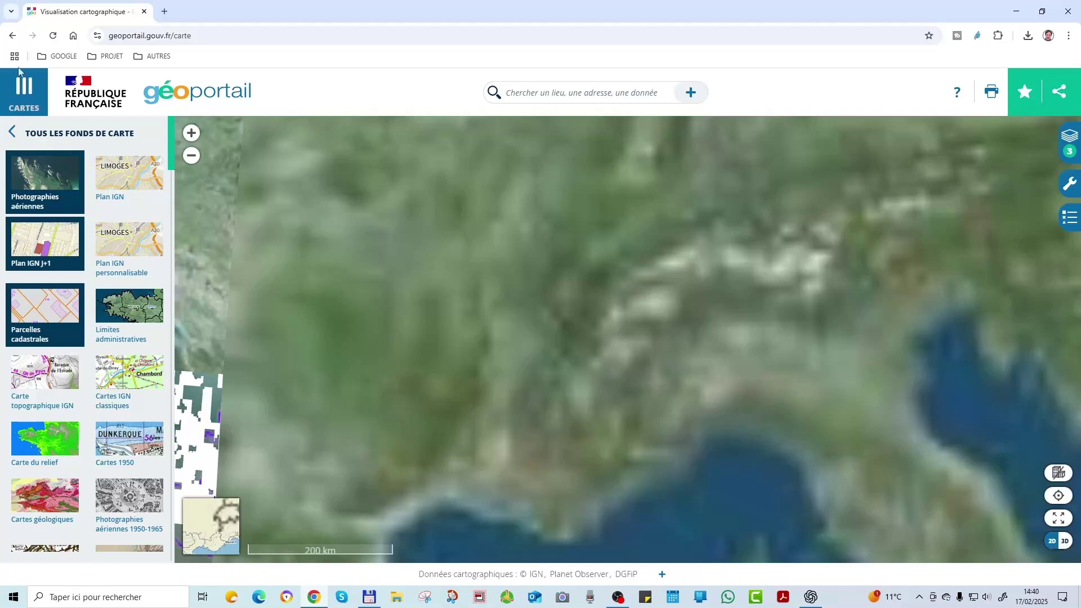
Step: Return to the 2D map, zoom out to show all of Europe, and display it in 3D mode
click(12, 36)
click(192, 155)
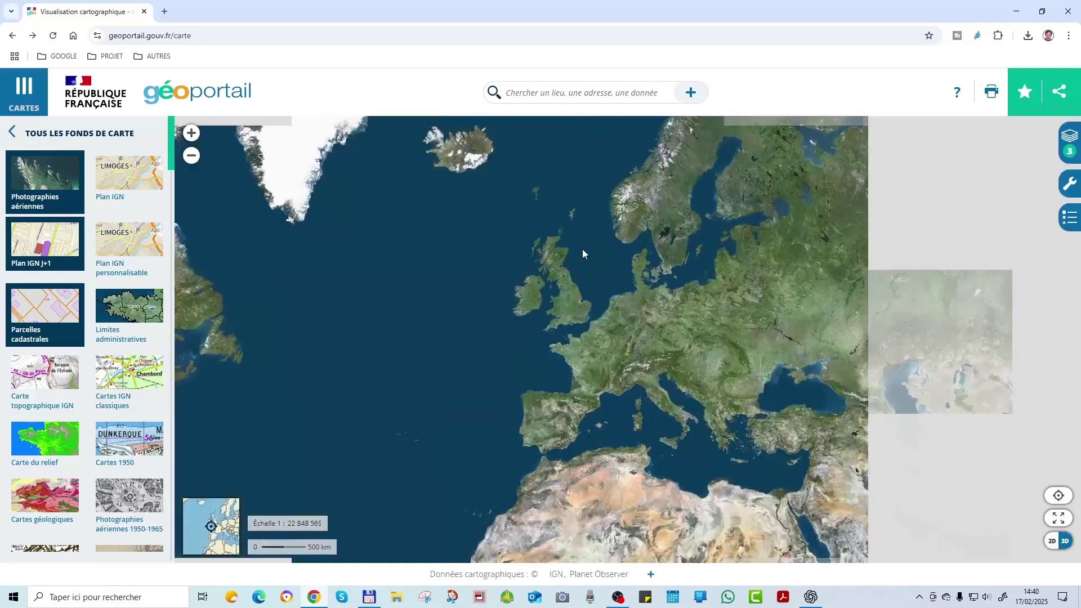
click(1065, 541)
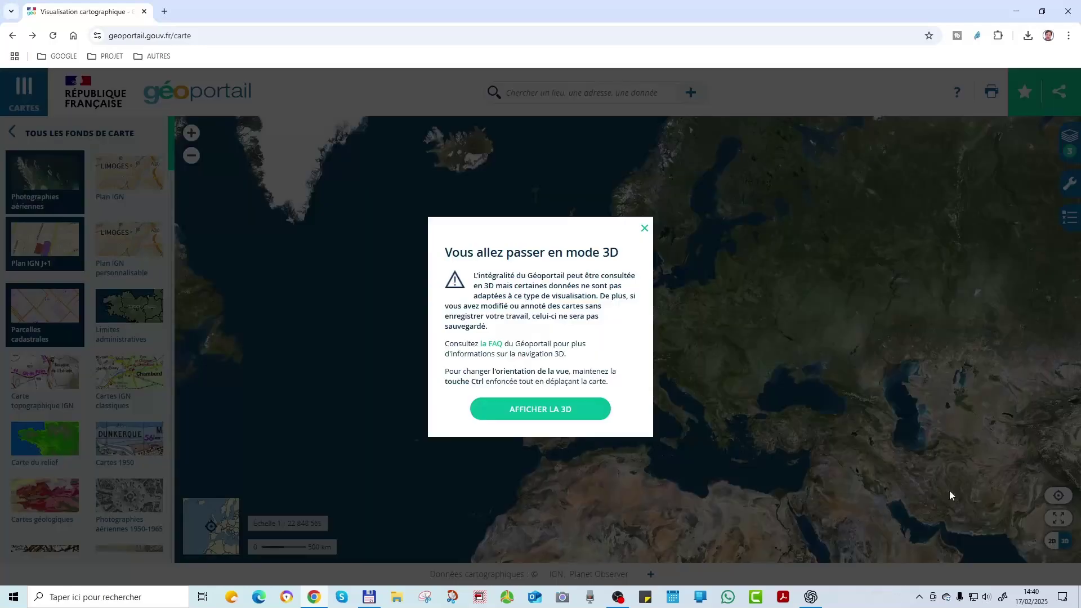
click(647, 231)
click(1055, 545)
click(572, 412)
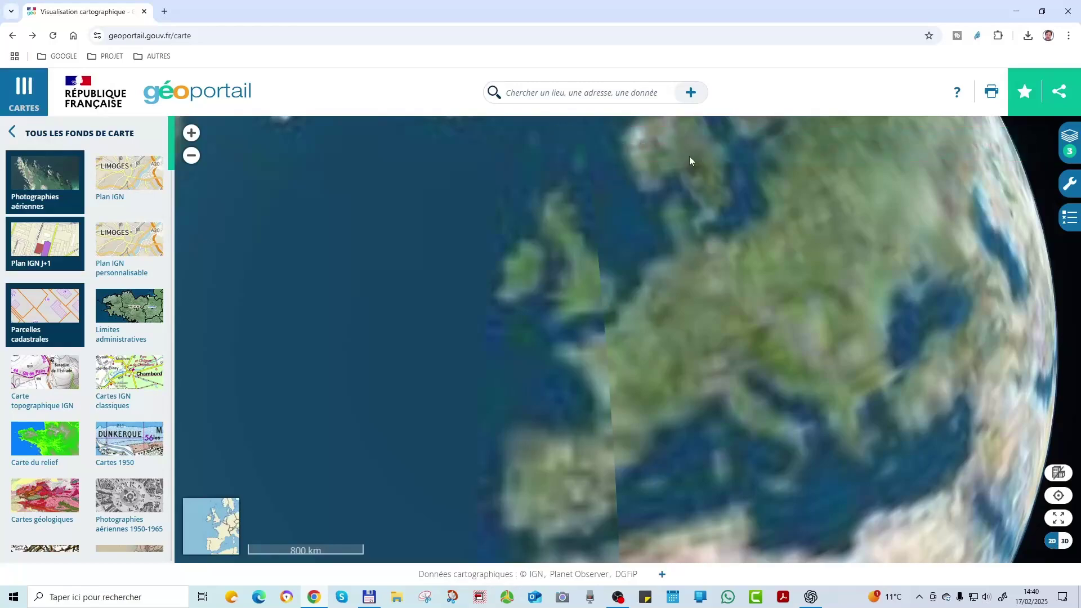
Step: Tilt and rotate the 3D globe to view Europe obliquely and the regions farther east
drag(674, 349, 617, 403)
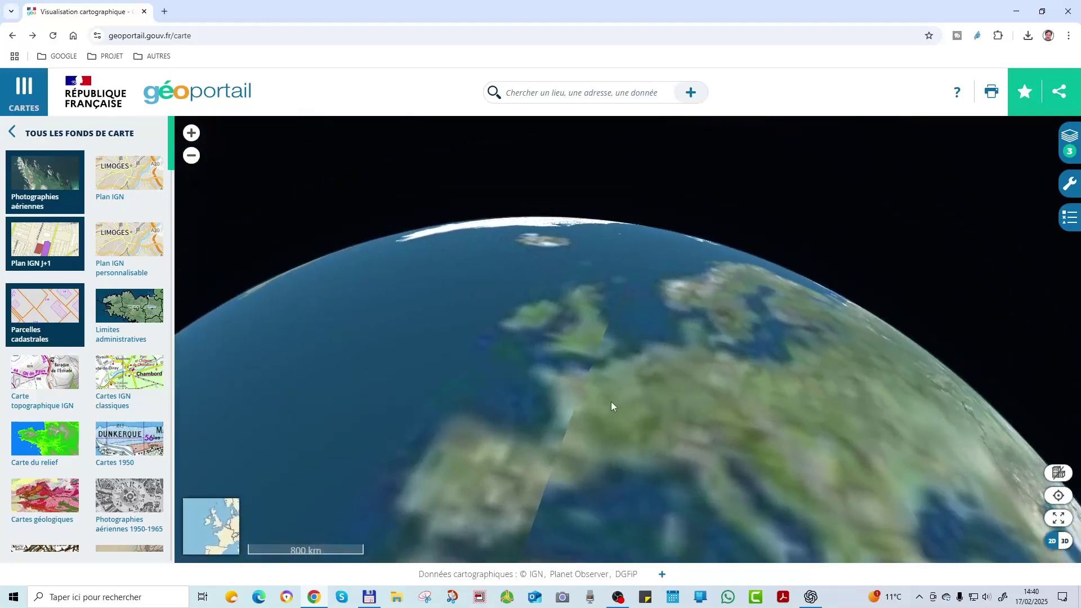
drag(500, 388, 653, 469)
drag(306, 319, 427, 480)
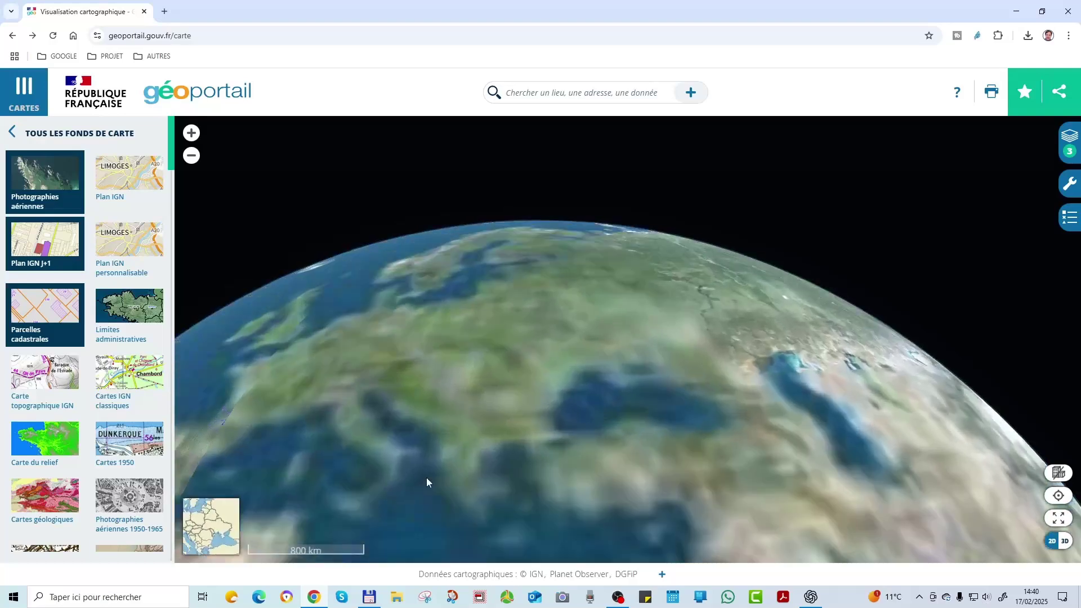